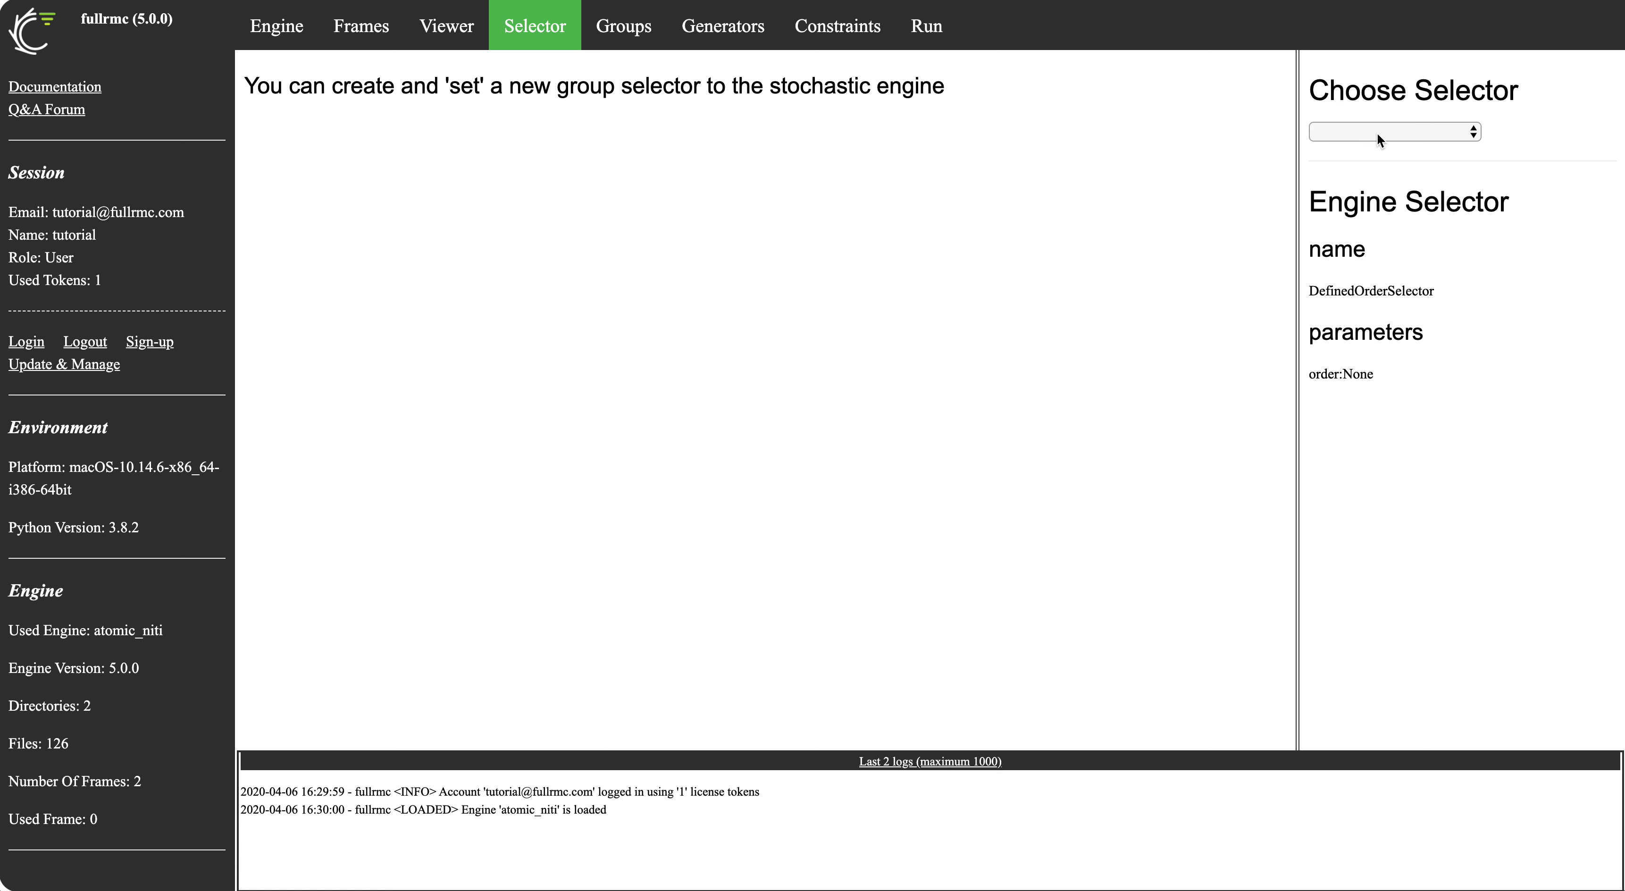
Choose RandomSelector as the group selector and create and set it on the engine with the default recursion options
{"action": "left_click", "coordinate": [1472, 132]}
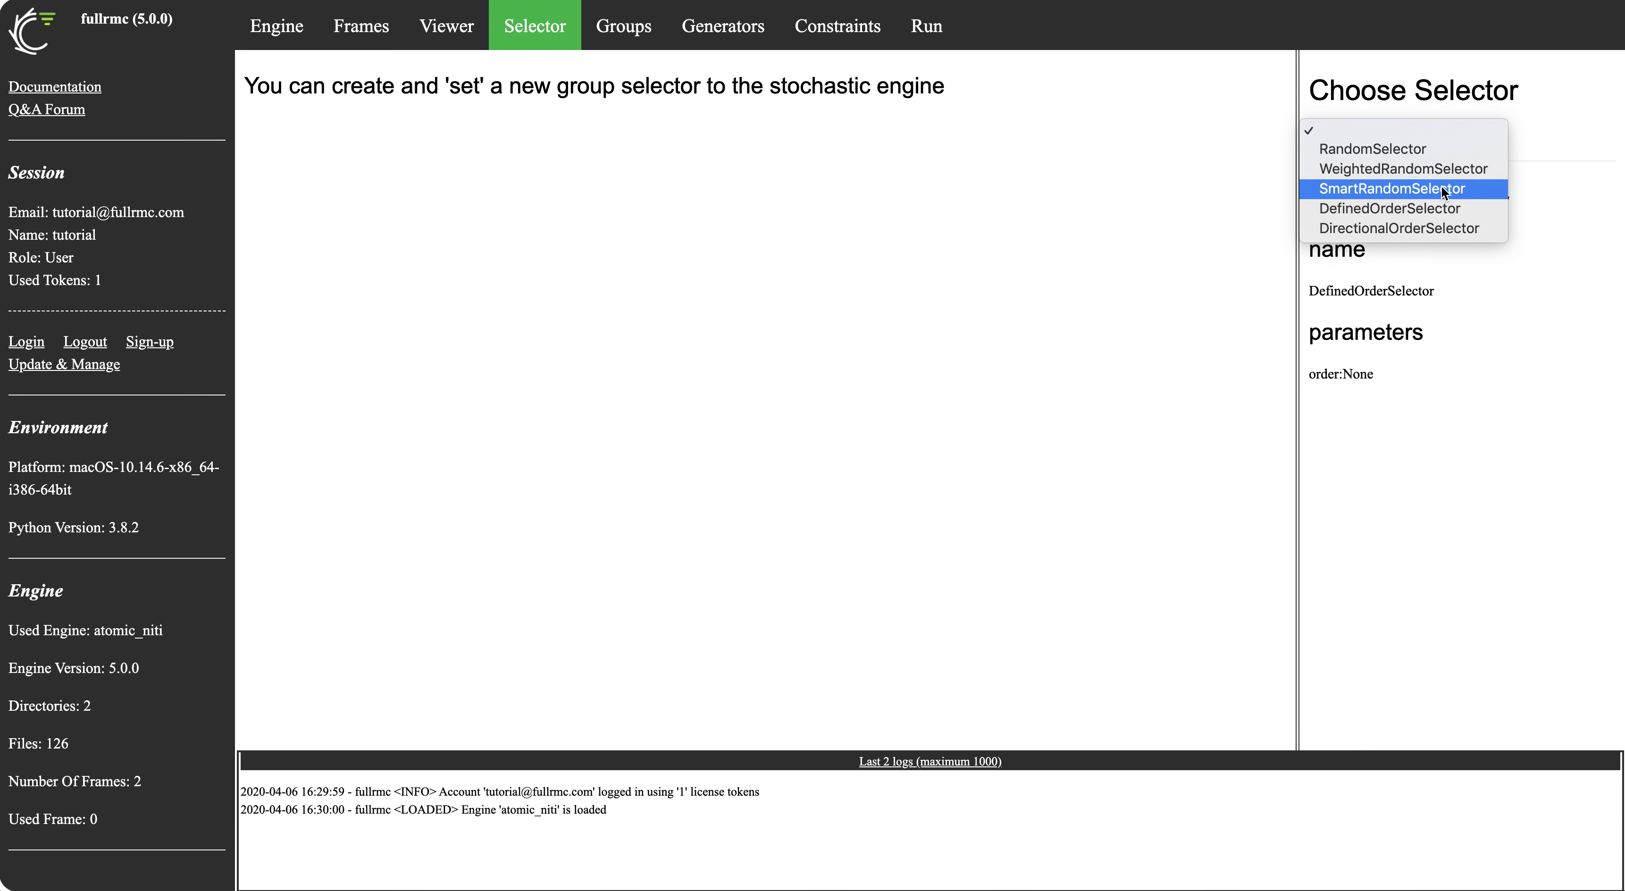
{"action": "left_click", "coordinate": [1439, 149]}
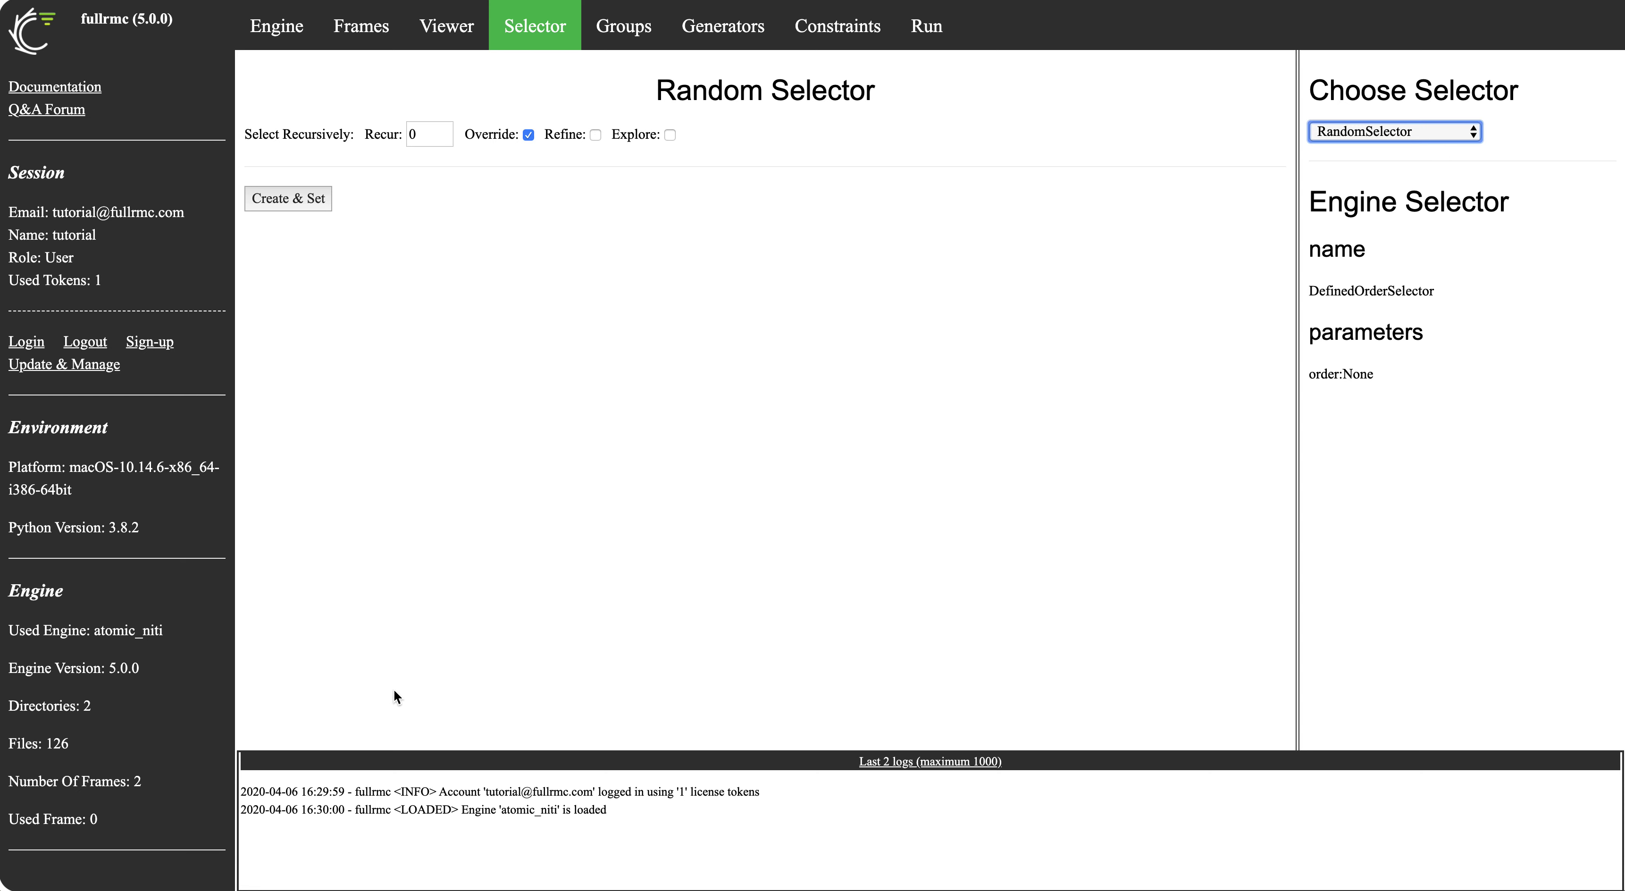
{"action": "left_click", "coordinate": [408, 661]}
{"action": "left_click", "coordinate": [301, 209]}
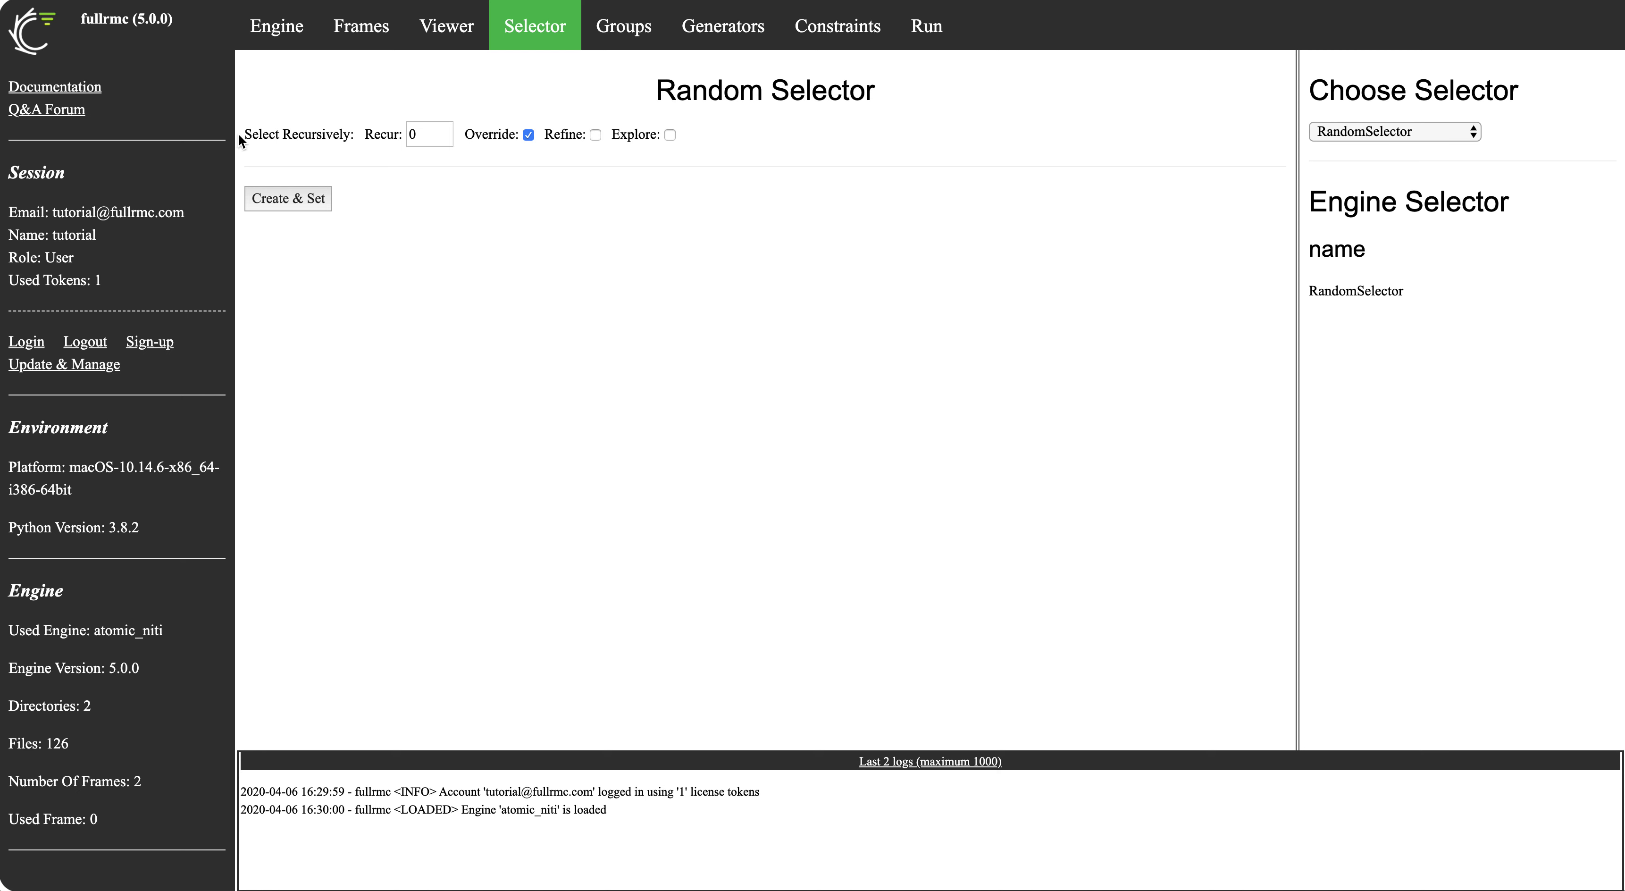
{"action": "left_click_drag", "start_coordinate": [244, 133], "coordinate": [689, 135]}
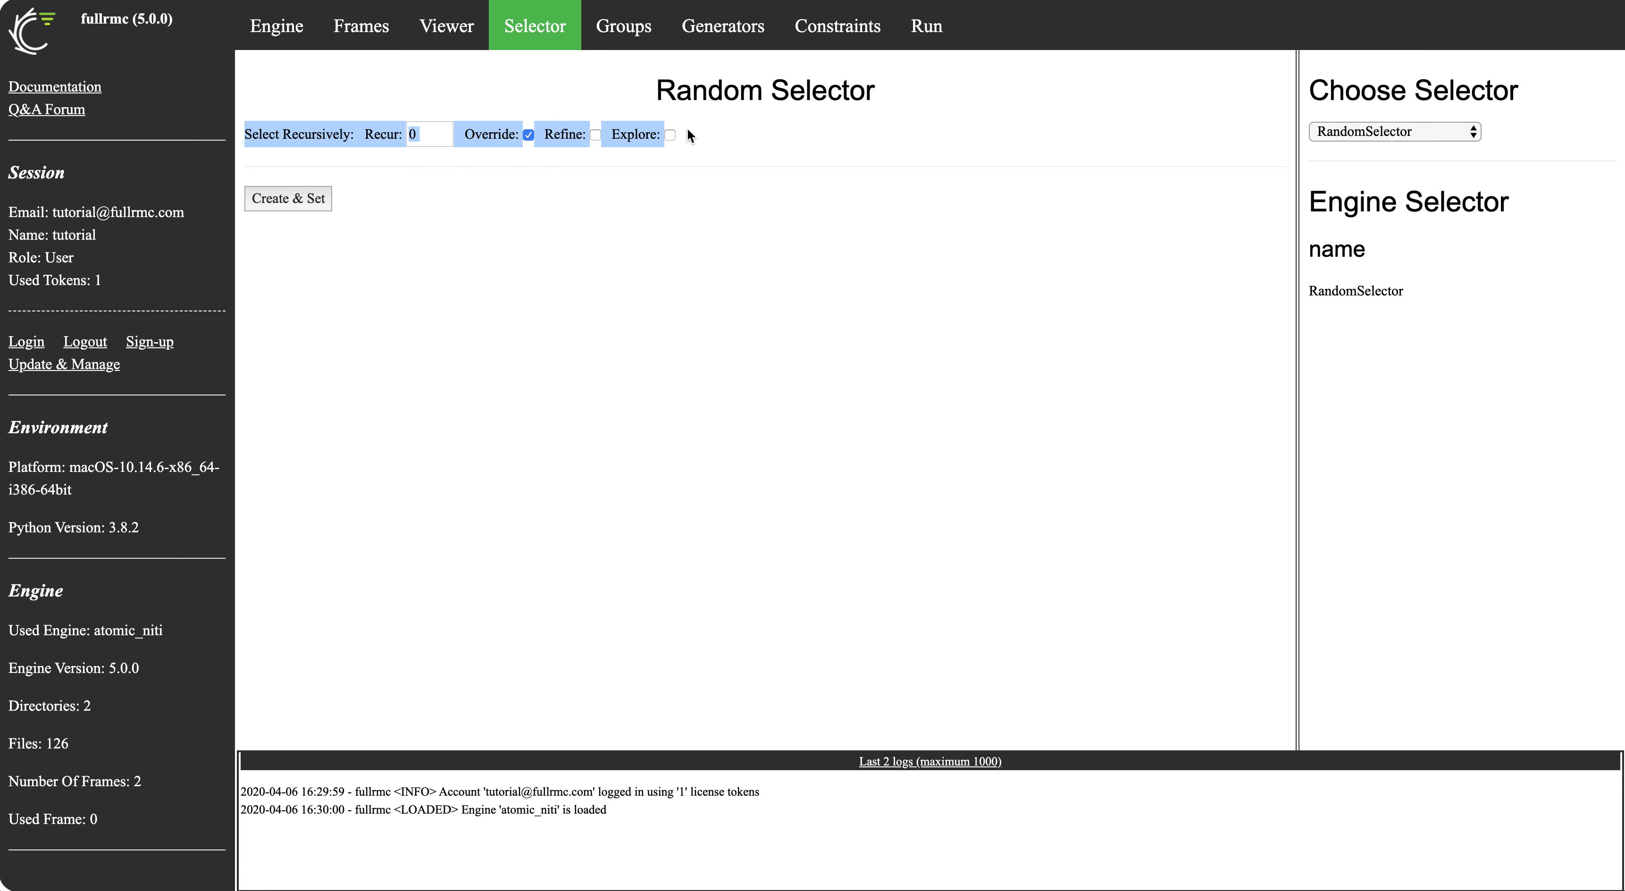
{"action": "left_click", "coordinate": [680, 164]}
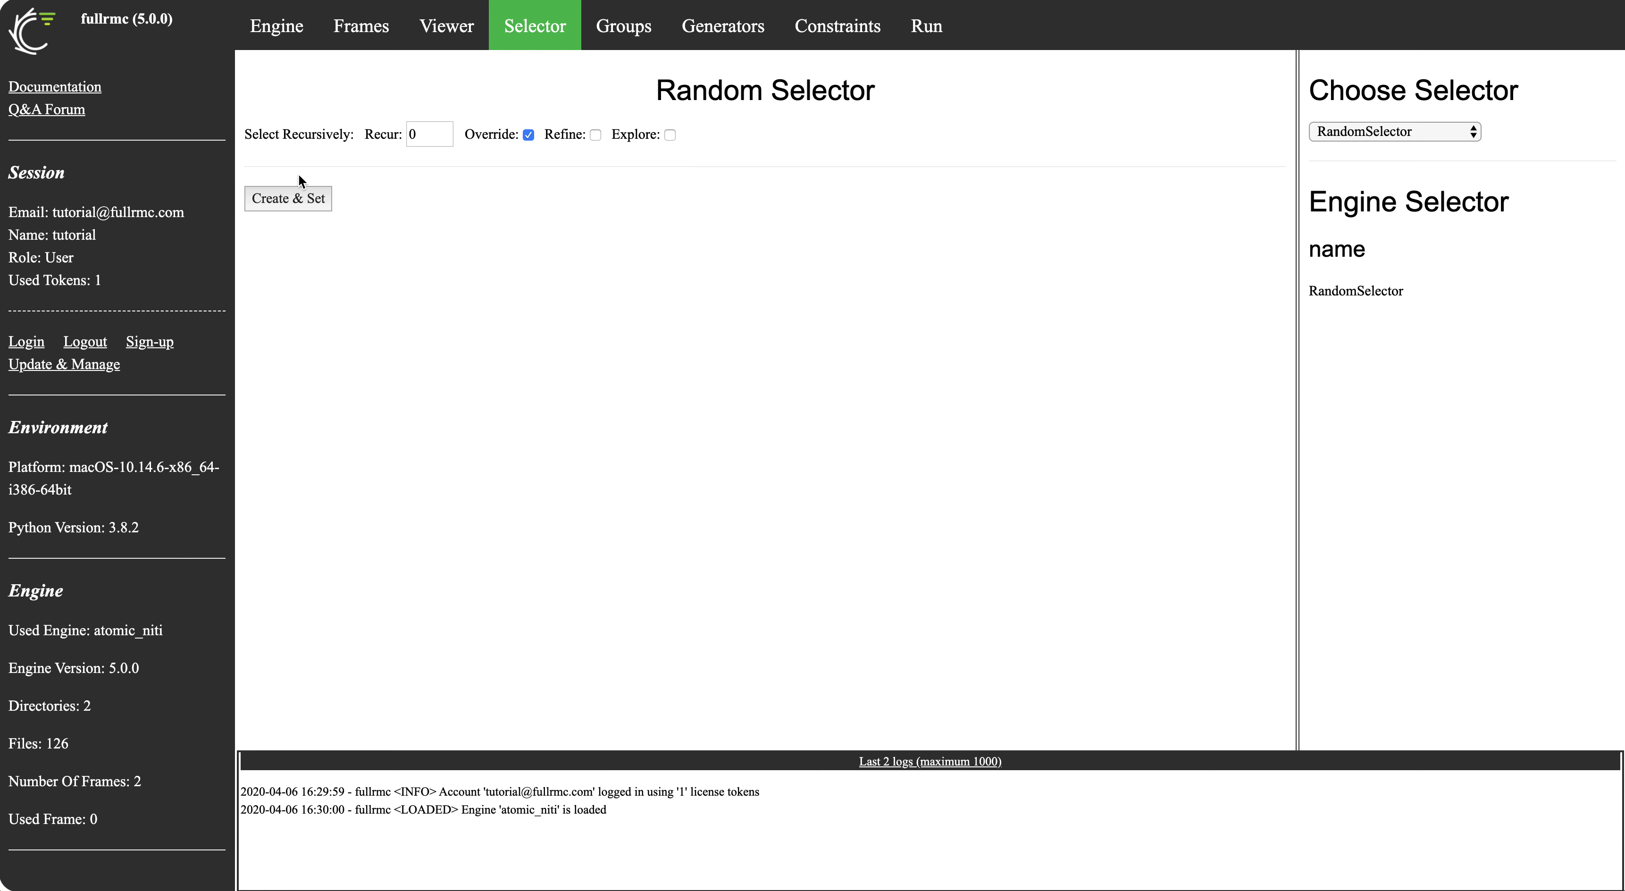
Set the random selector's Recur value to 10 and create and set it on the engine again
{"action": "mouse_move", "coordinate": [296, 137]}
{"action": "mouse_move", "coordinate": [433, 138]}
{"action": "left_click", "coordinate": [431, 138]}
{"action": "key", "text": "Left"}
{"action": "type", "text": "1"}
{"action": "left_click", "coordinate": [277, 201]}
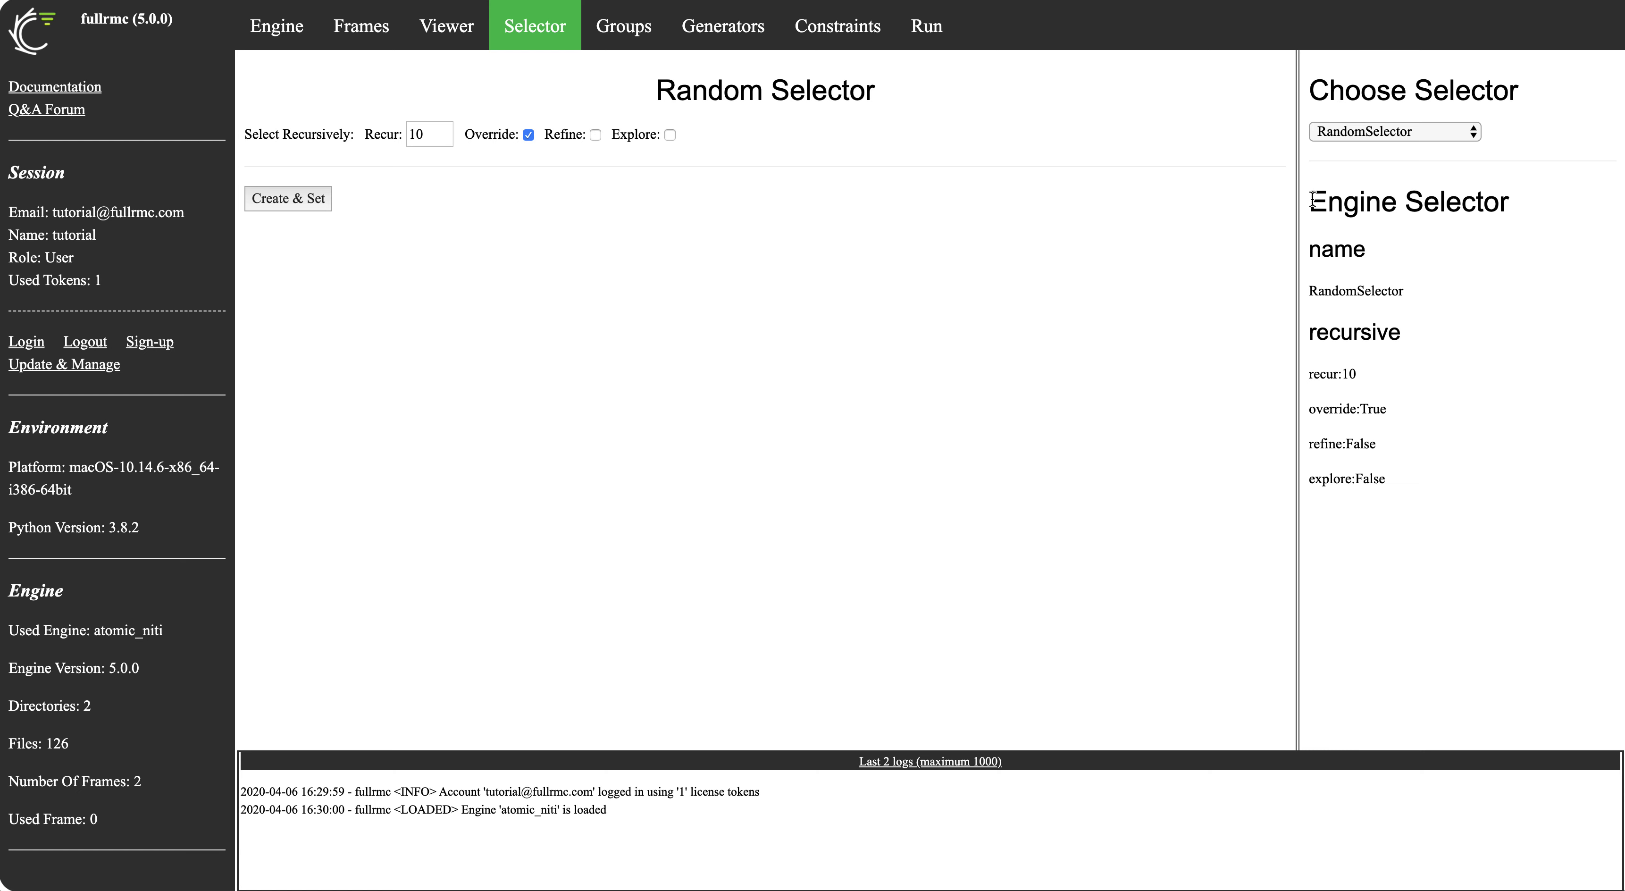
{"action": "left_click_drag", "start_coordinate": [1310, 290], "coordinate": [1412, 284]}
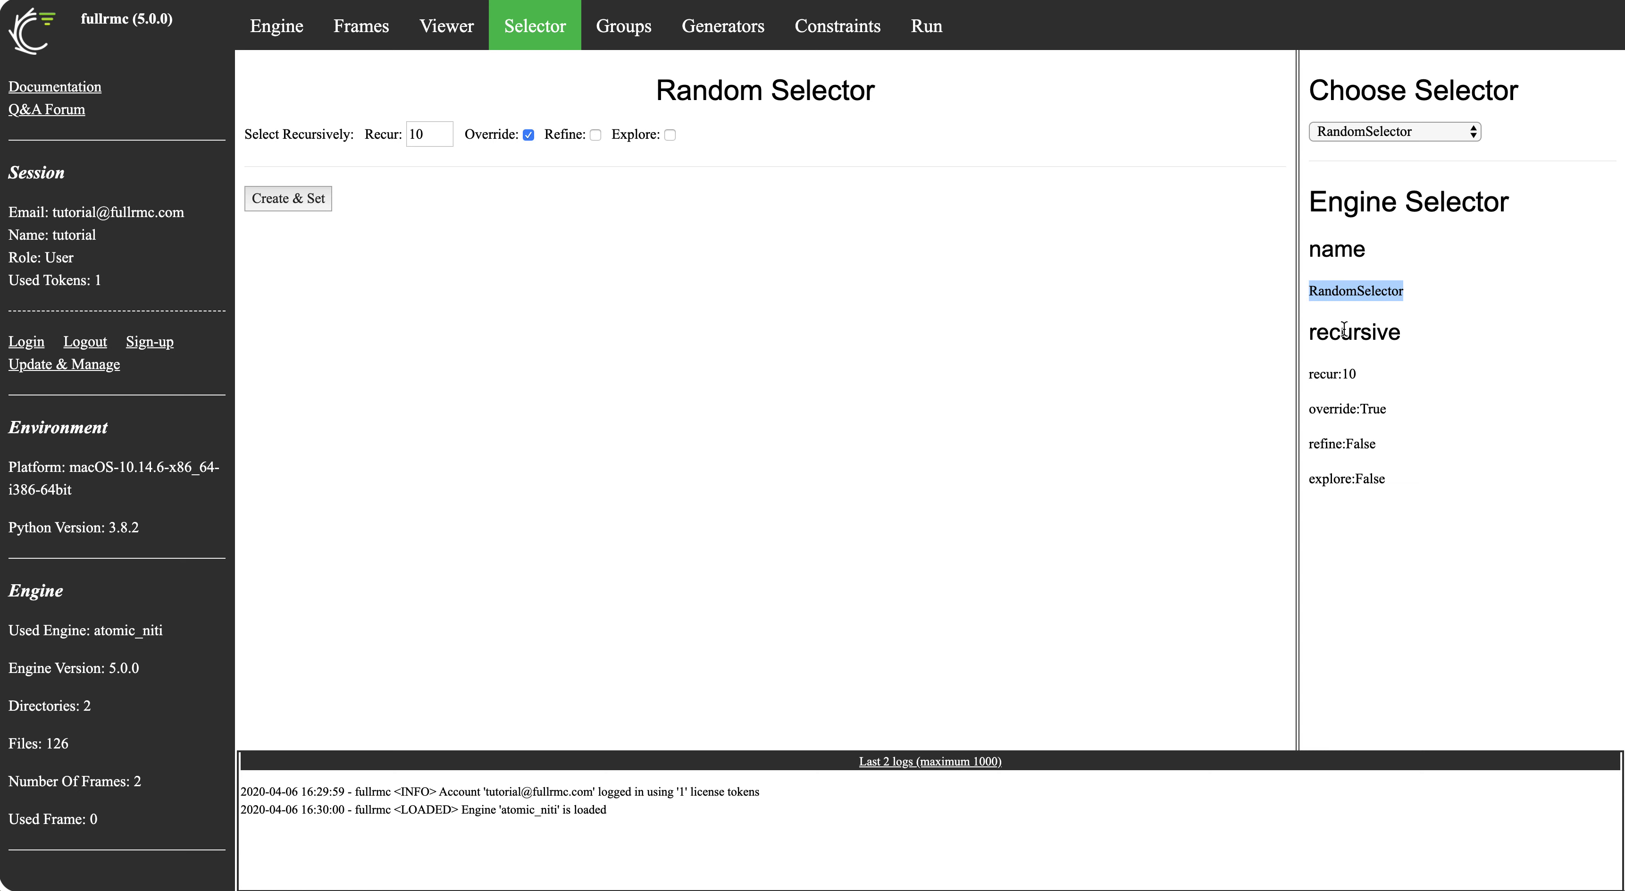
{"action": "left_click_drag", "start_coordinate": [1316, 333], "coordinate": [1376, 380]}
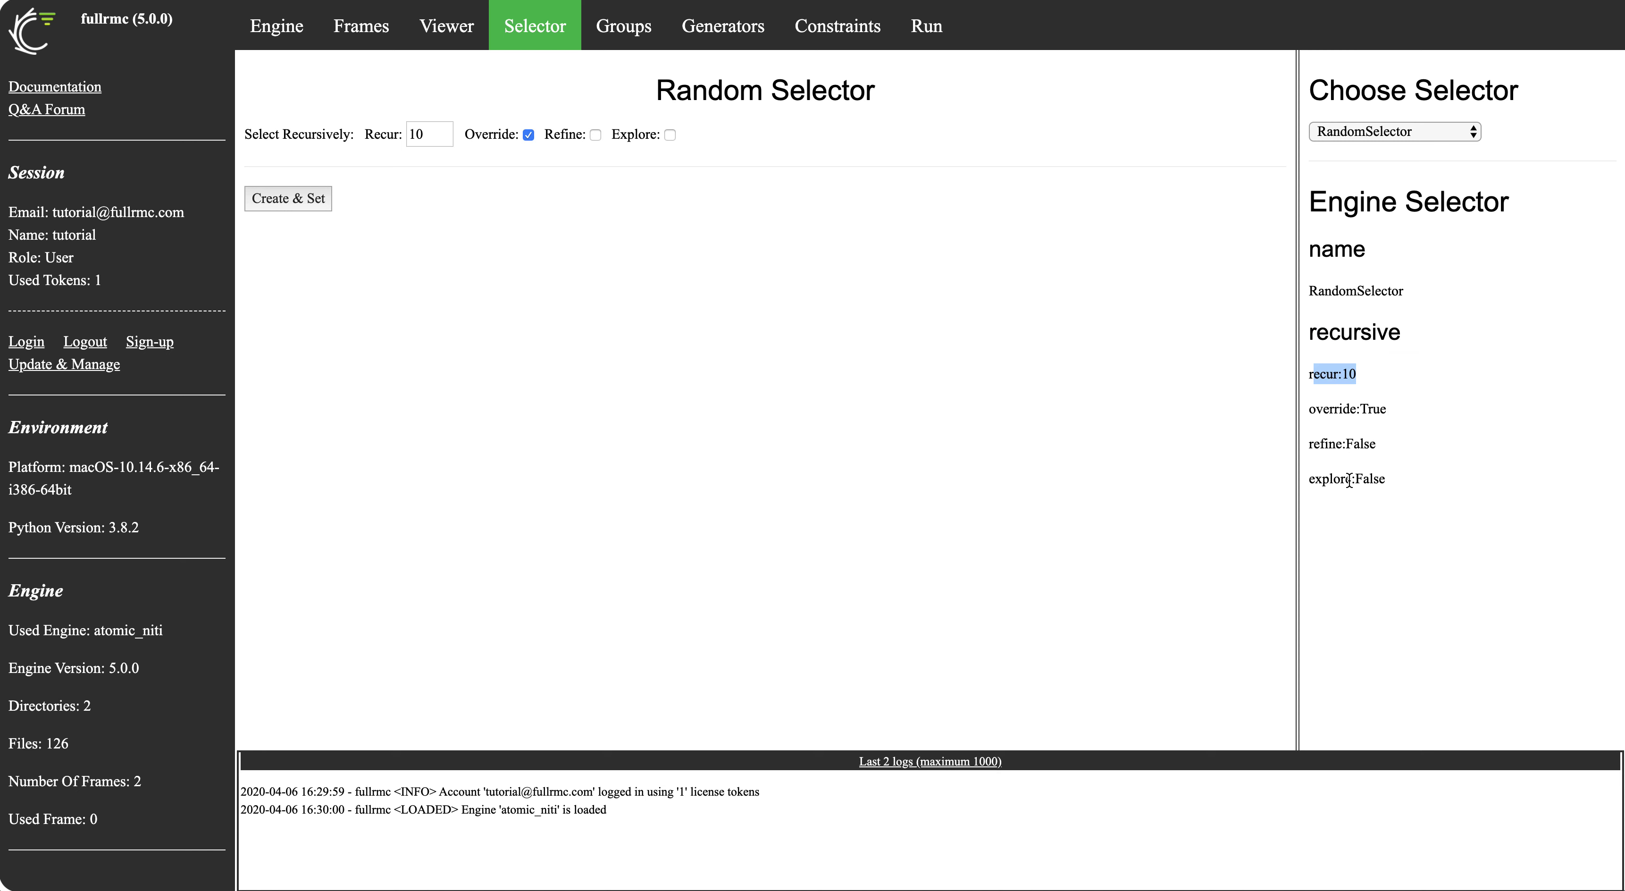
Create and set the random selector with both Refine and Explore enabled, and again with only Refine enabled
{"action": "left_click", "coordinate": [594, 135]}
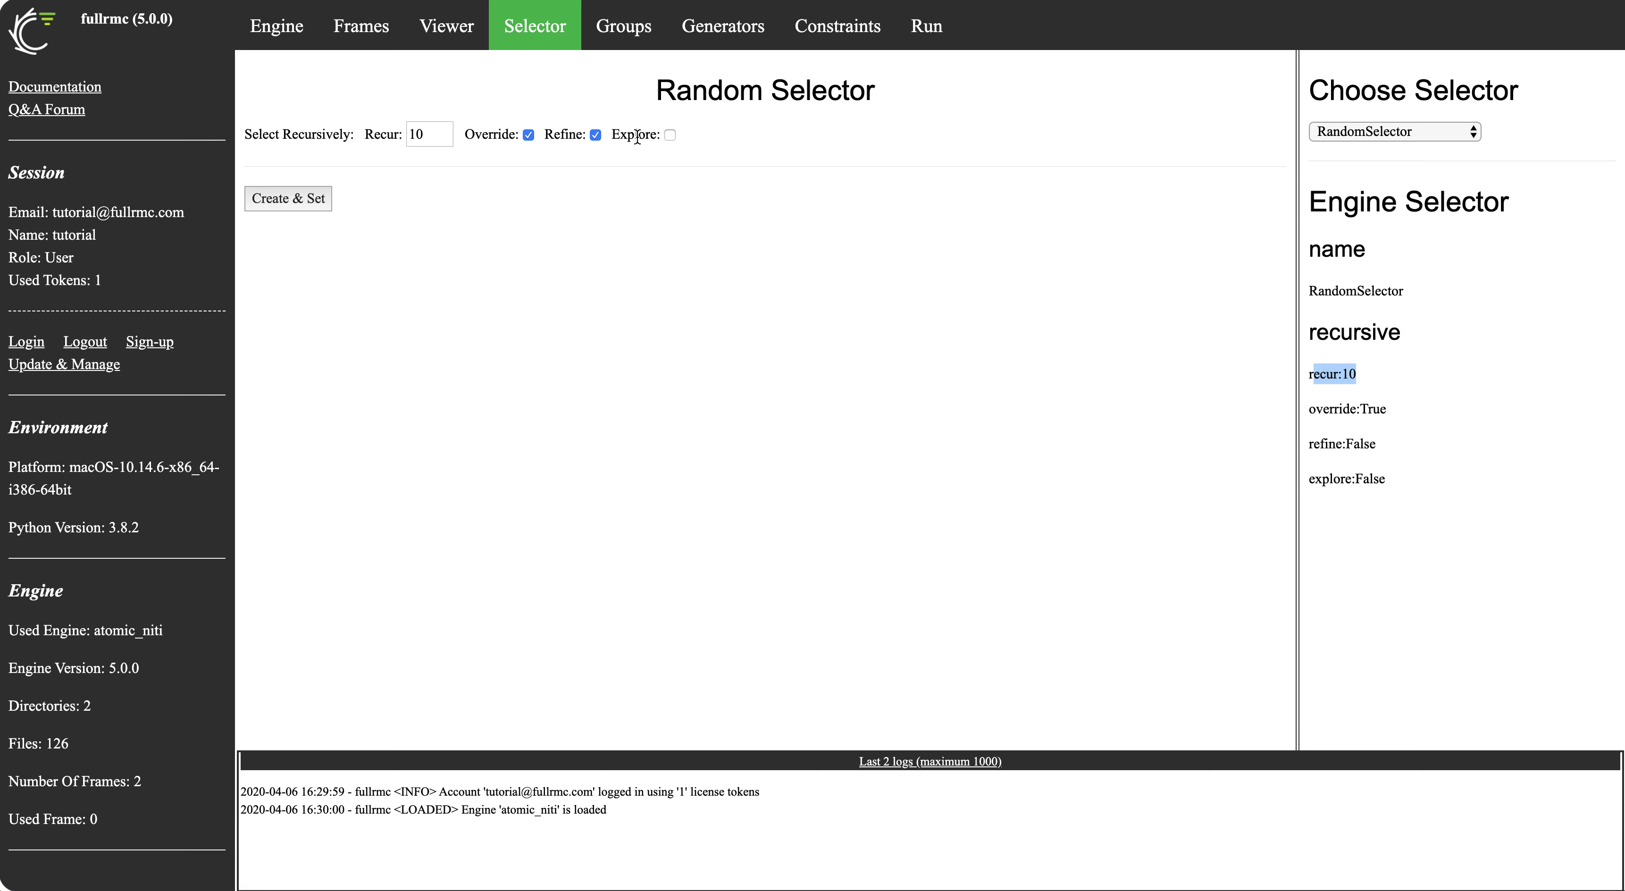
{"action": "left_click", "coordinate": [302, 199]}
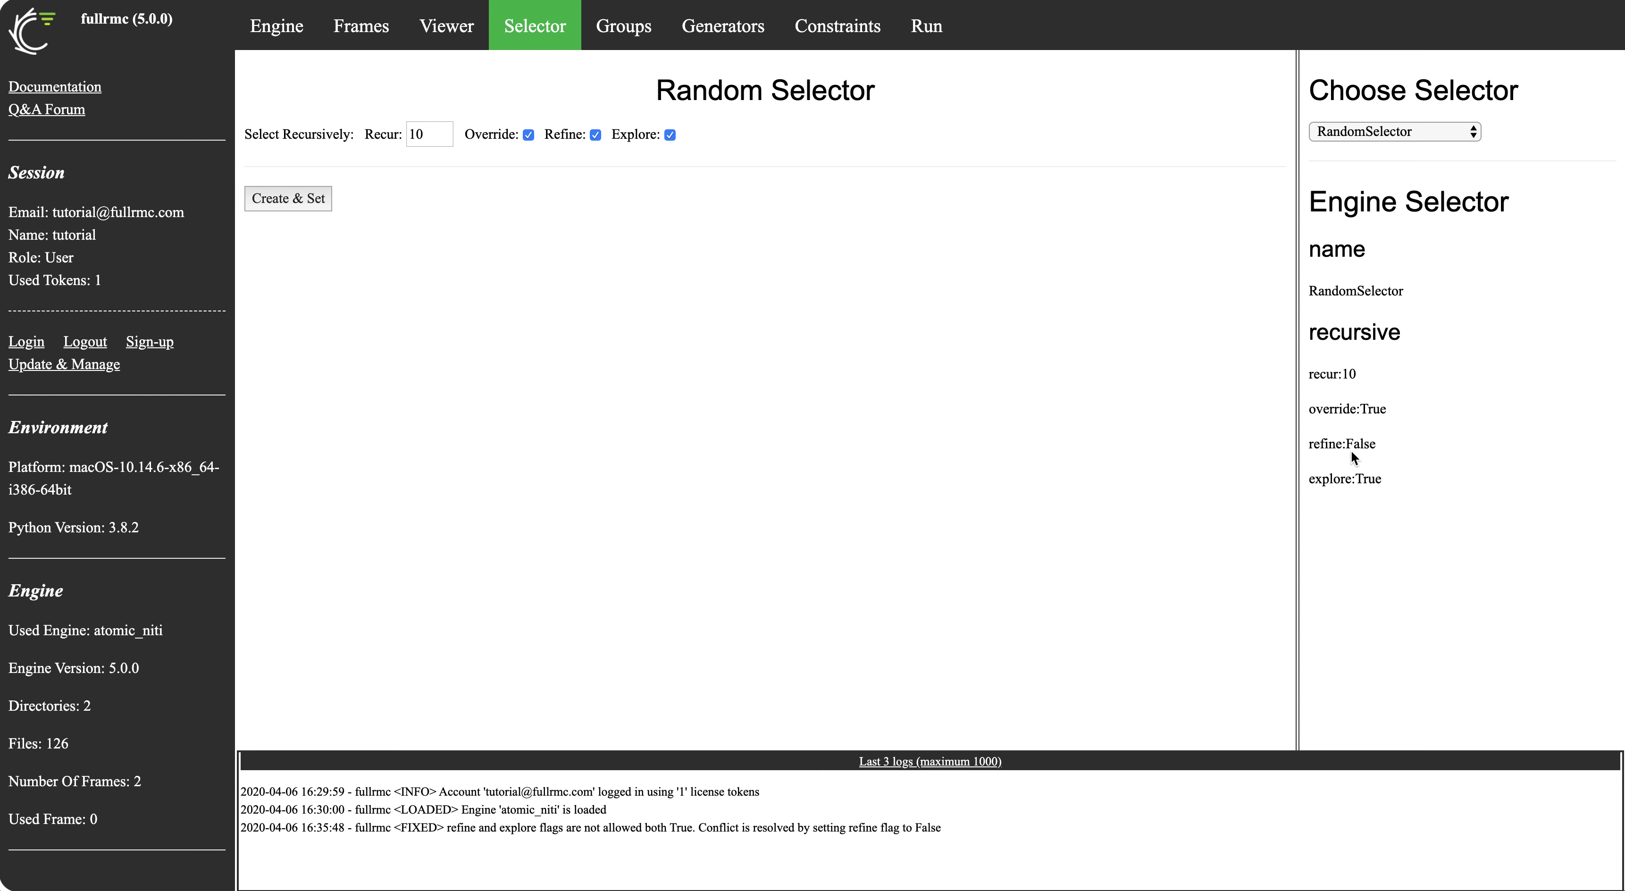
{"action": "left_click_drag", "start_coordinate": [1312, 440], "coordinate": [1380, 468]}
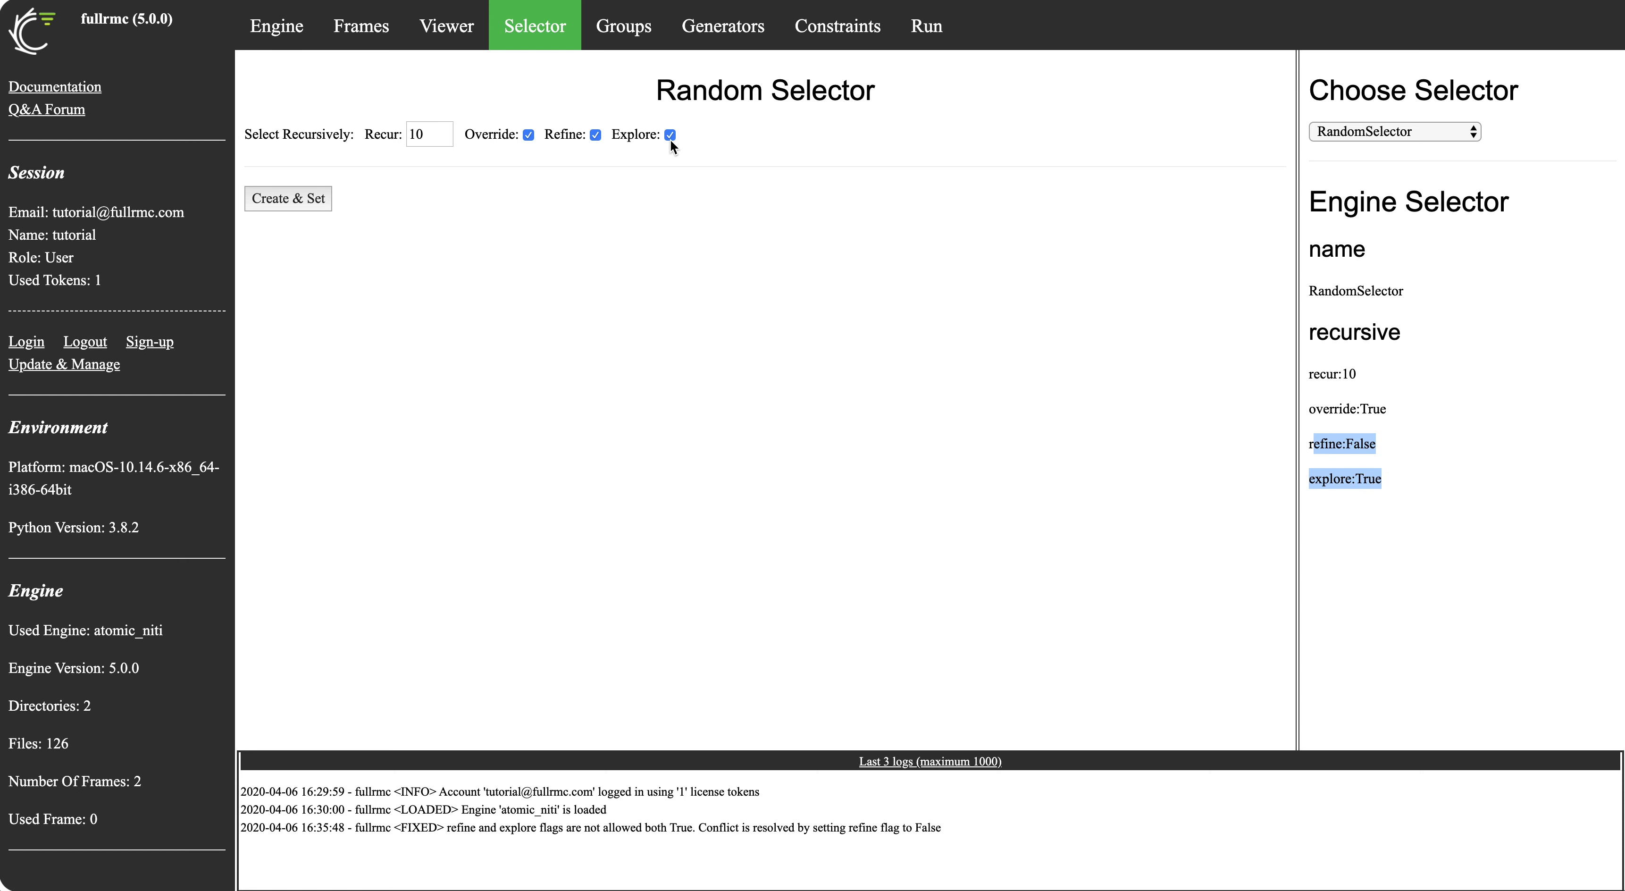
{"action": "left_click", "coordinate": [303, 200]}
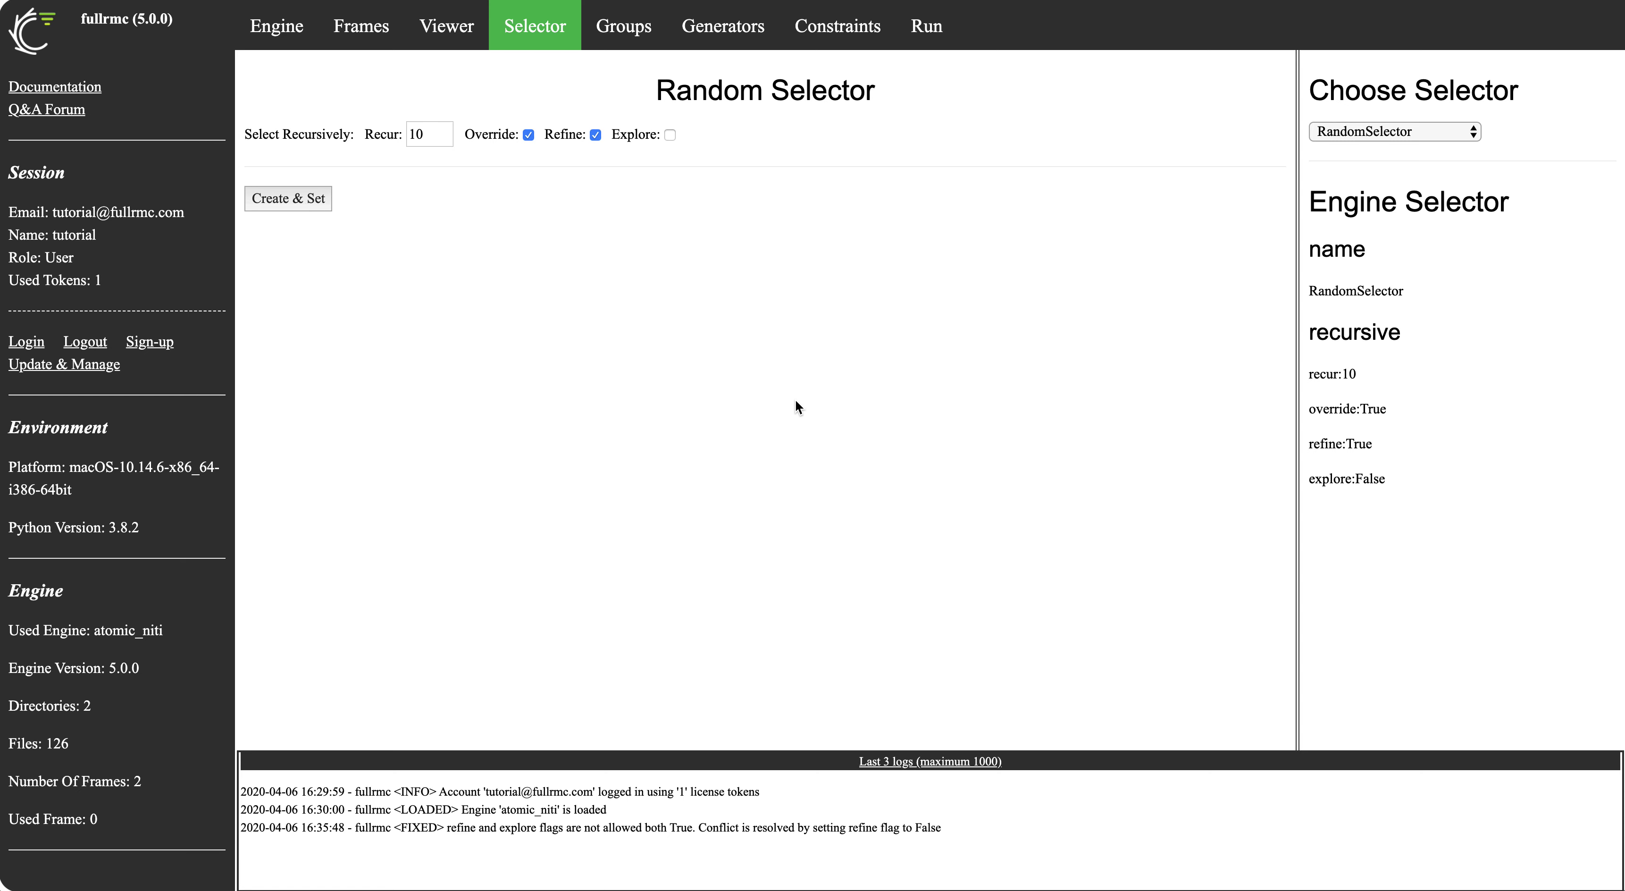
Open the Selectors page of the online fullrmc documentation and search it for "Recursi"
{"action": "left_click", "coordinate": [76, 95]}
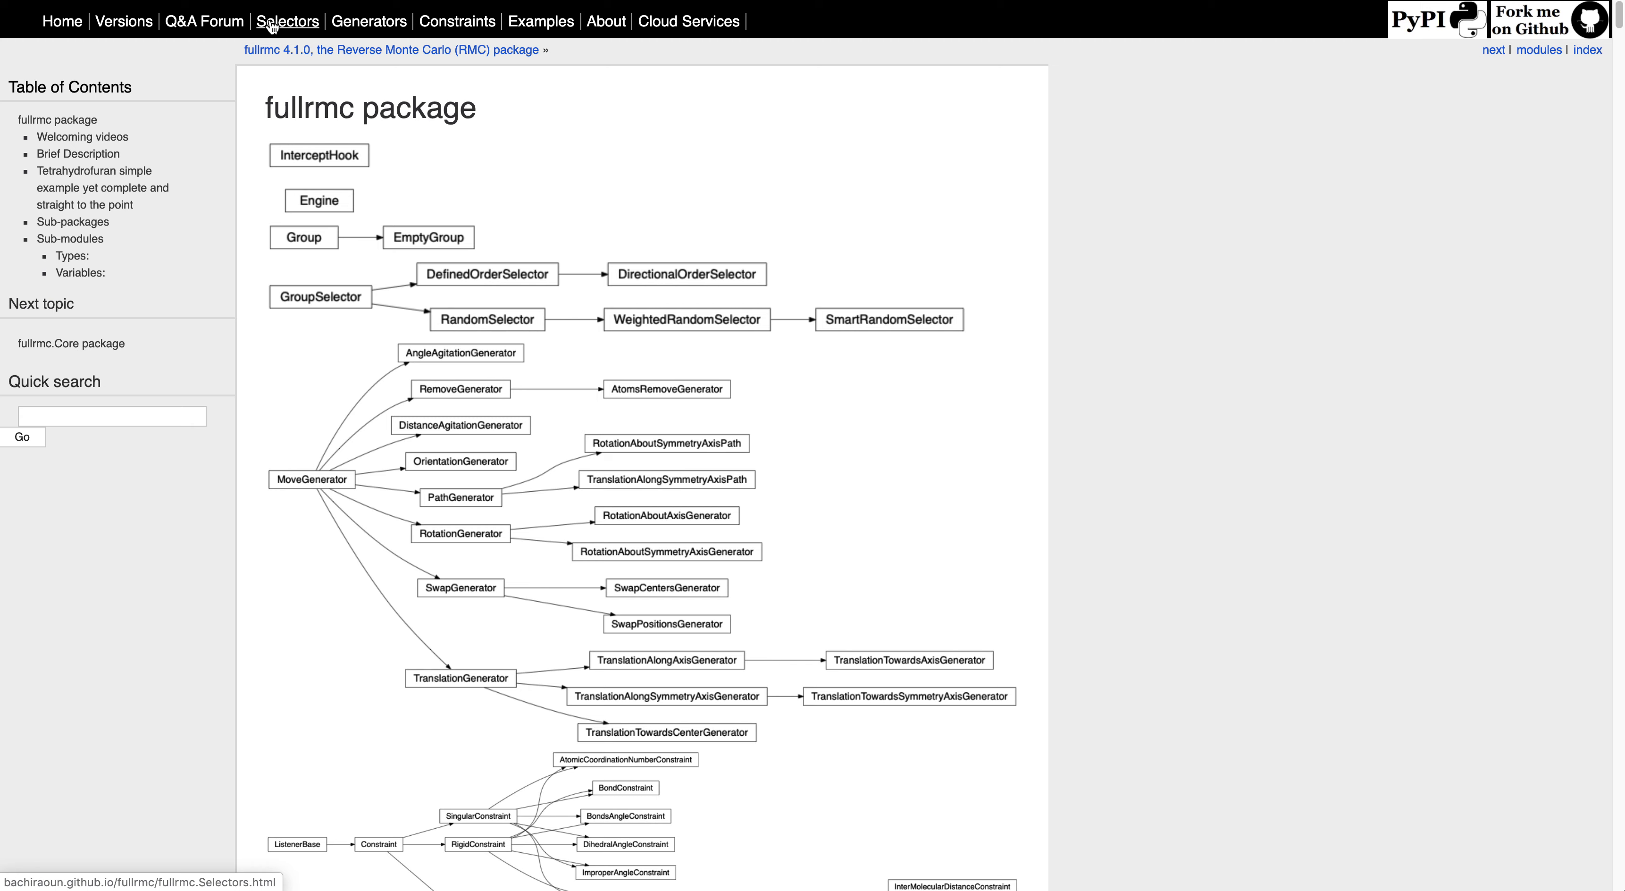
{"action": "left_click", "coordinate": [289, 25]}
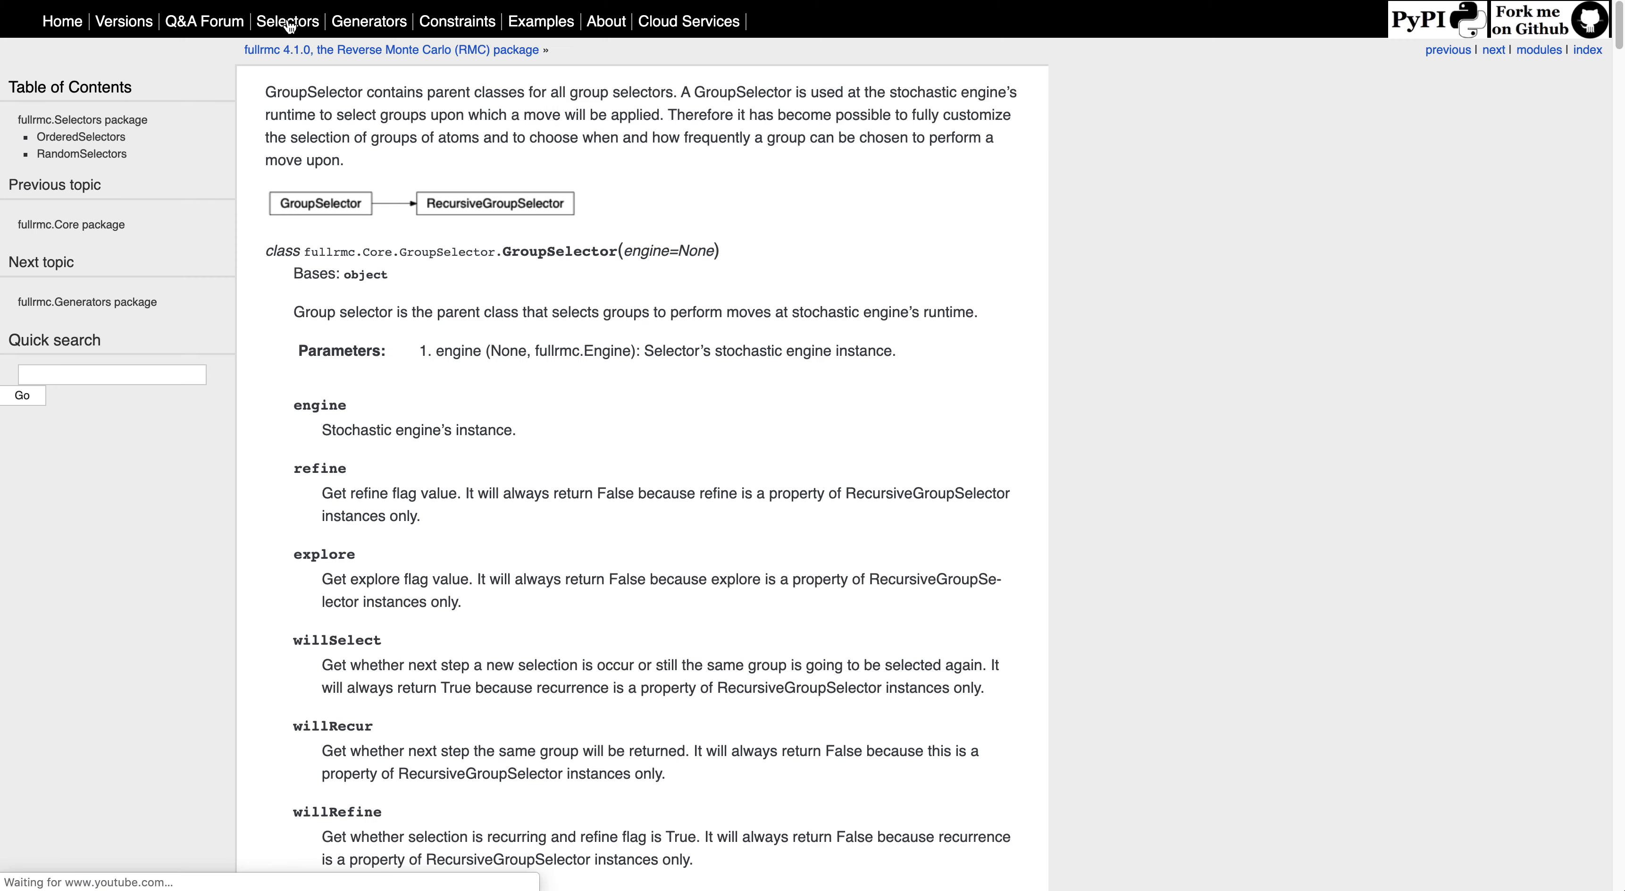
{"action": "key", "text": "ctrl+f"}
{"action": "type", "text": "R"}
{"action": "type", "text": "rsi"}
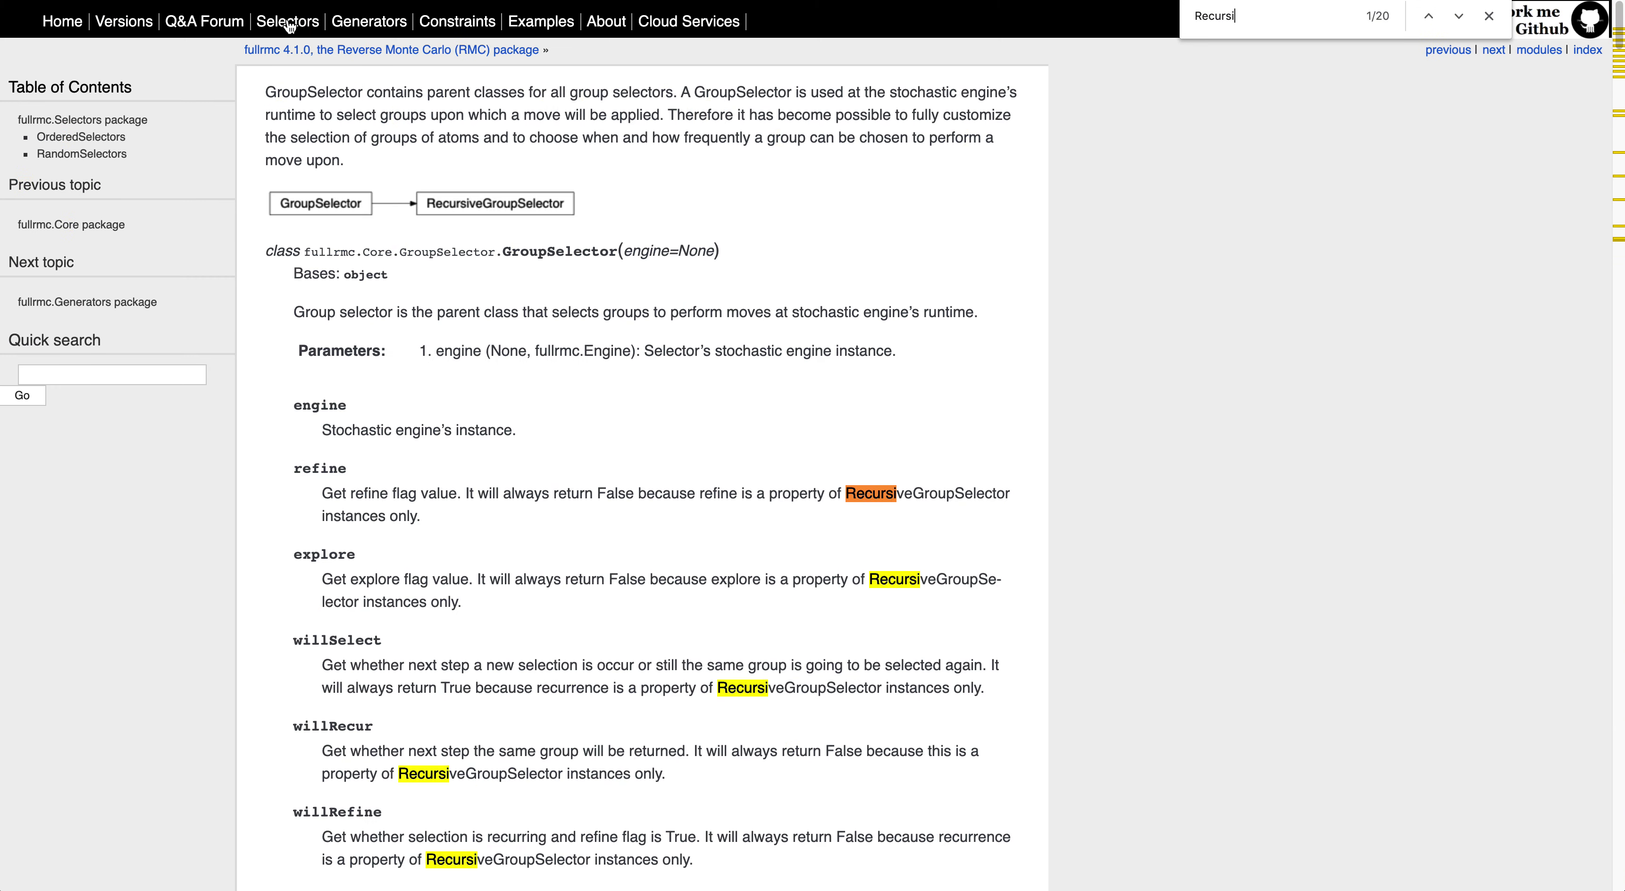
Find the RecursiveGroupSelector class definition on the page and examine its recur, override, refine and explore parameter descriptions
{"action": "double_click", "coordinate": [887, 488]}
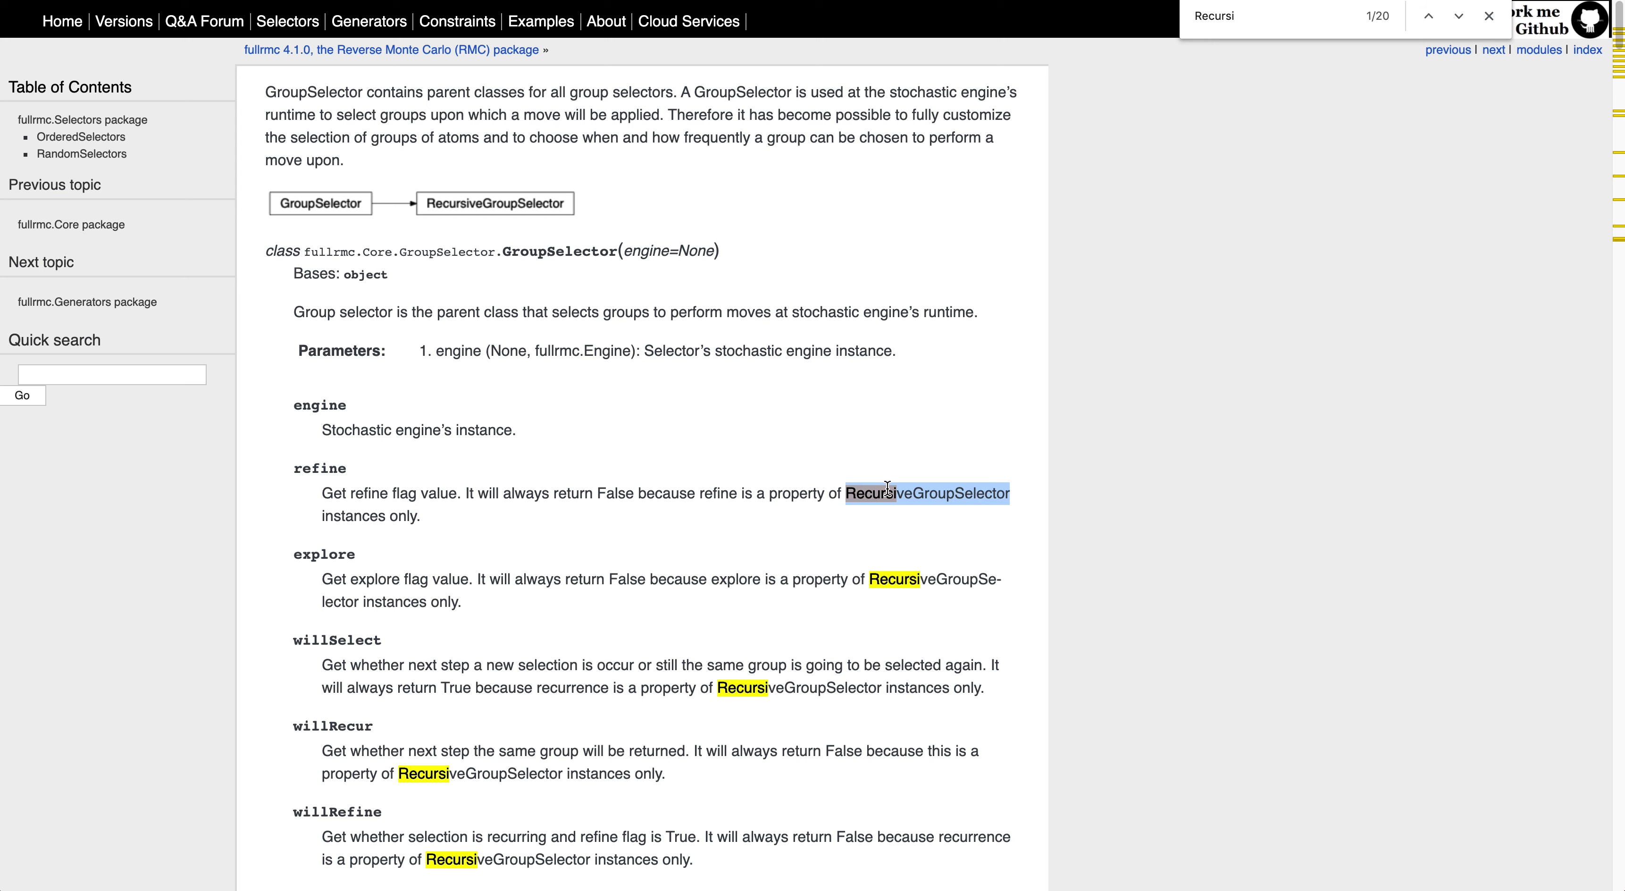
{"action": "key", "text": "super+f"}
{"action": "key", "text": "Return"}
{"action": "key", "text": "Return"}
{"action": "key", "text": "Return"}
{"action": "key", "text": "Return"}
{"action": "key", "text": "Return"}
{"action": "key", "text": "Return"}
{"action": "key", "text": "Return"}
{"action": "key", "text": "Return"}
{"action": "key", "text": "Return"}
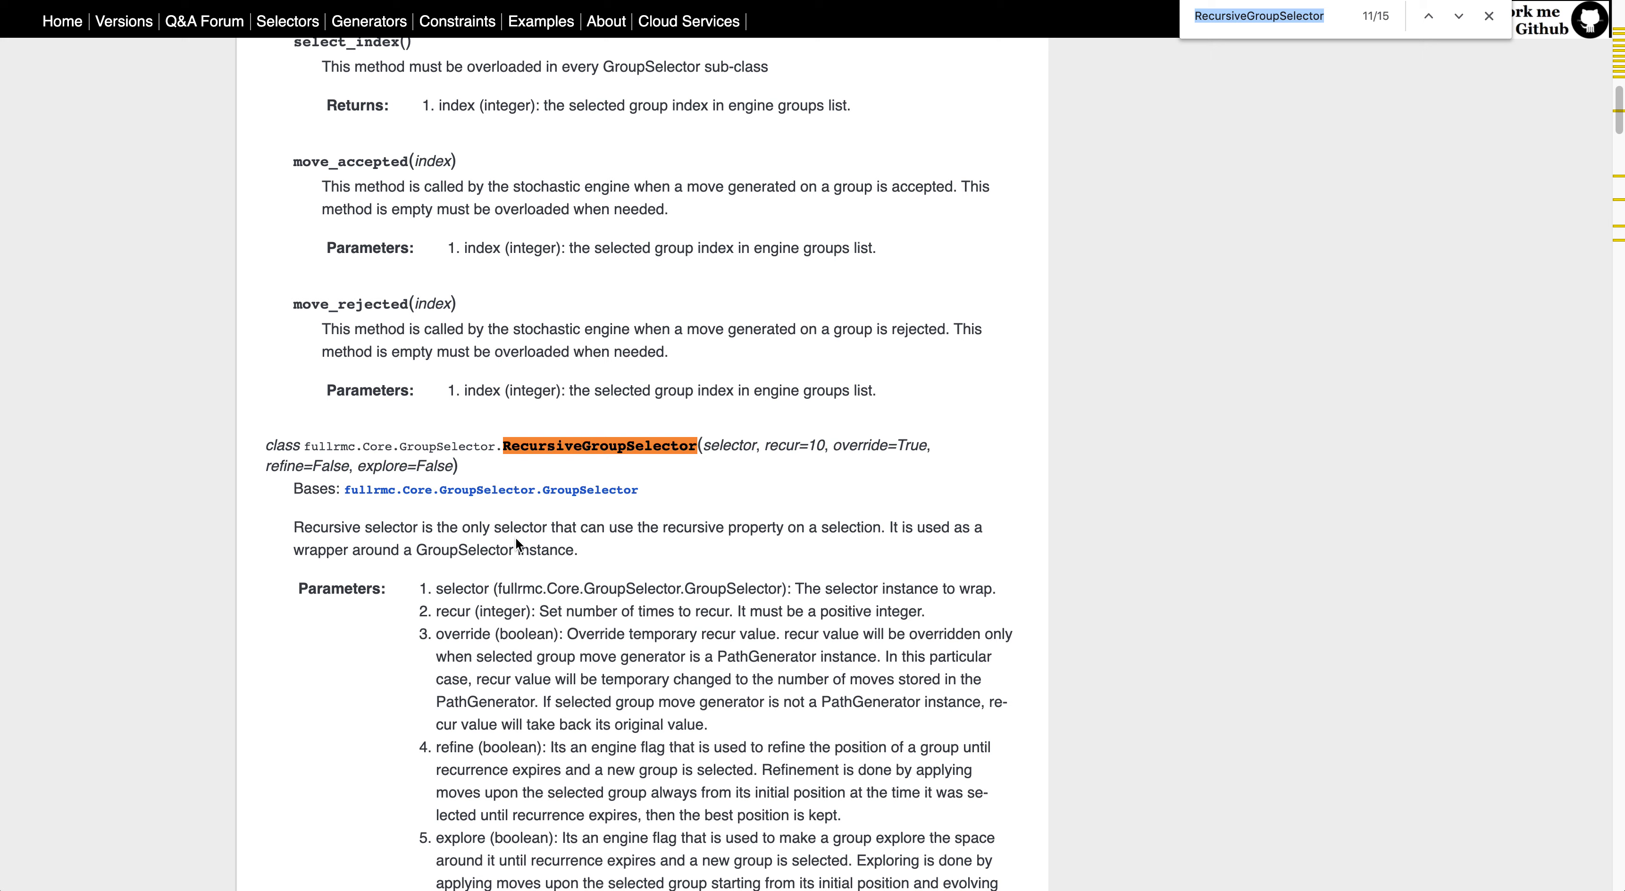
{"action": "scroll", "coordinate": [523, 527], "scroll_direction": "down", "scroll_amount": 3}
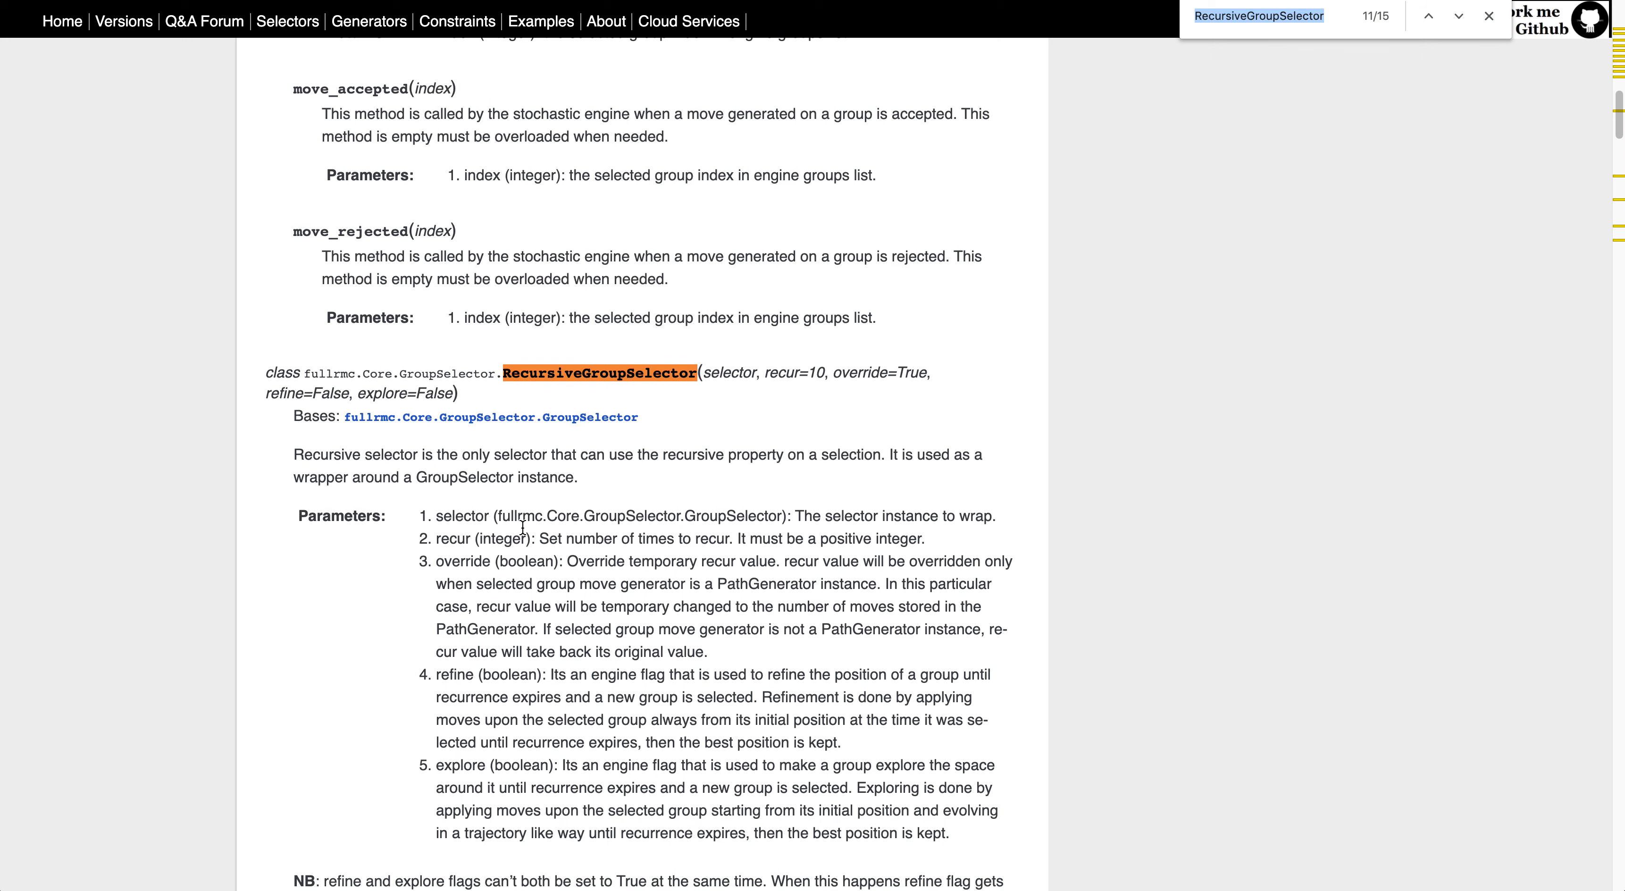
{"action": "left_click_drag", "start_coordinate": [300, 477], "coordinate": [968, 806]}
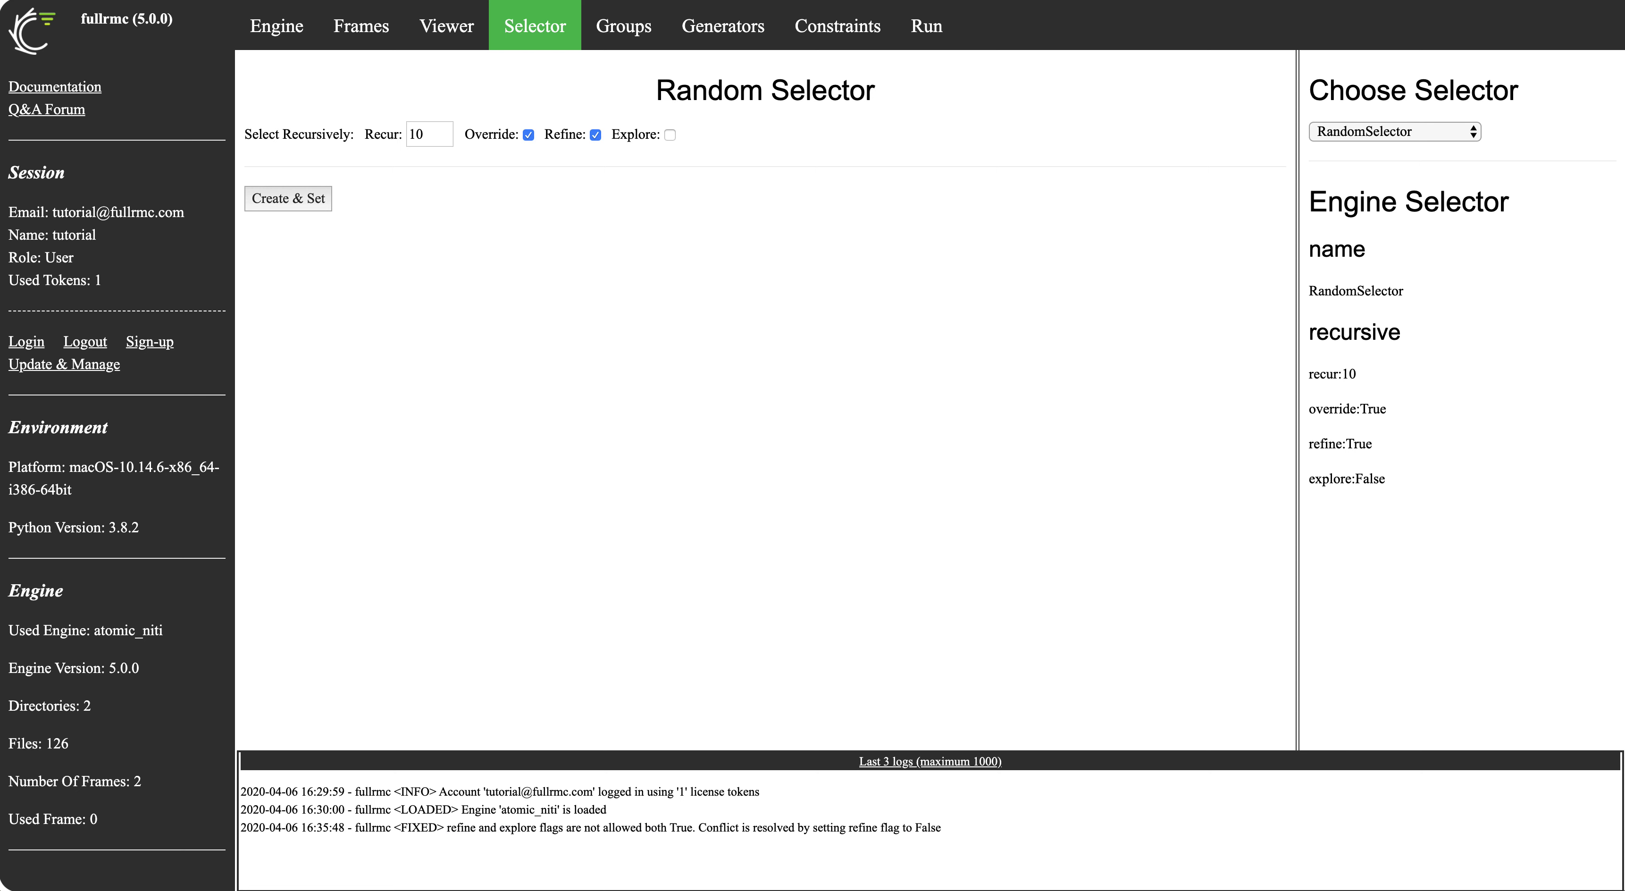
Choose WeightedRandomSelector and create and set it on the engine with Weights left at None
{"action": "left_click_drag", "start_coordinate": [659, 88], "coordinate": [886, 76]}
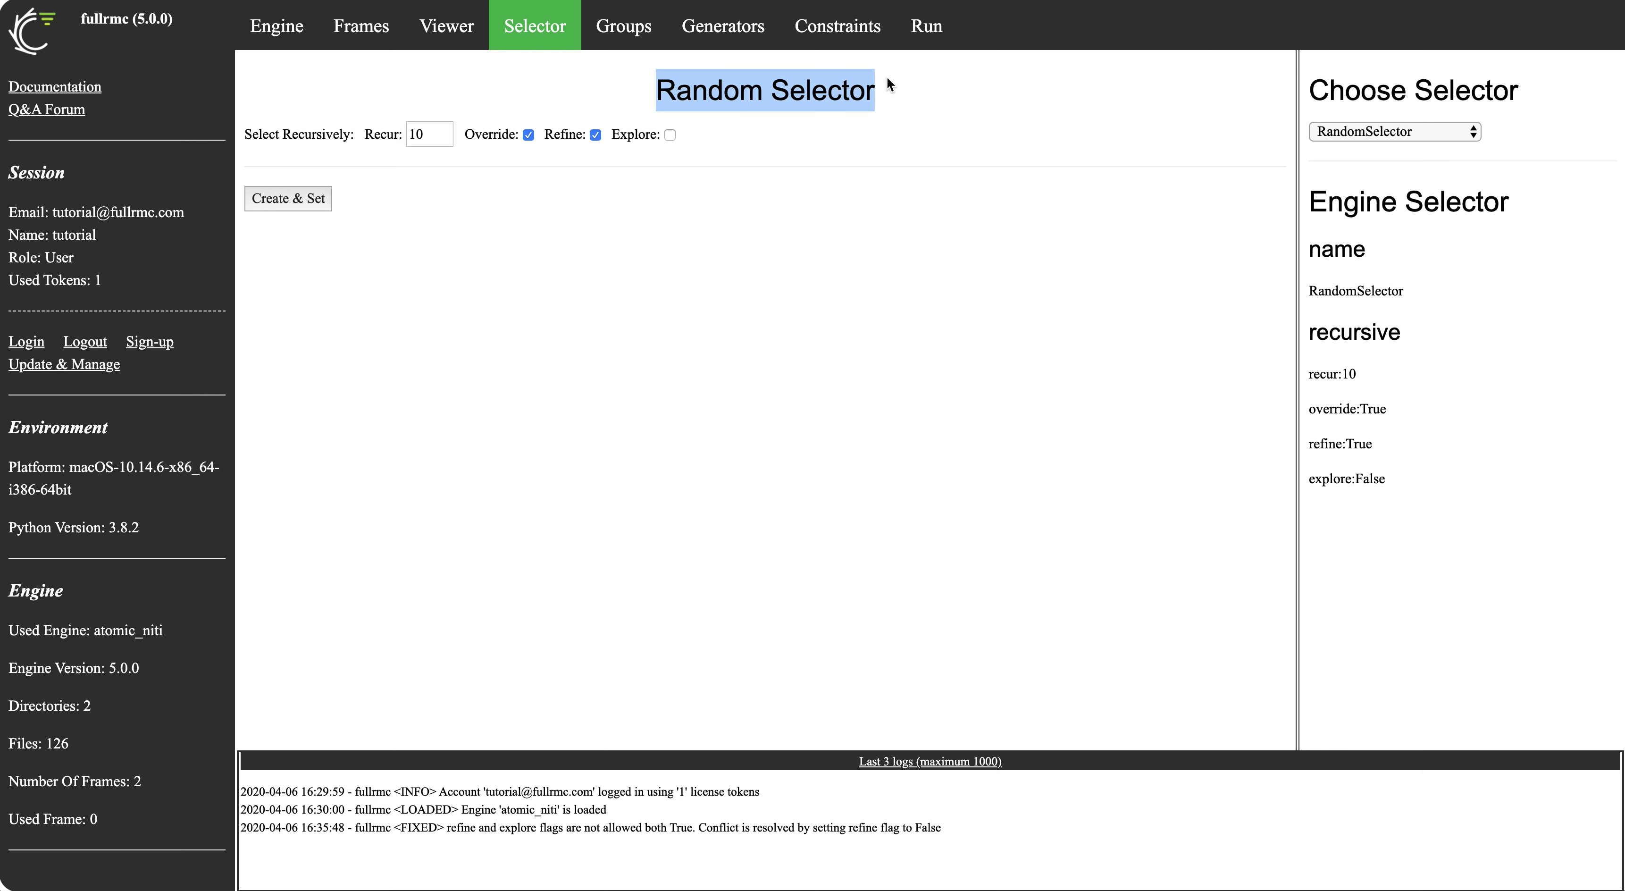
{"action": "left_click", "coordinate": [1422, 133]}
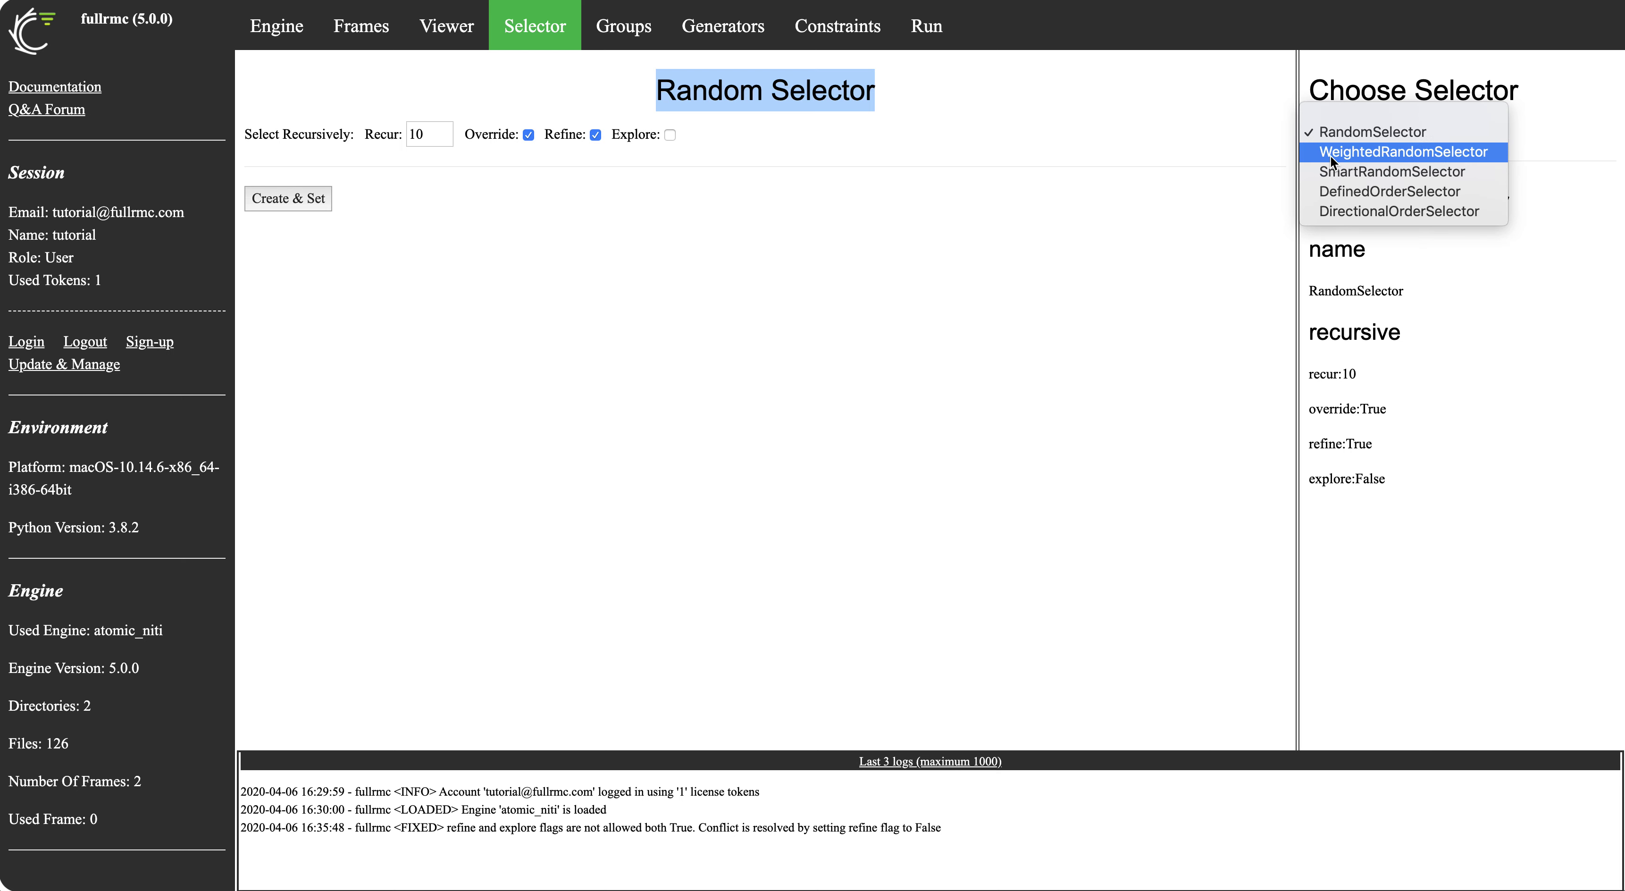
{"action": "left_click", "coordinate": [1350, 155]}
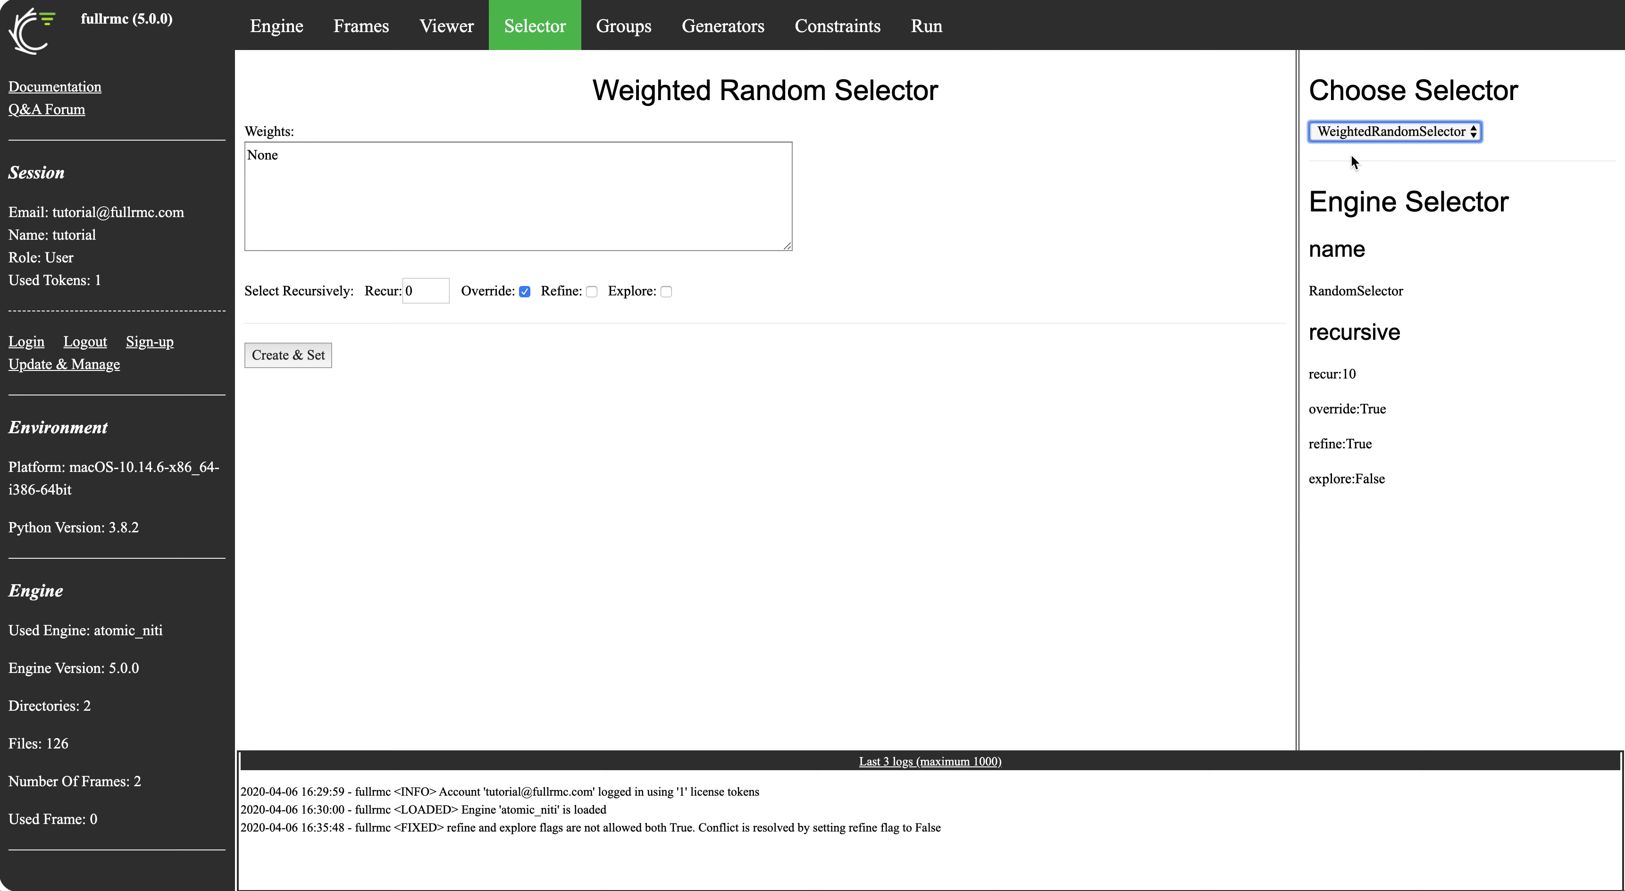
{"action": "left_click", "coordinate": [296, 172]}
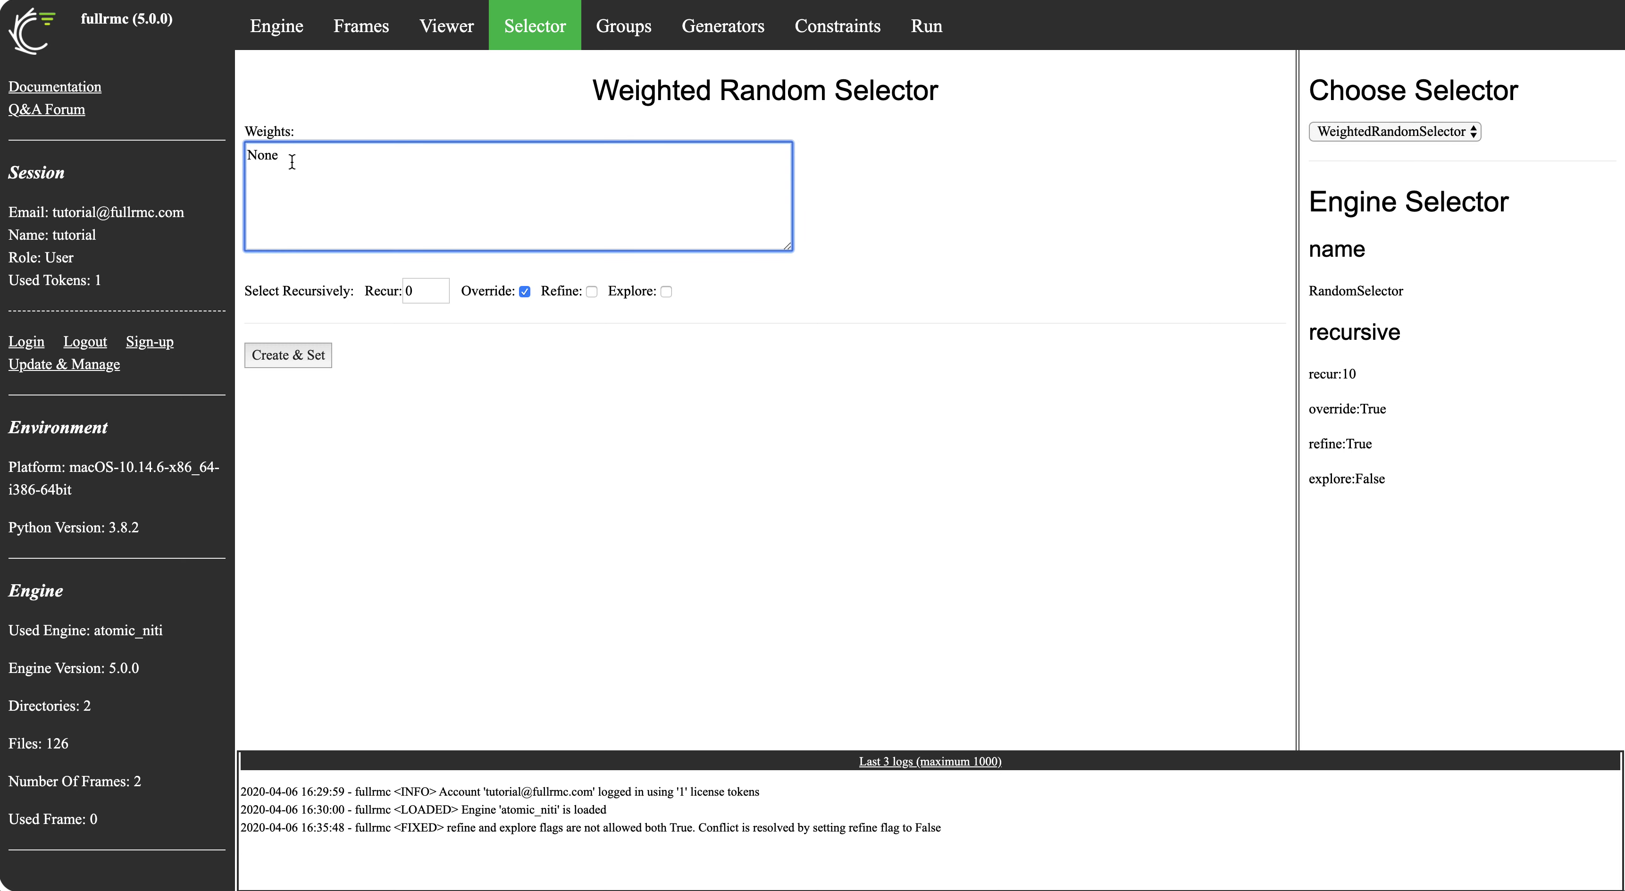
{"action": "mouse_move", "coordinate": [292, 161]}
{"action": "left_click", "coordinate": [296, 354]}
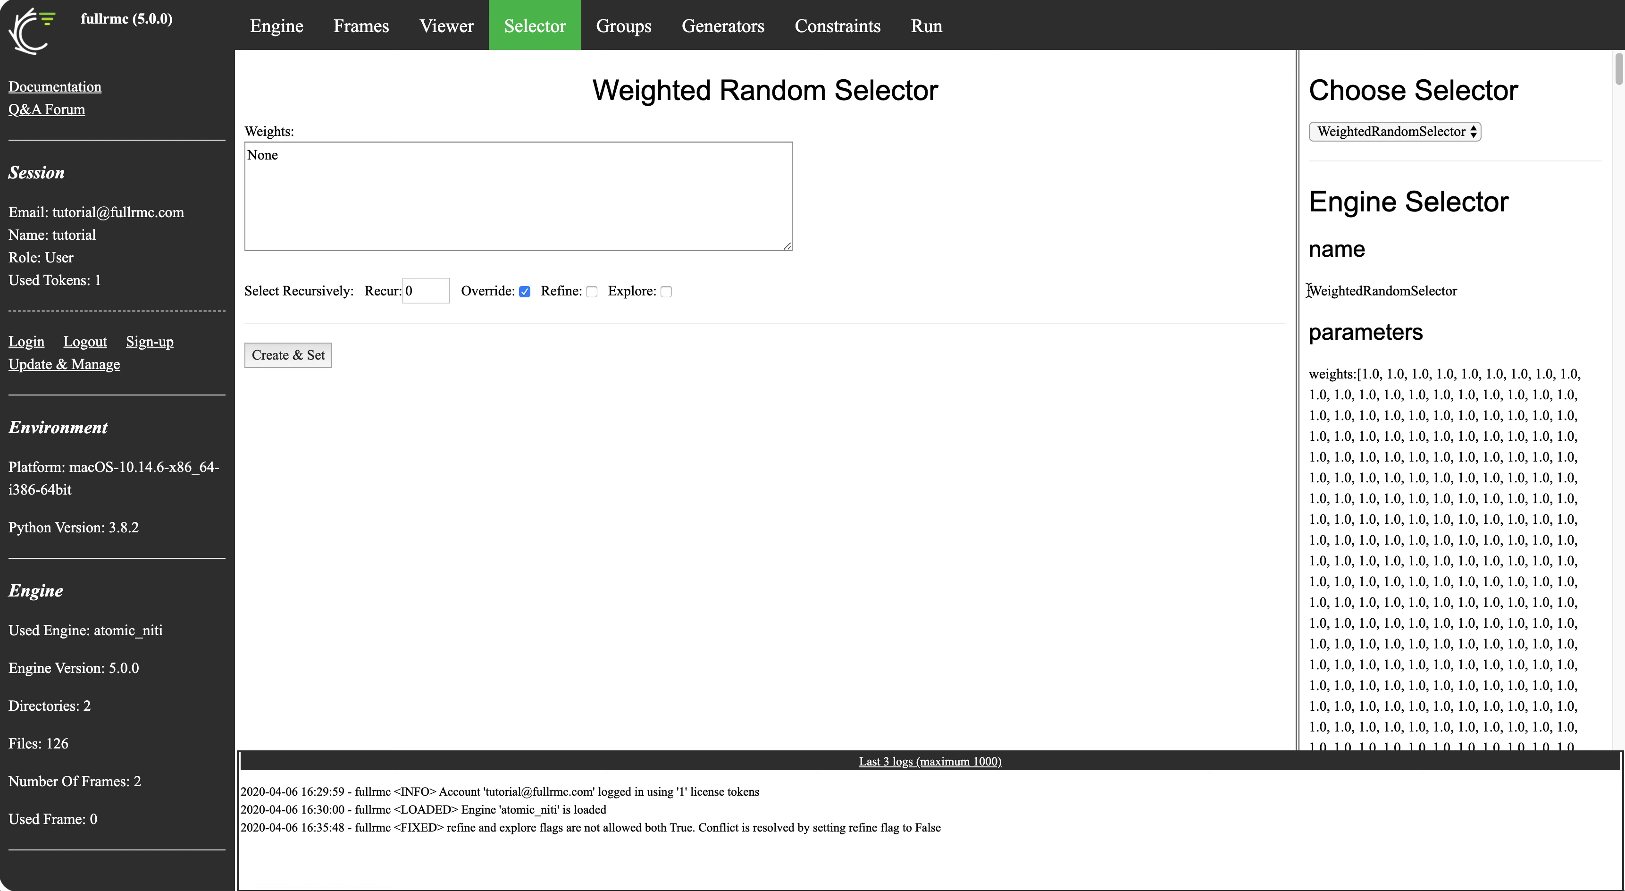
{"action": "left_click_drag", "start_coordinate": [1308, 290], "coordinate": [1472, 292]}
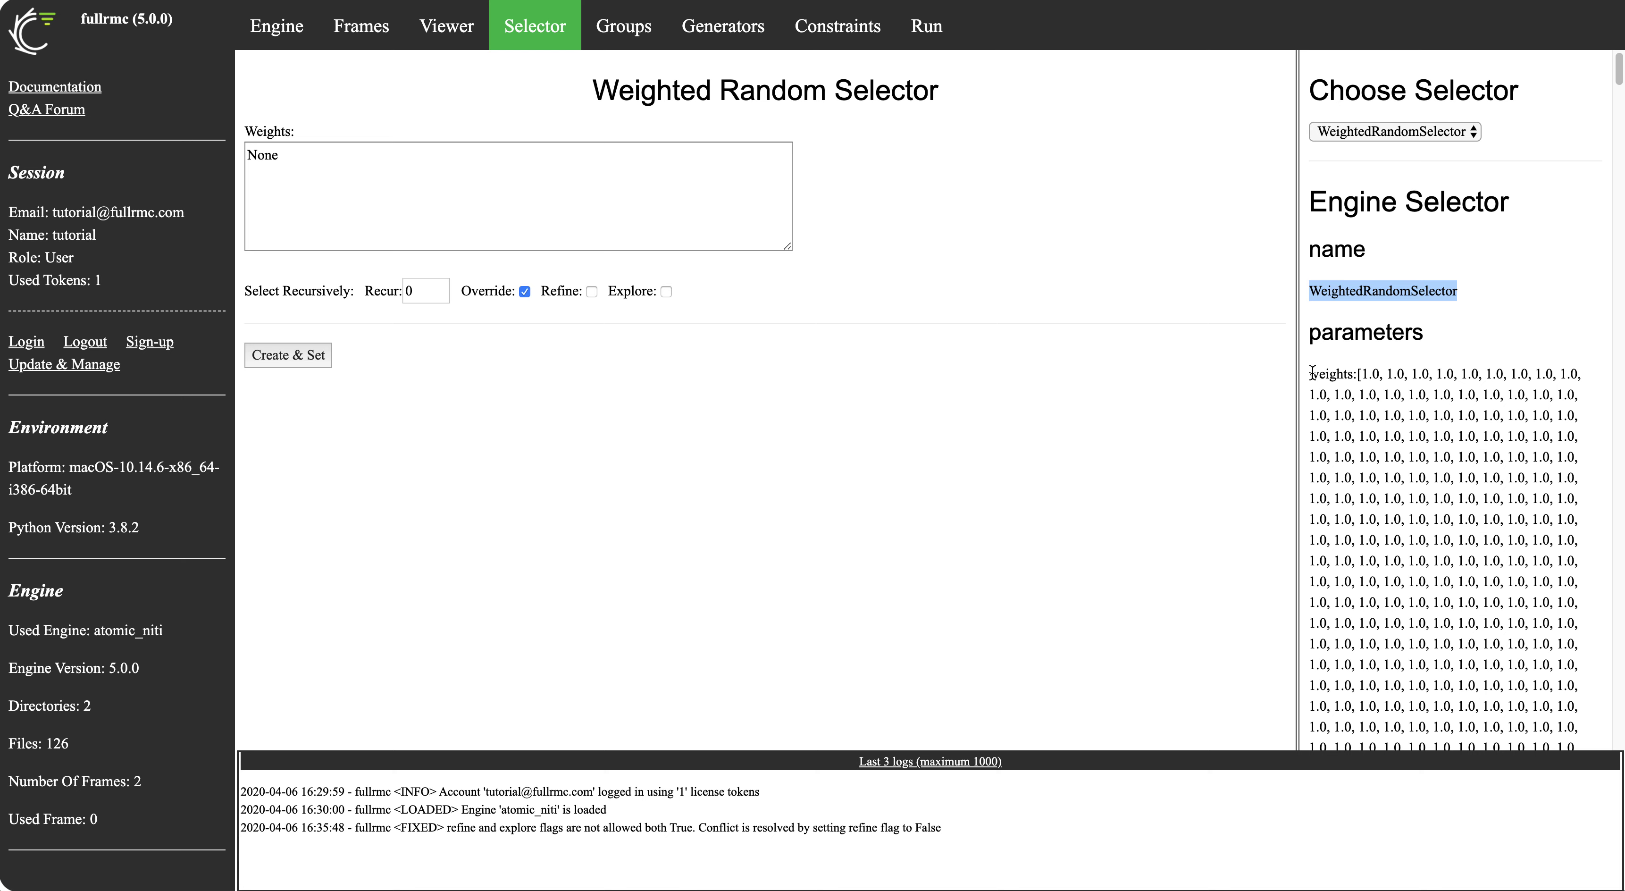
{"action": "left_click_drag", "start_coordinate": [1620, 73], "coordinate": [1546, 69]}
Replace the Weights entry with [(0,100)] and create and set the weighted random selector again
{"action": "double_click", "coordinate": [252, 161]}
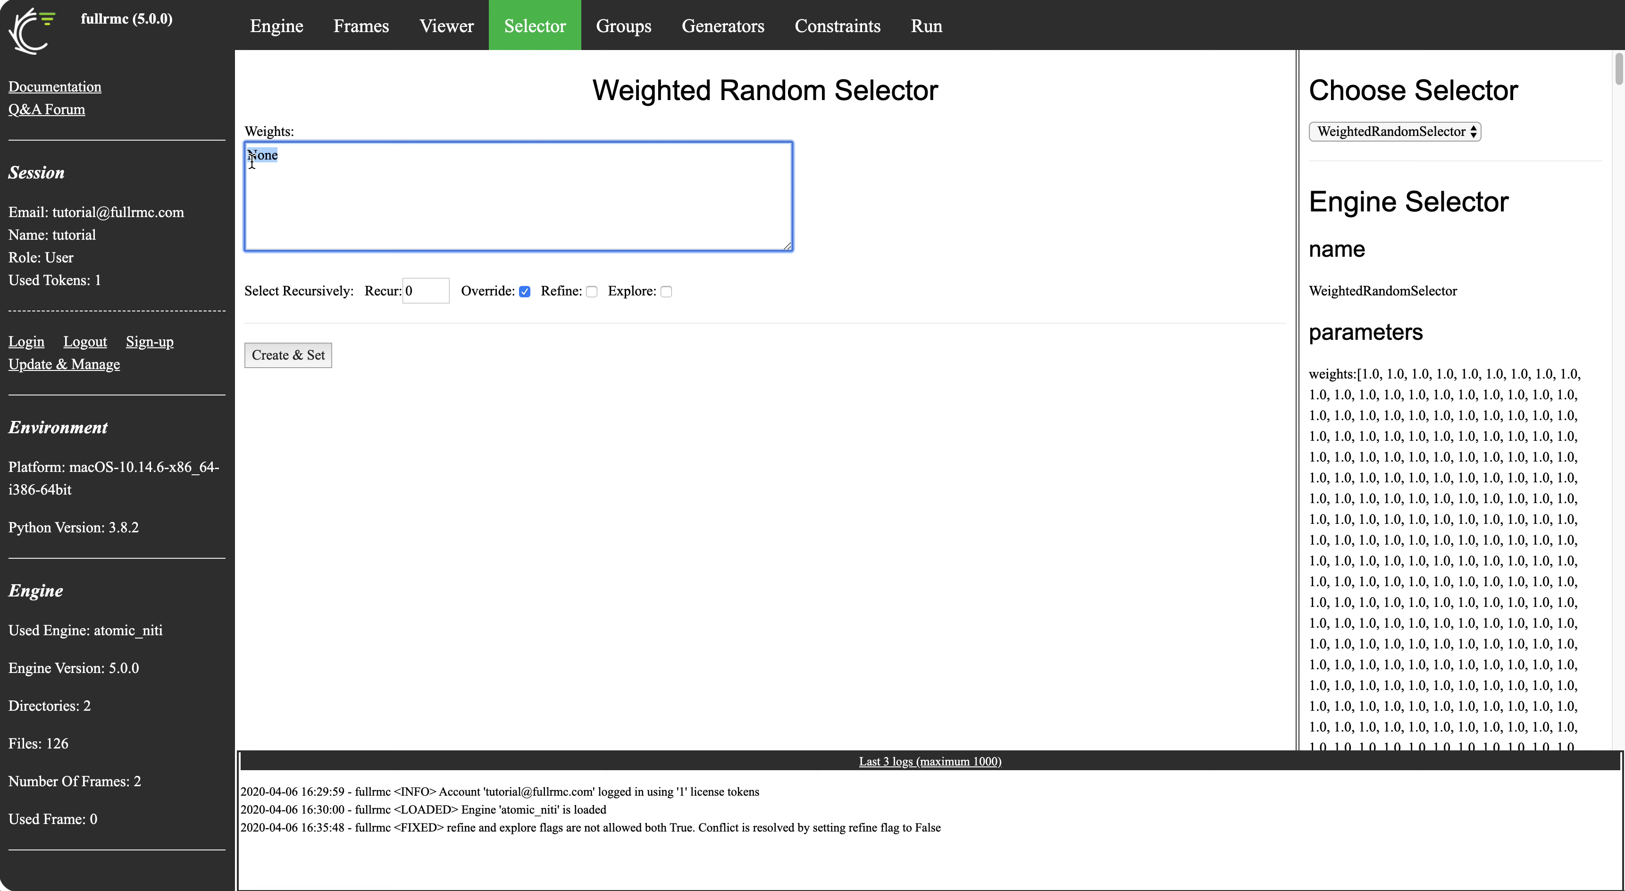
{"action": "key", "text": "BackSpace"}
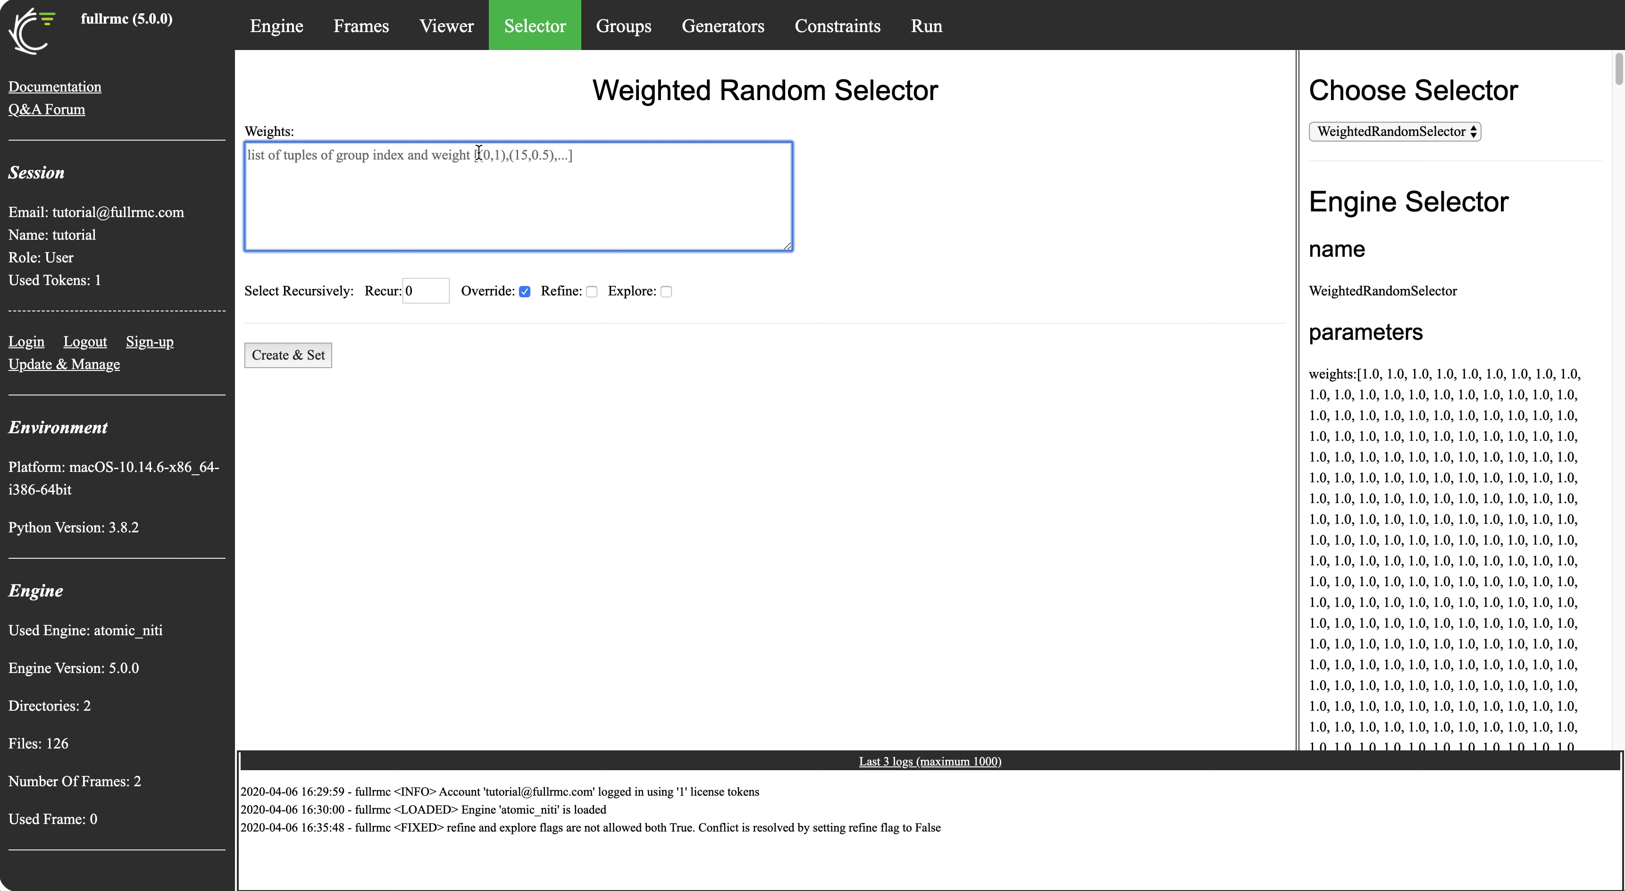
{"action": "mouse_move", "coordinate": [474, 155]}
{"action": "type", "text": "[]"}
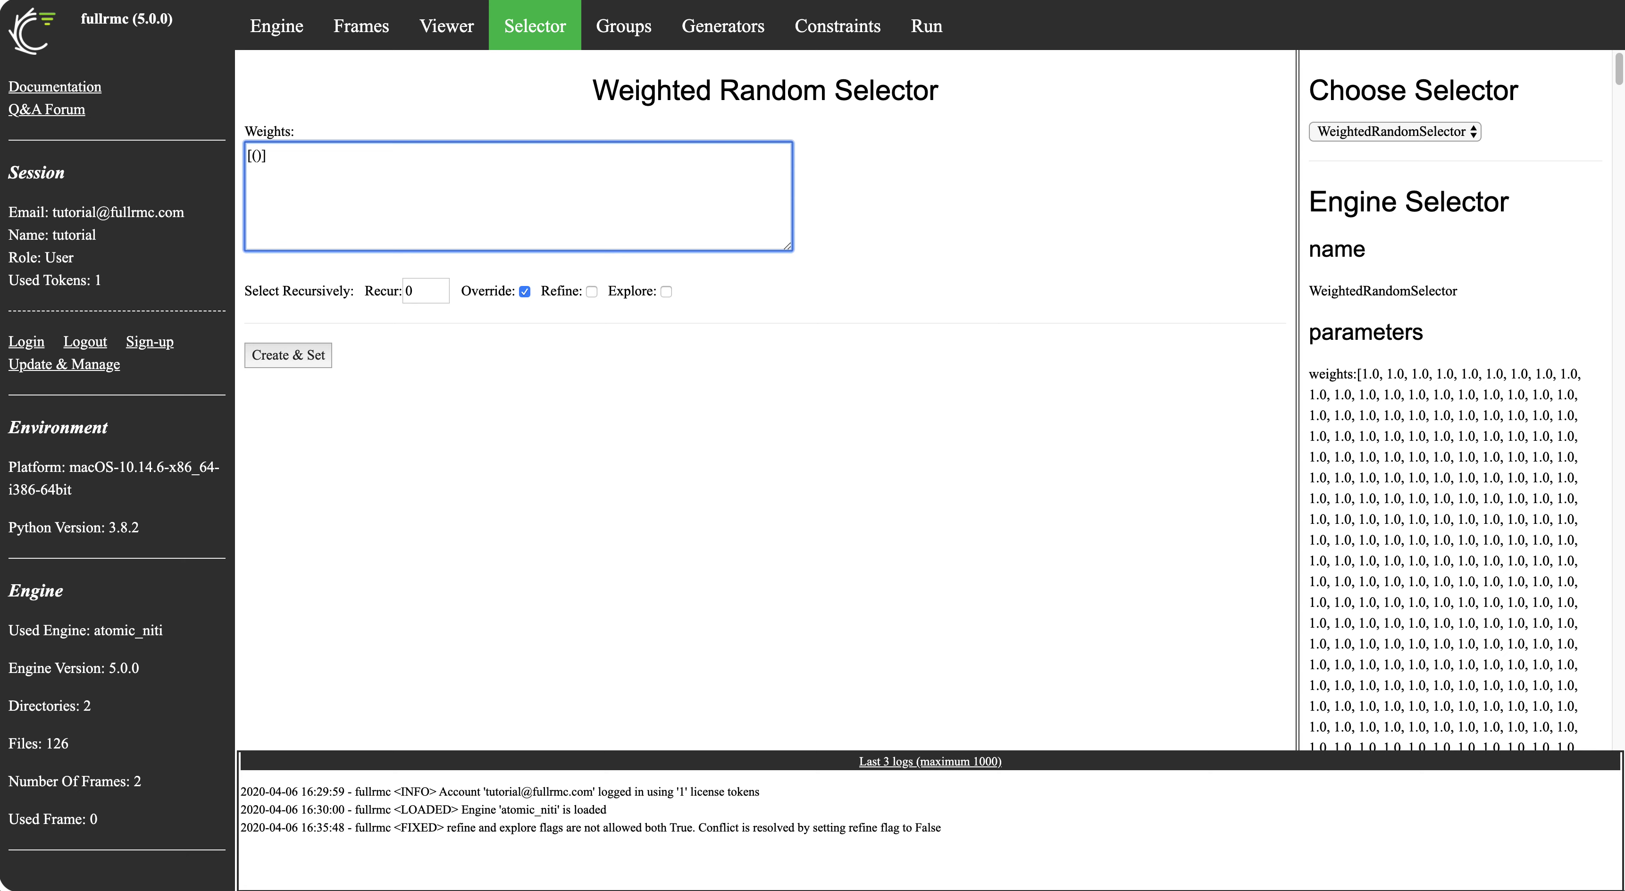
{"action": "left_click_drag", "start_coordinate": [1361, 374], "coordinate": [1380, 374]}
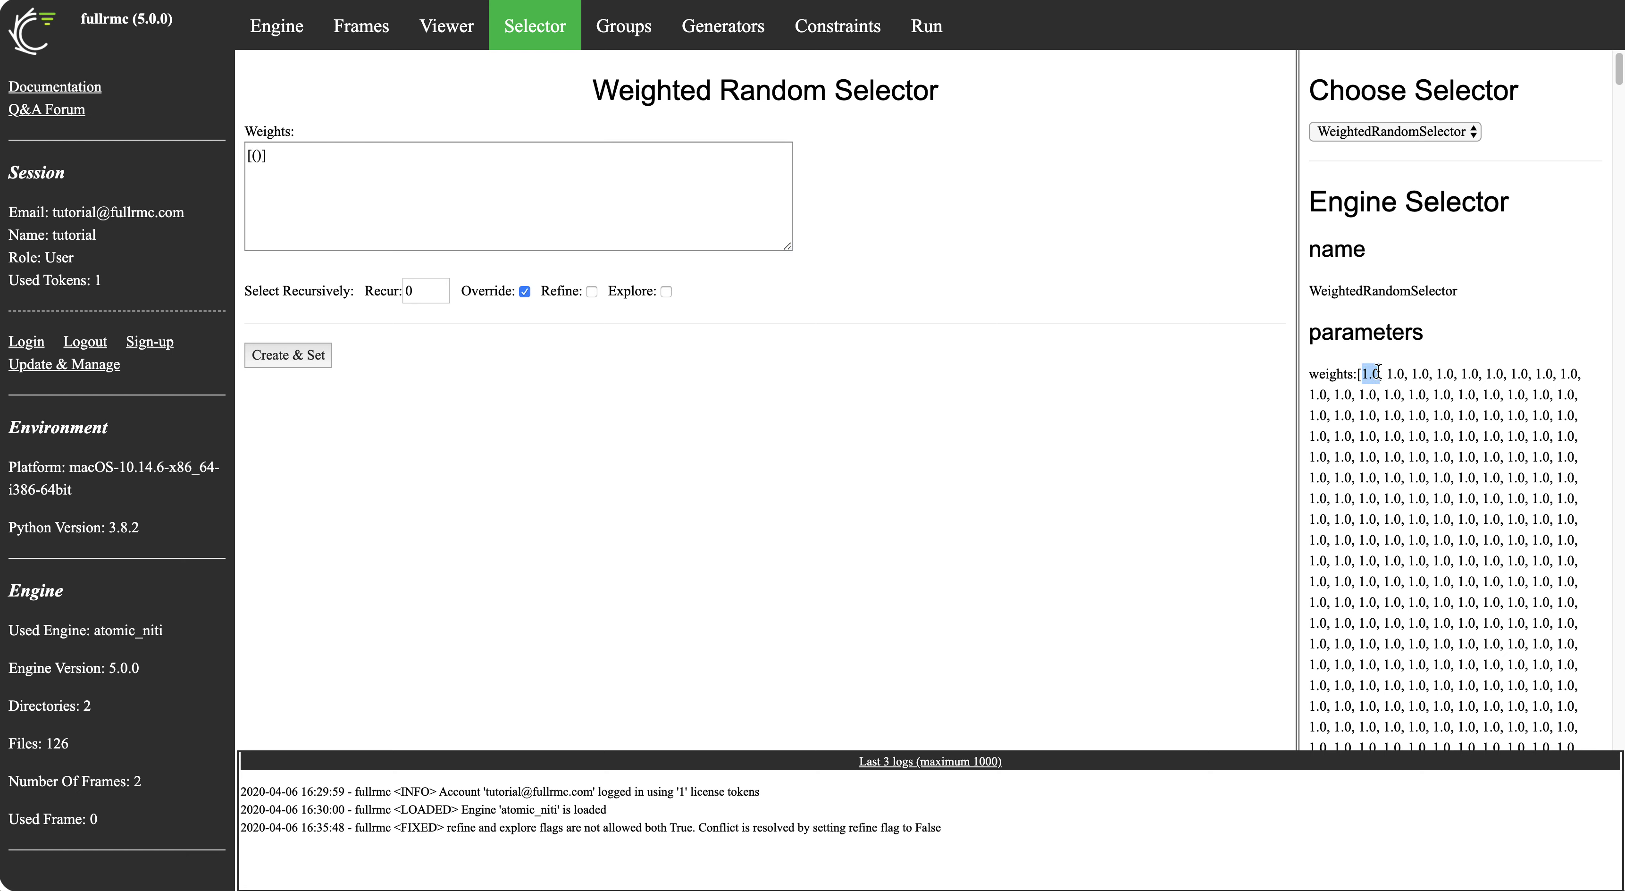
{"action": "left_click", "coordinate": [283, 155]}
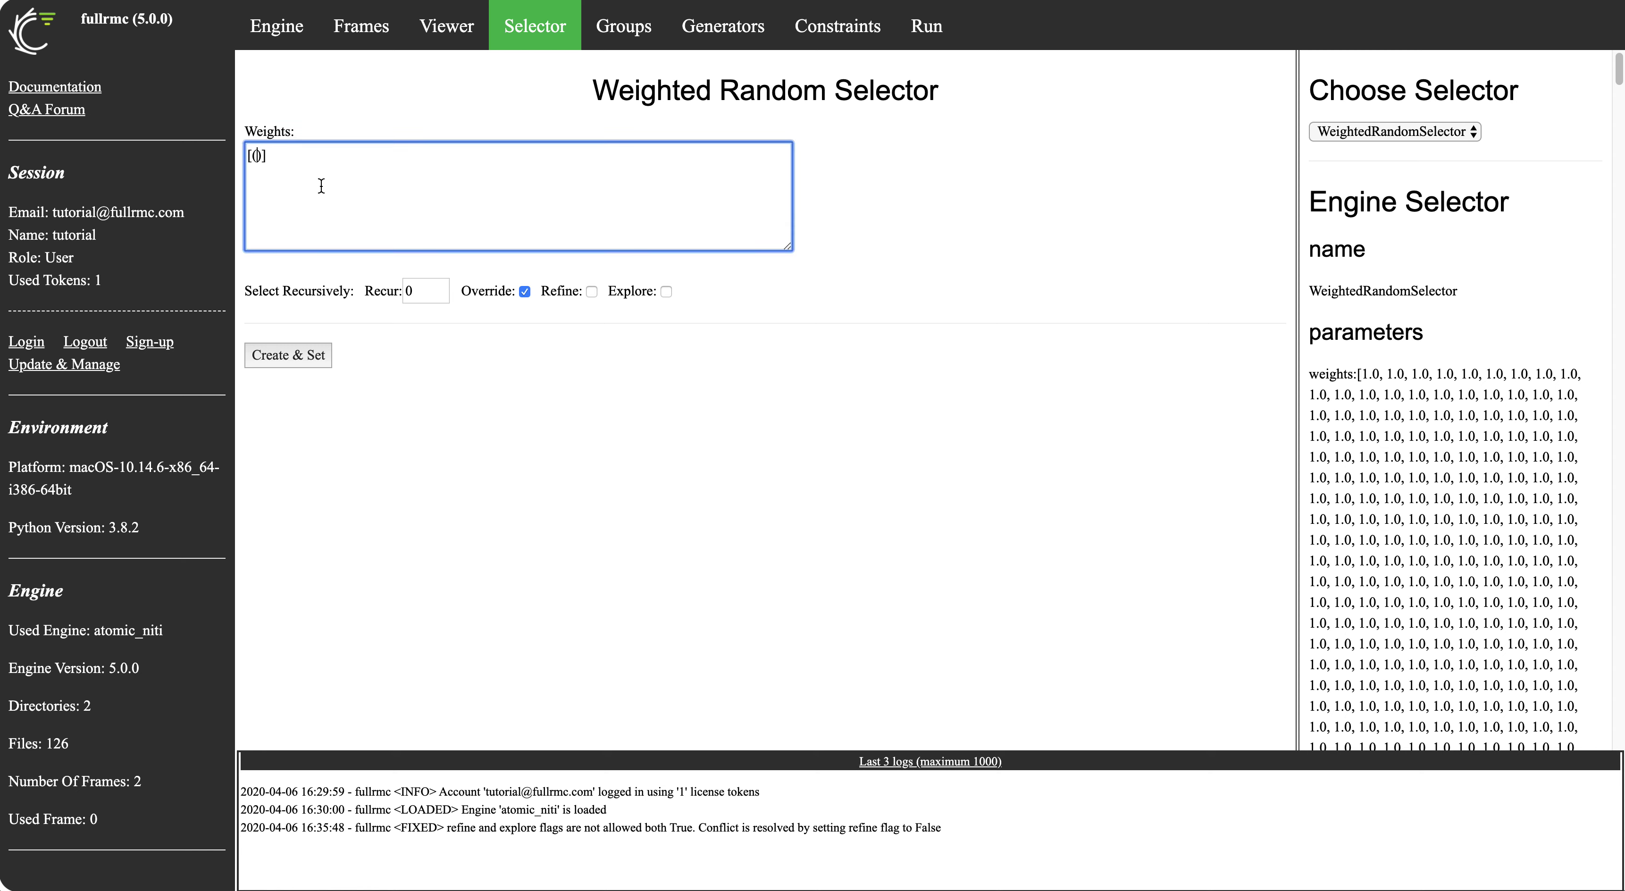
{"action": "type", "text": "100"}
{"action": "type", "text": "0,"}
{"action": "double_click", "coordinate": [260, 155]}
{"action": "left_click_drag", "start_coordinate": [270, 155], "coordinate": [292, 155]}
{"action": "left_click", "coordinate": [298, 363]}
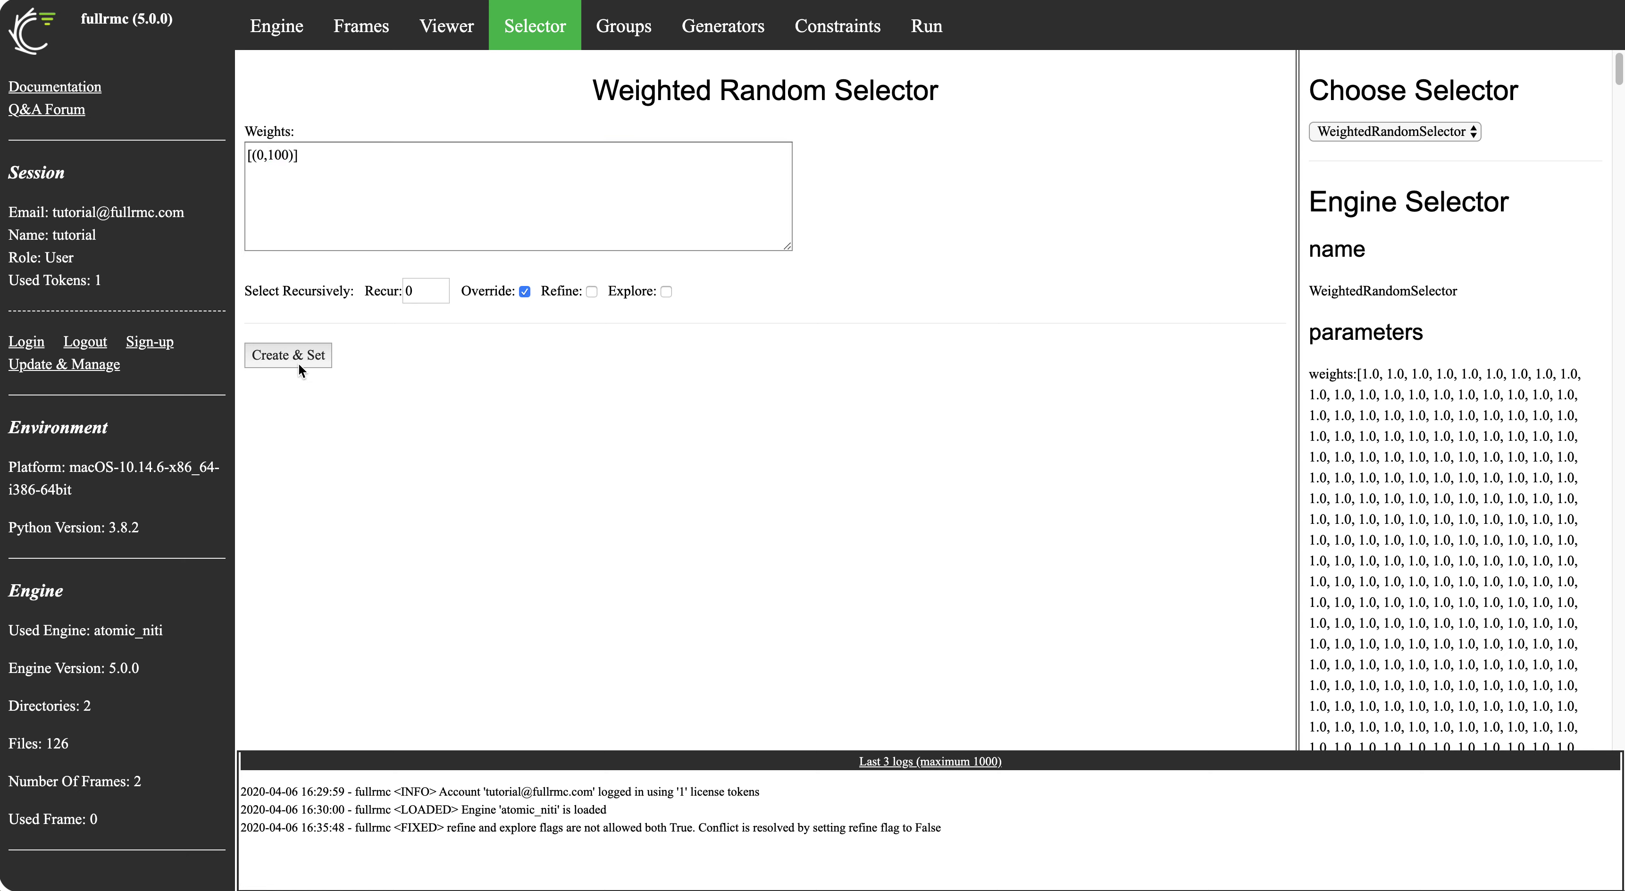
{"action": "left_click_drag", "start_coordinate": [1310, 374], "coordinate": [1402, 371]}
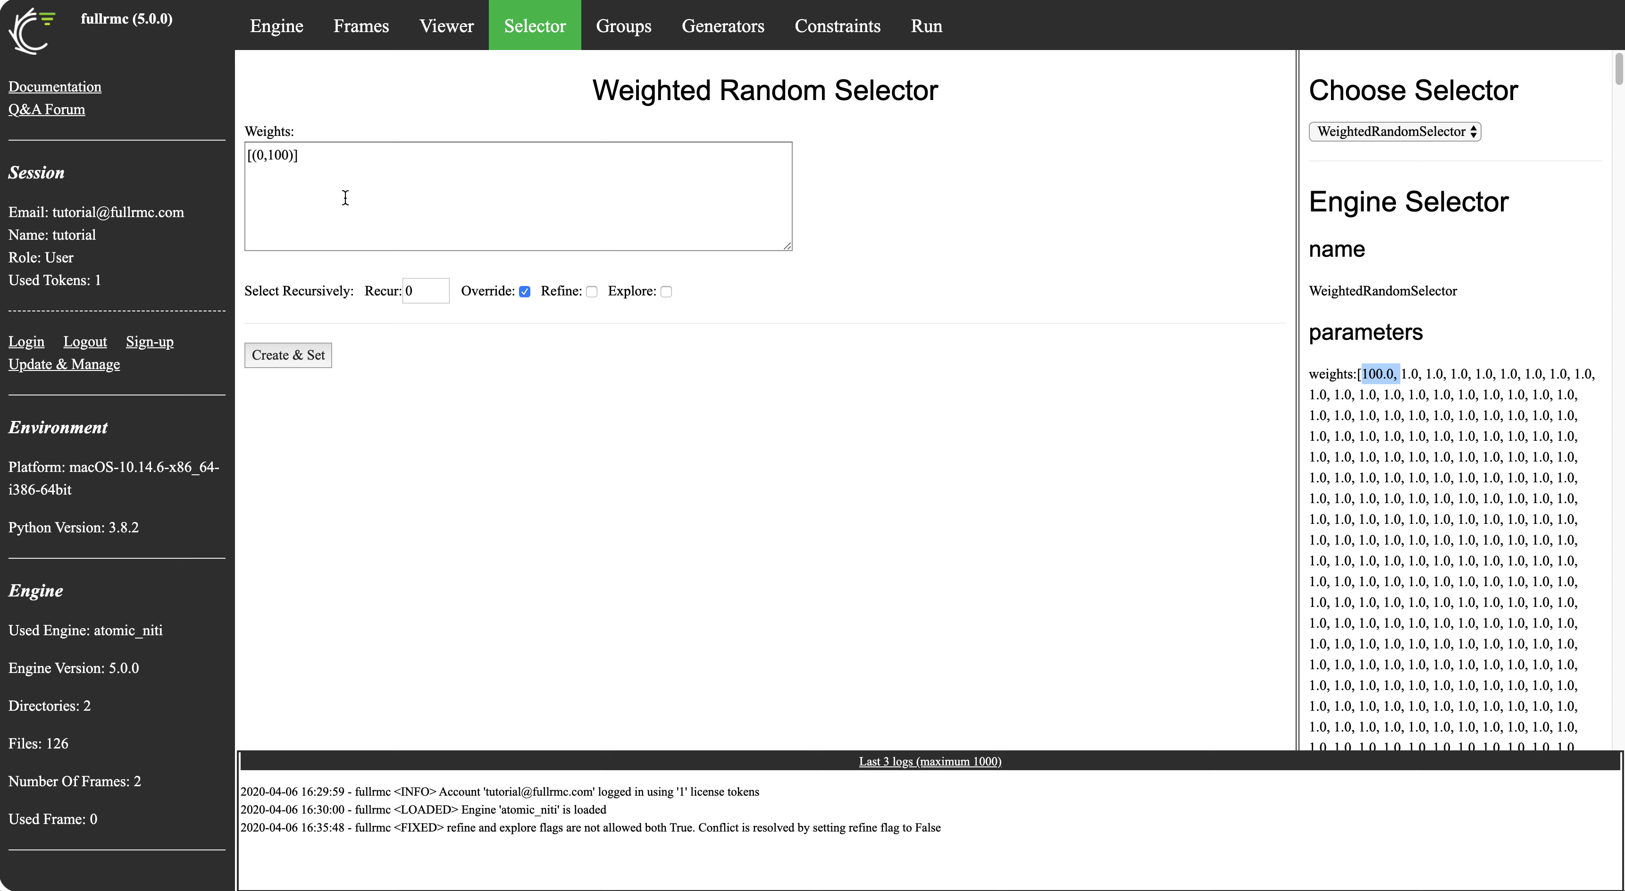
Add the tuple (4,50) to the Weights list after (0,100) and create and set the weighted random selector
{"action": "left_click", "coordinate": [294, 155]}
{"action": "type", "text": ", ()"}
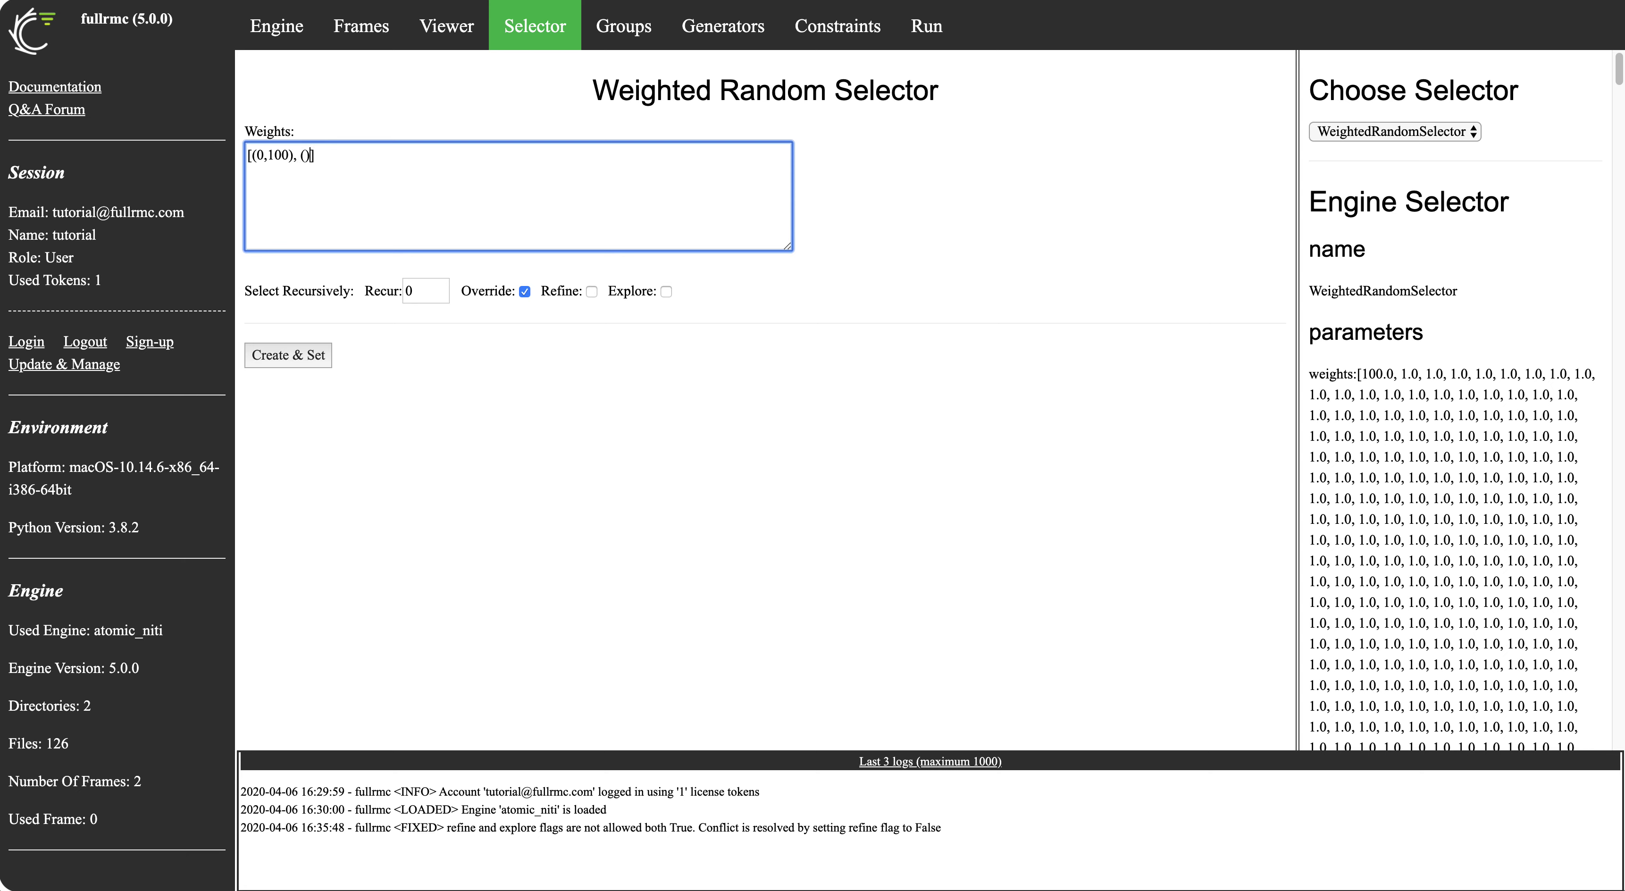
{"action": "type", "text": "4,50"}
{"action": "left_click", "coordinate": [305, 356]}
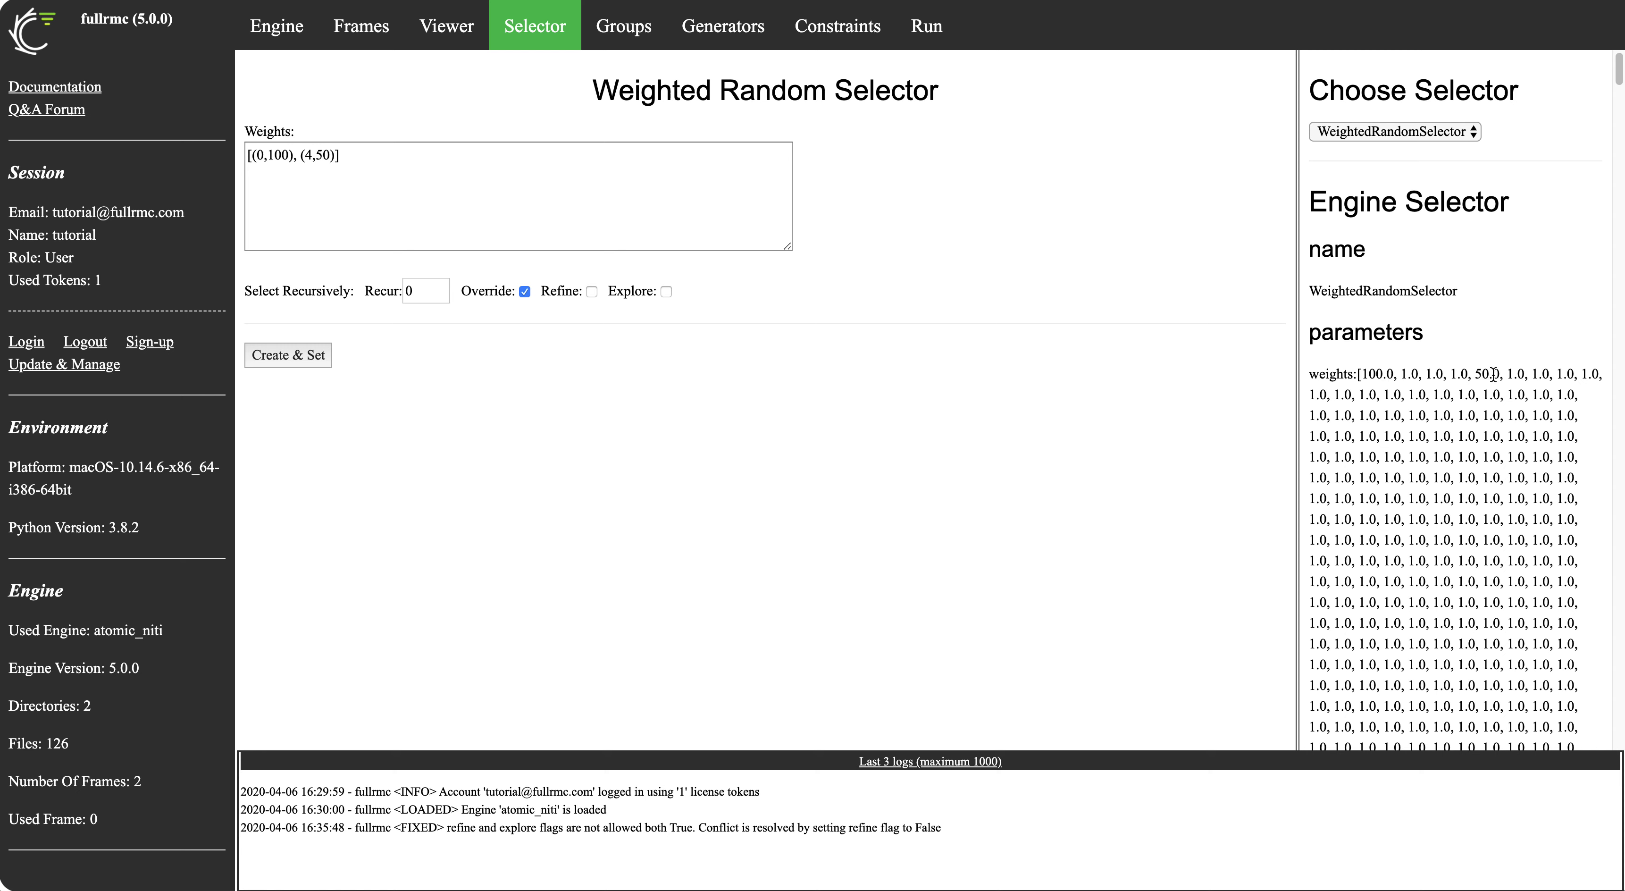
{"action": "left_click_drag", "start_coordinate": [1366, 374], "coordinate": [1396, 373]}
{"action": "left_click_drag", "start_coordinate": [242, 290], "coordinate": [682, 283]}
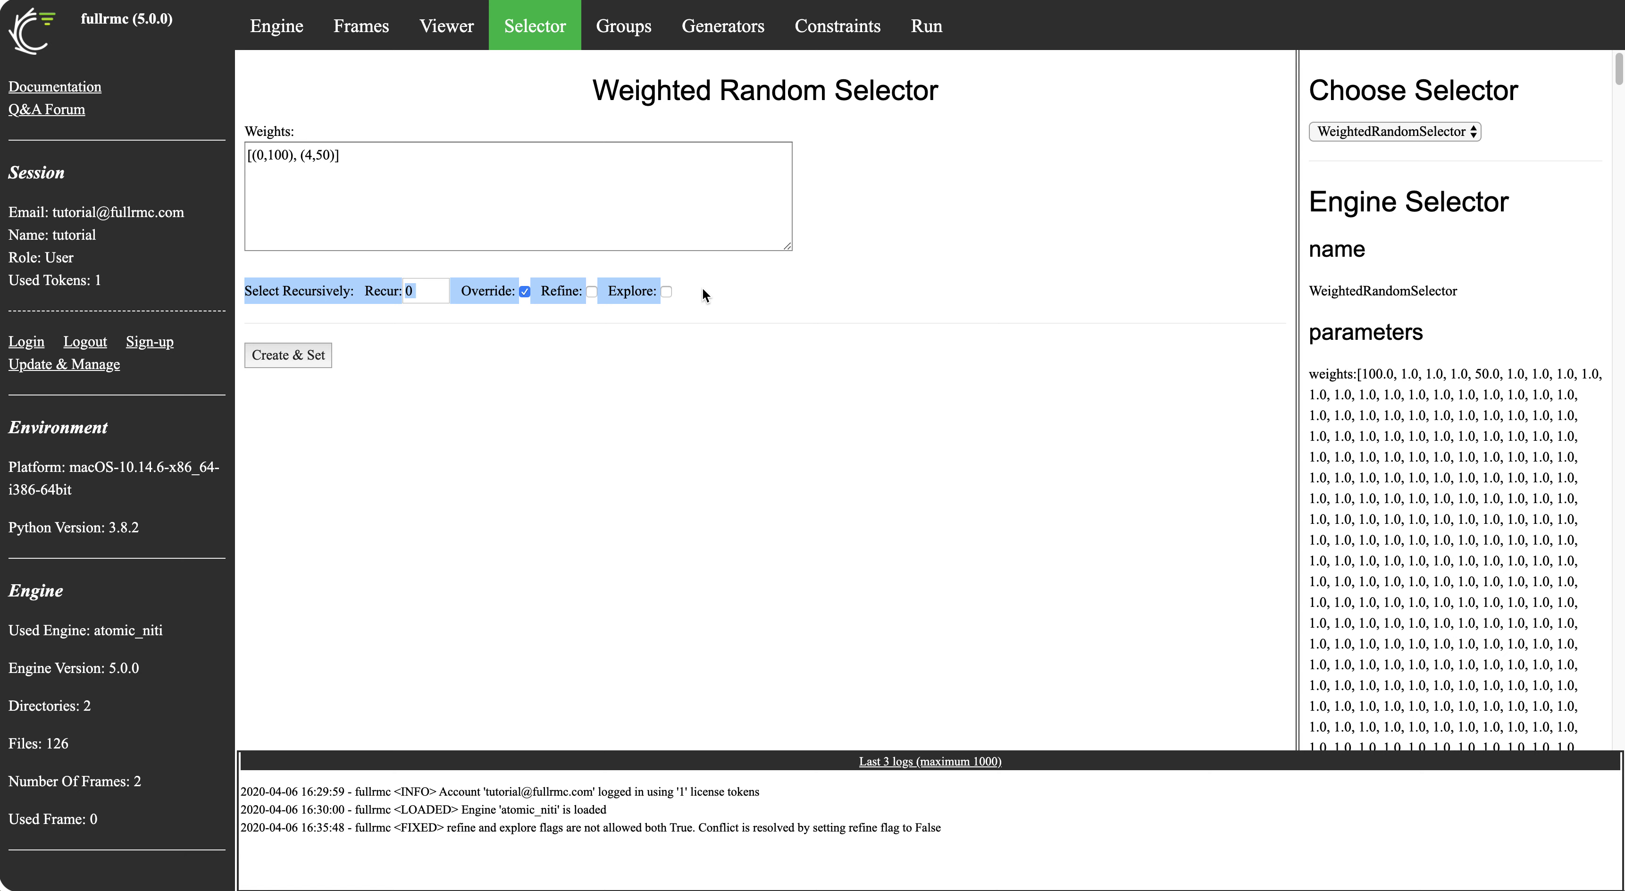
Choose SmartRandomSelector, review its bias and unbias factors, and create and set it with Weights left at None
{"action": "left_click", "coordinate": [702, 288]}
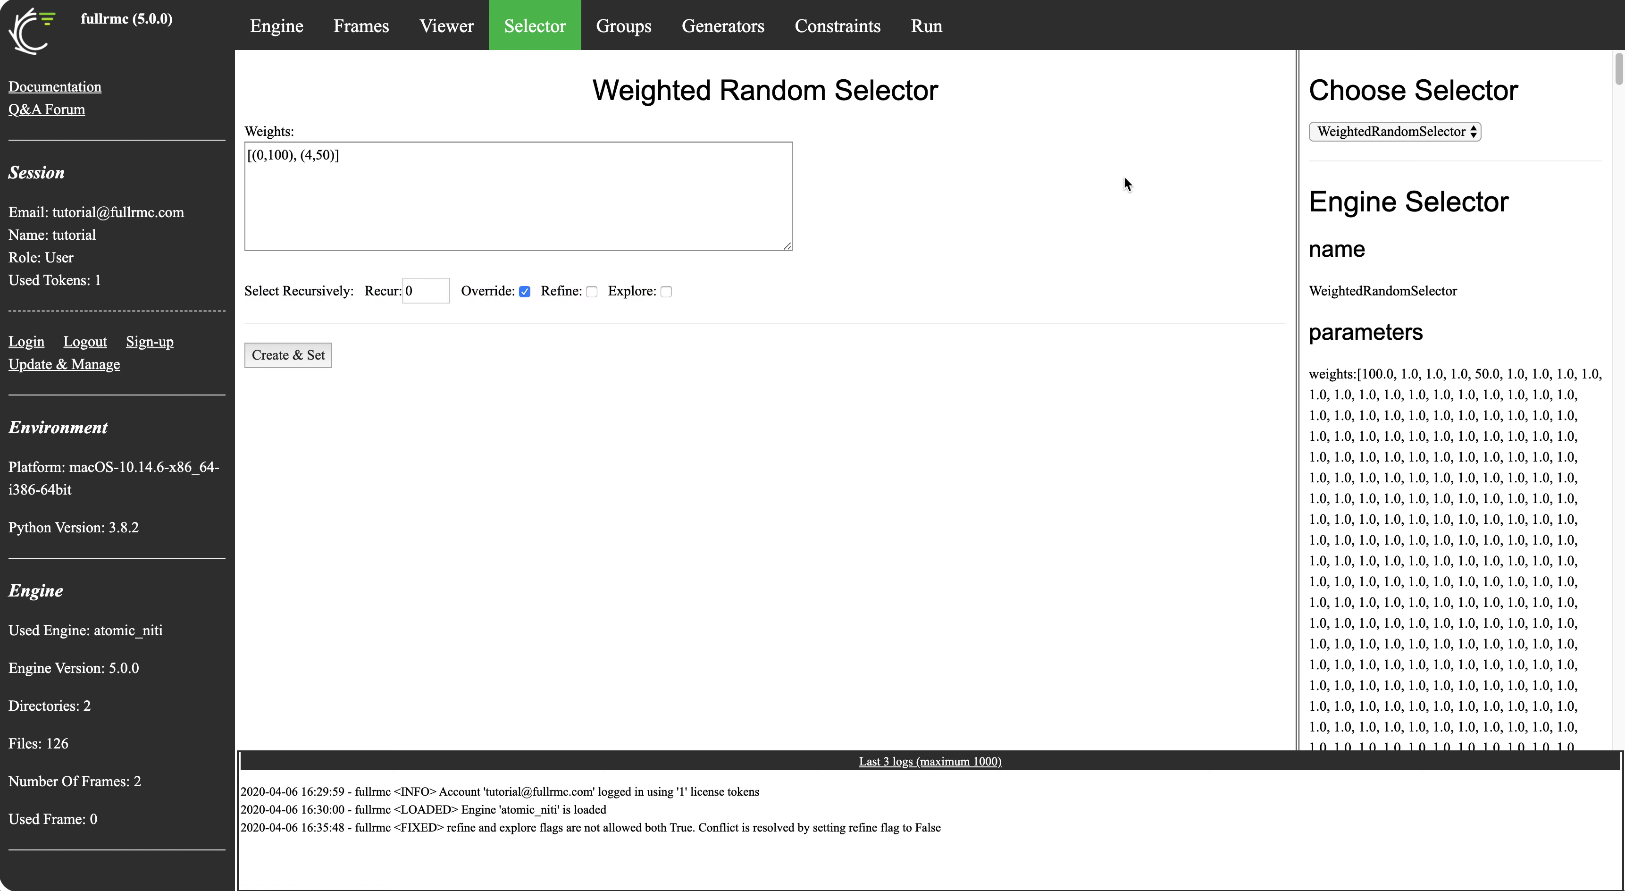
{"action": "left_click", "coordinate": [1415, 131]}
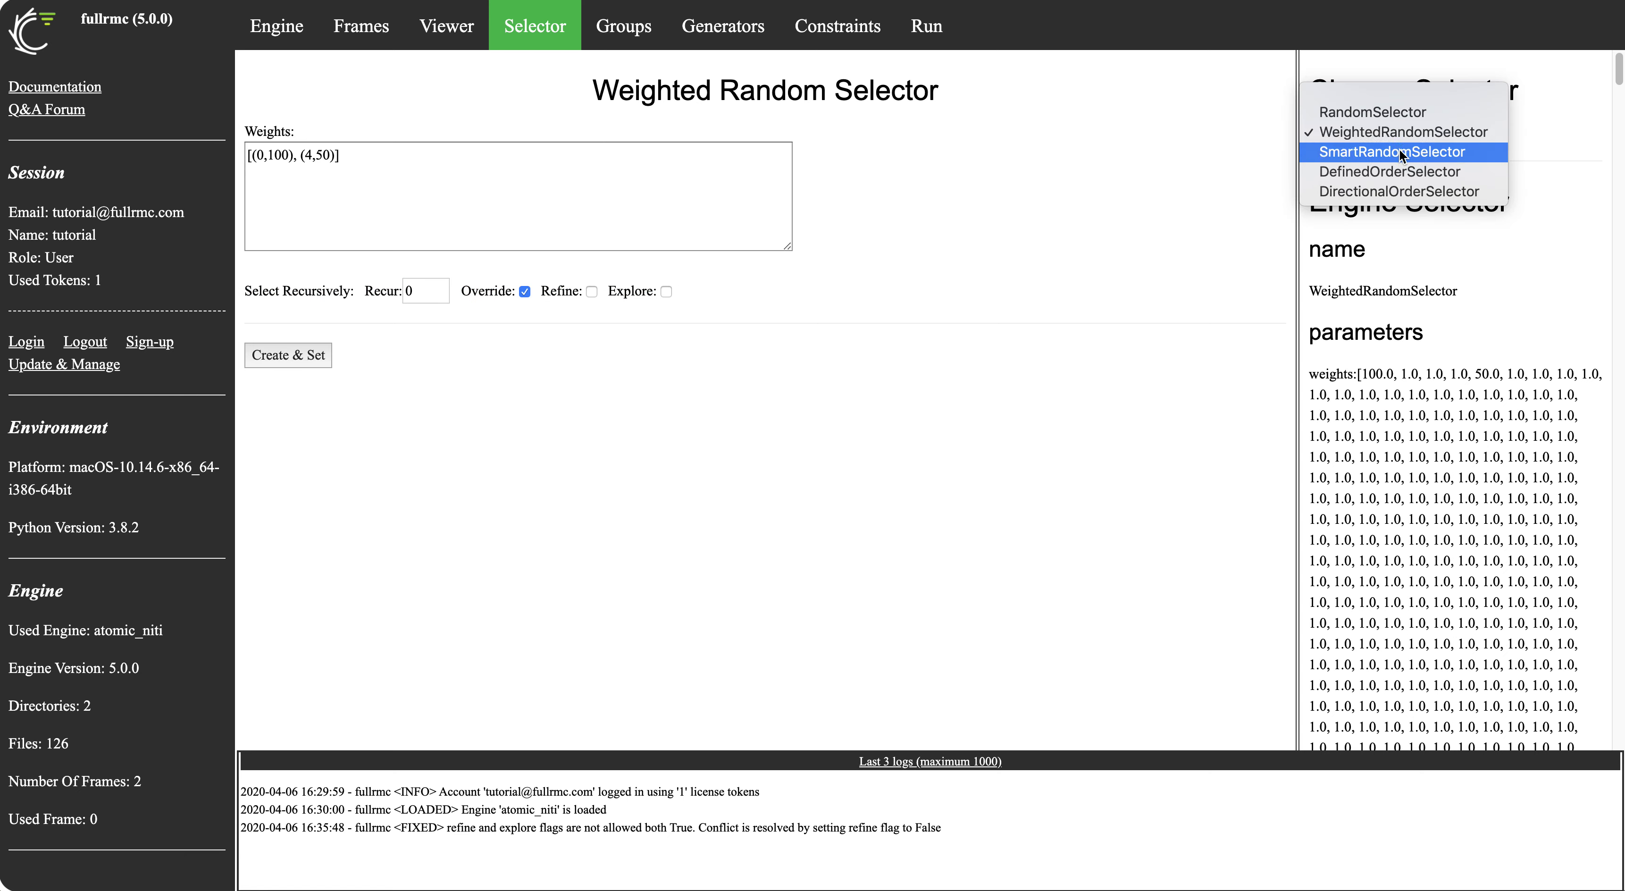
{"action": "left_click", "coordinate": [1399, 153]}
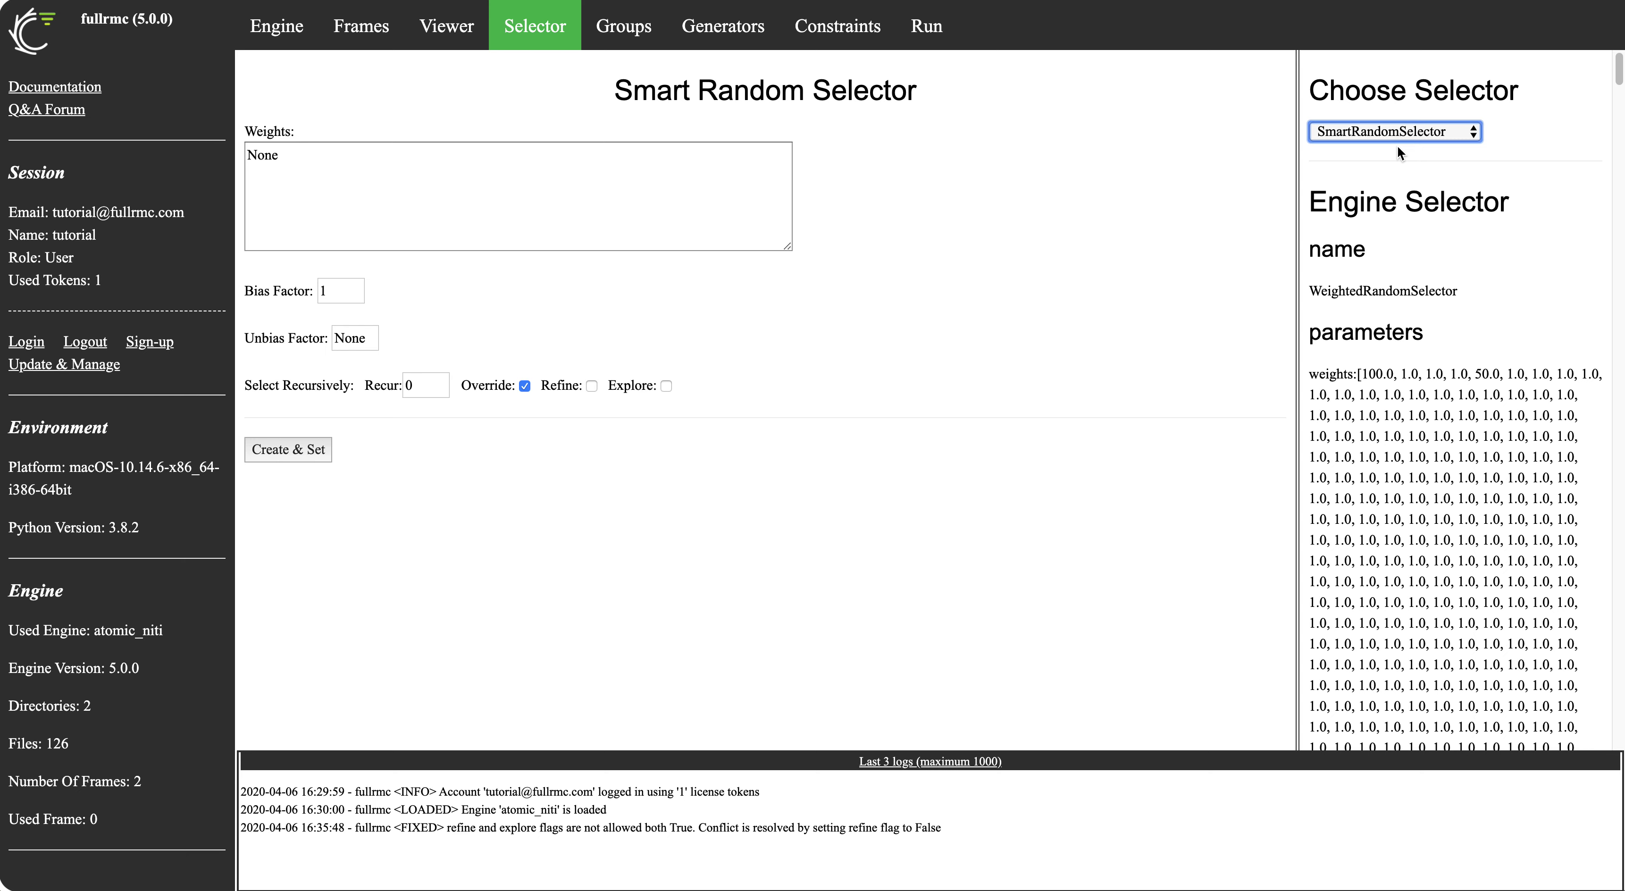
{"action": "left_click", "coordinate": [433, 293]}
{"action": "left_click_drag", "start_coordinate": [245, 290], "coordinate": [305, 292]}
{"action": "left_click_drag", "start_coordinate": [246, 335], "coordinate": [340, 327]}
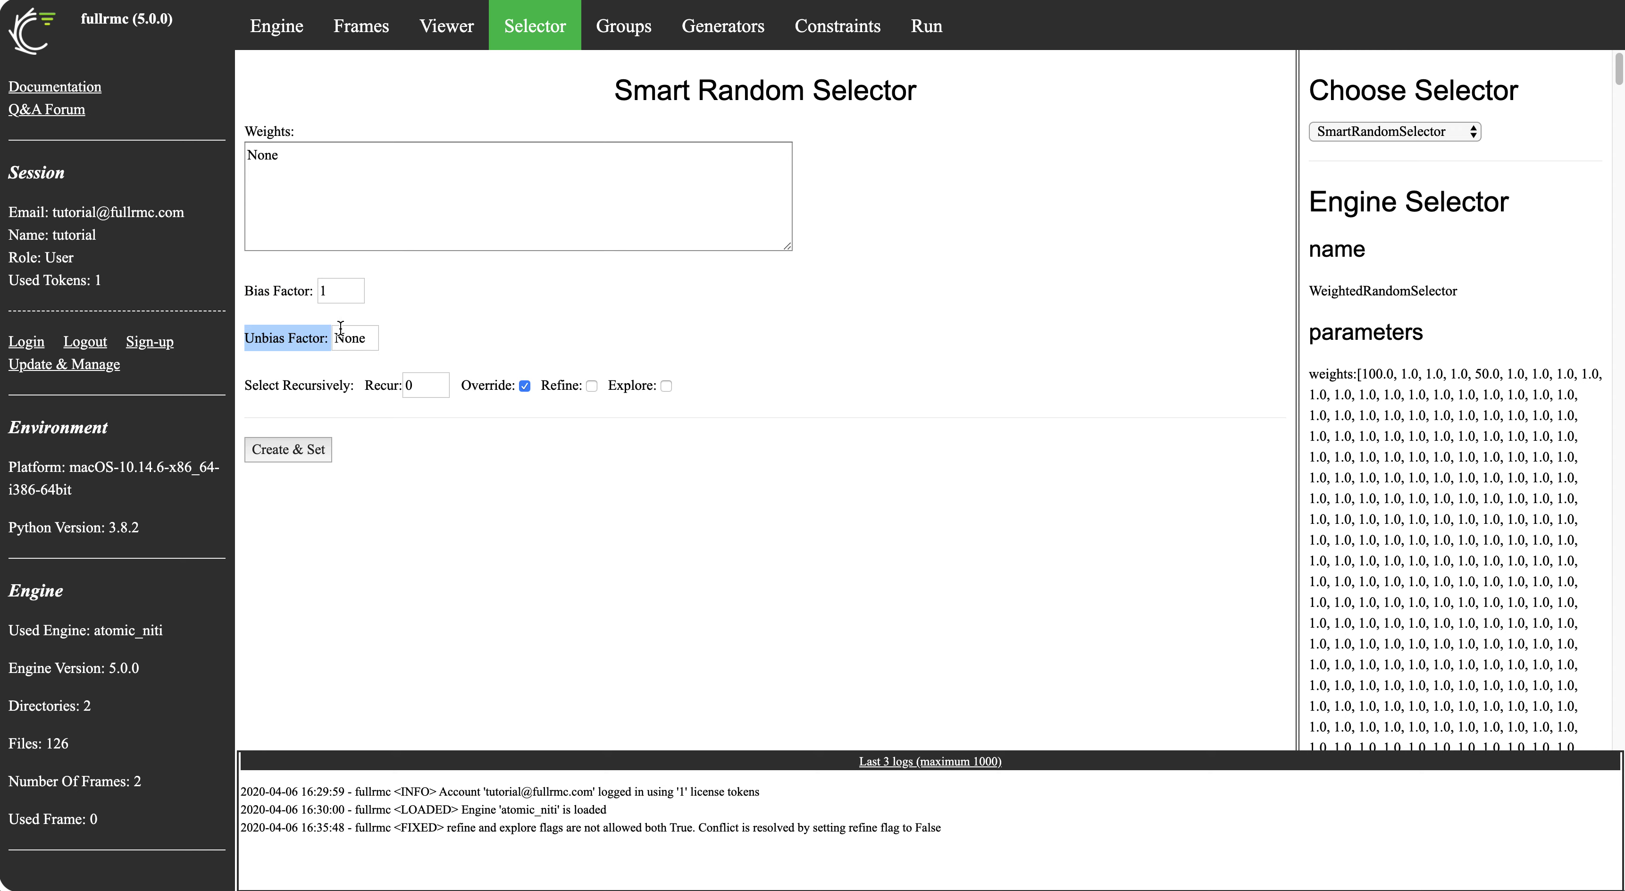
{"action": "mouse_move", "coordinate": [340, 327]}
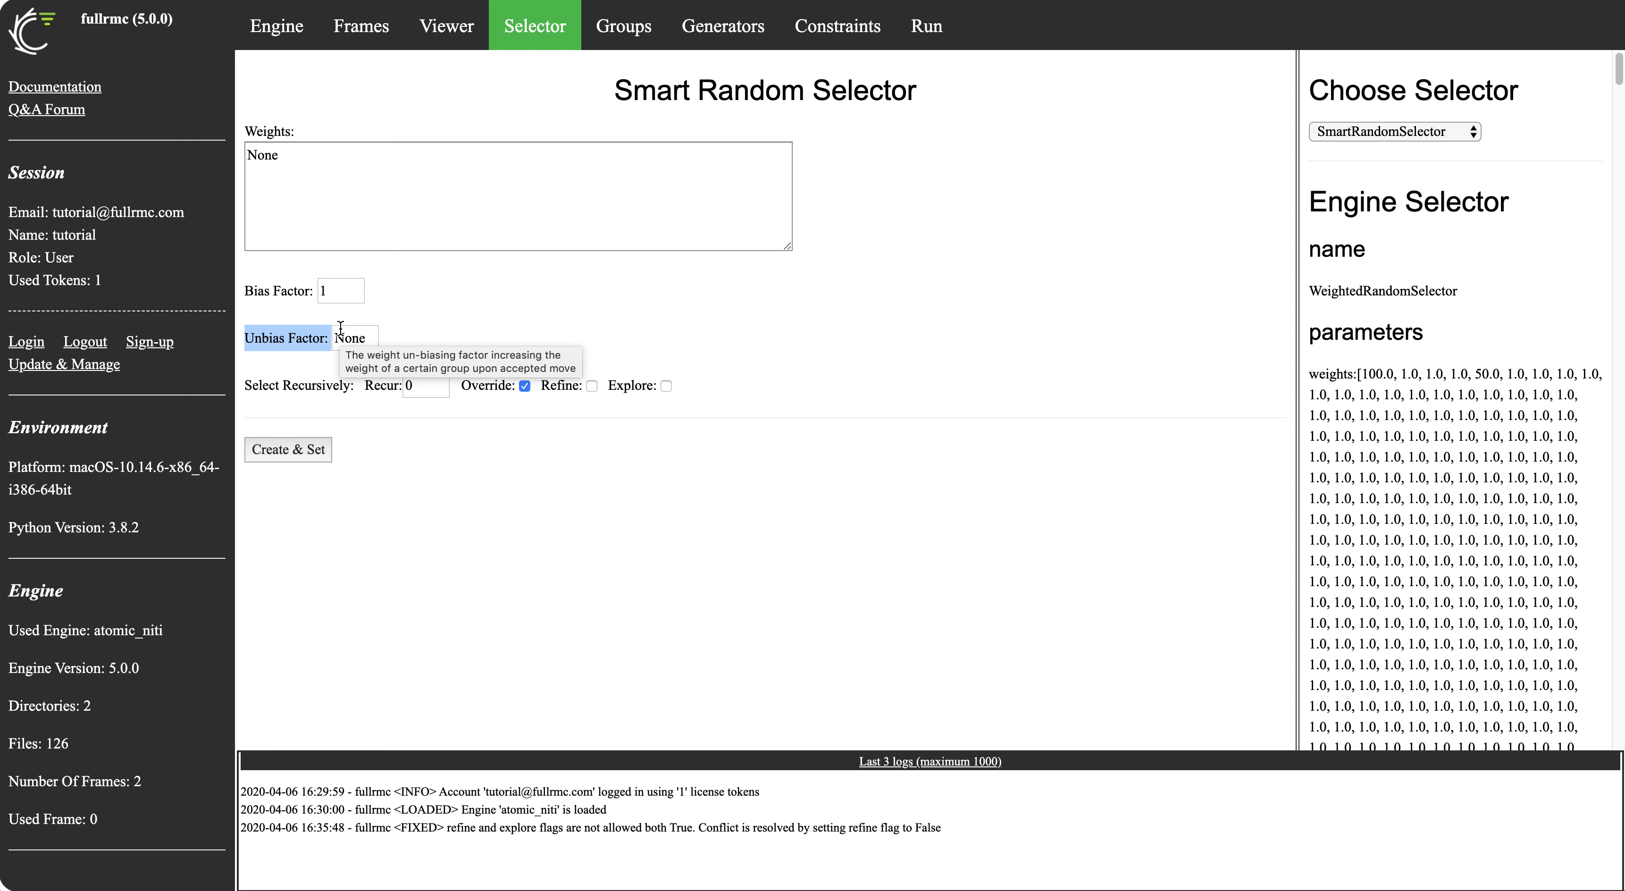
{"action": "left_click", "coordinate": [485, 303]}
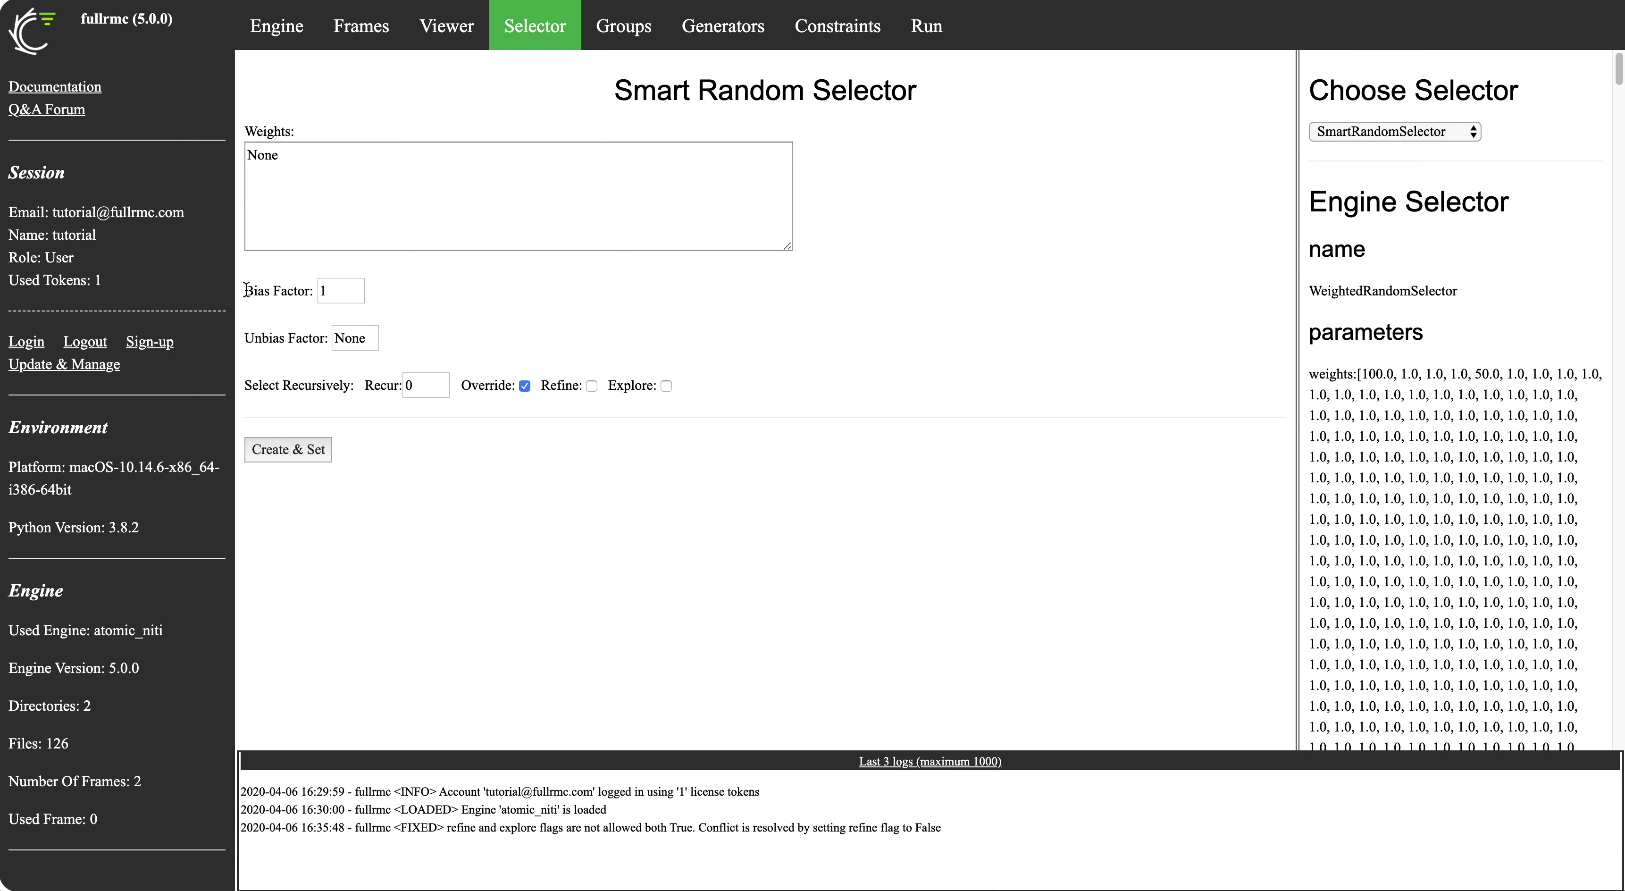
{"action": "left_click", "coordinate": [292, 160]}
{"action": "left_click_drag", "start_coordinate": [292, 160], "coordinate": [247, 157]}
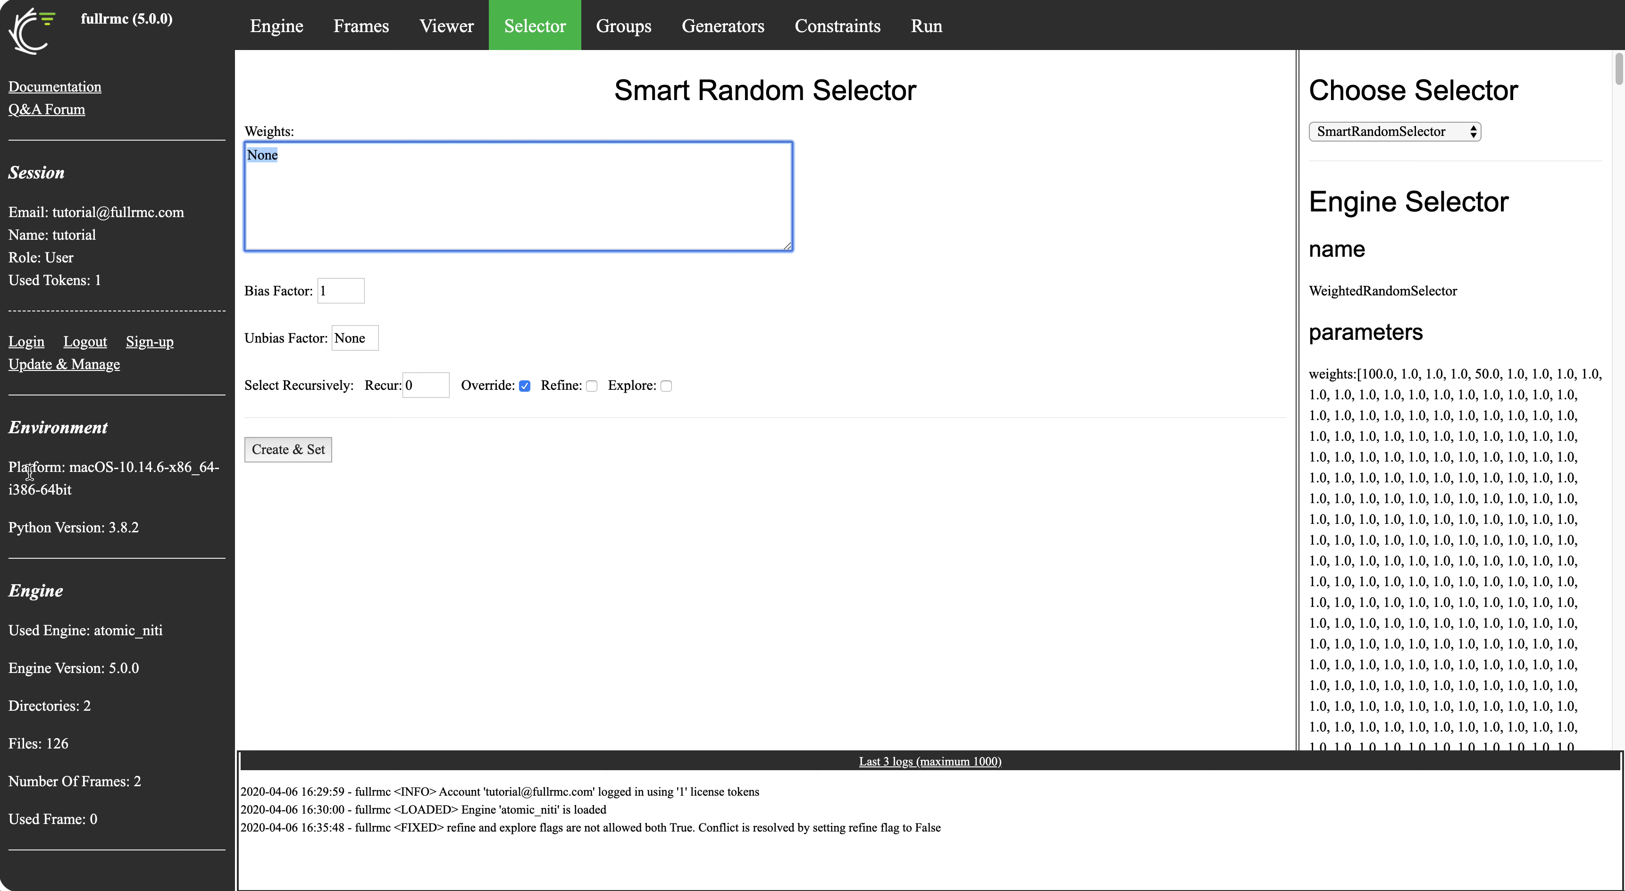
{"action": "left_click", "coordinate": [311, 450]}
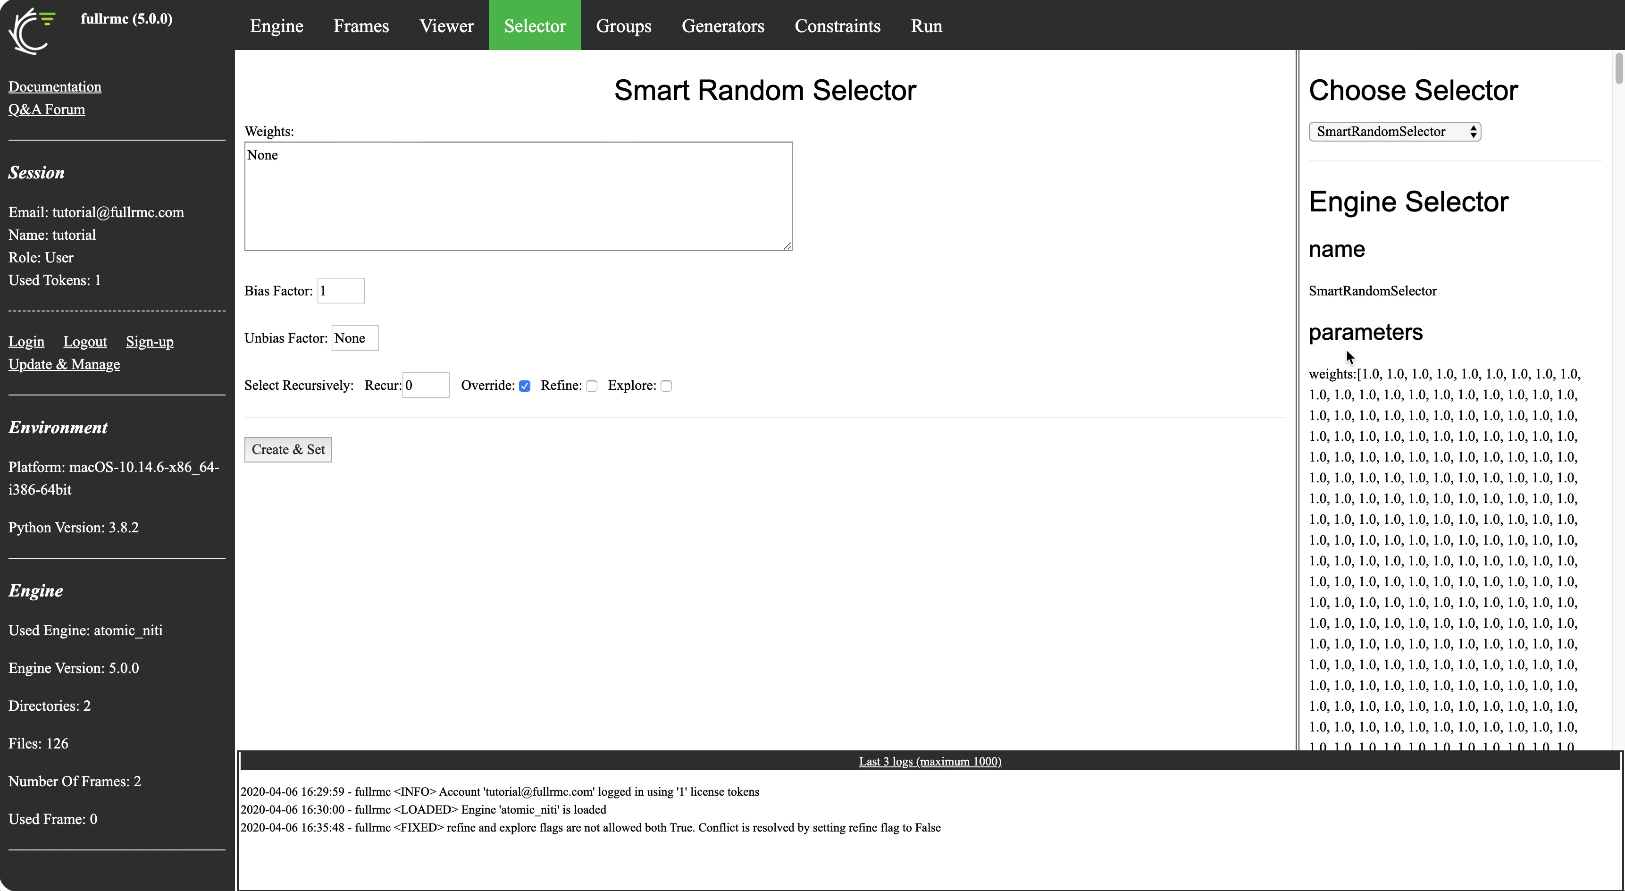
{"action": "left_click_drag", "start_coordinate": [1310, 373], "coordinate": [1354, 416]}
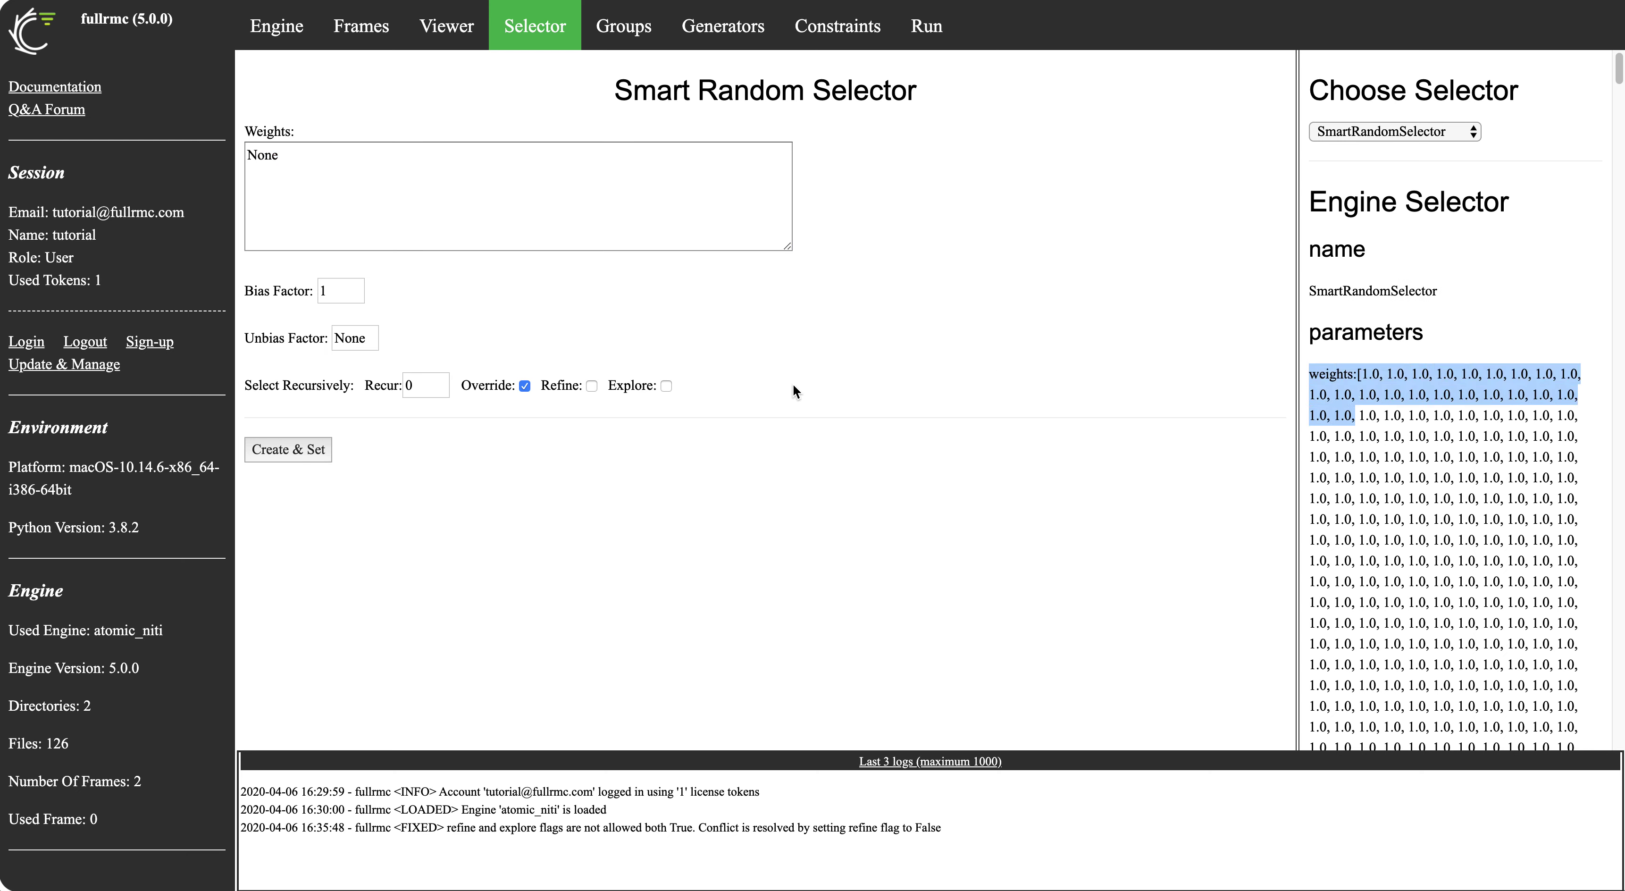
Replace the Weights entry with [(10,5),(11,7)] and create and set the smart random selector
{"action": "double_click", "coordinate": [268, 159]}
{"action": "key", "text": "BackSpace"}
{"action": "type", "text": "[]"}
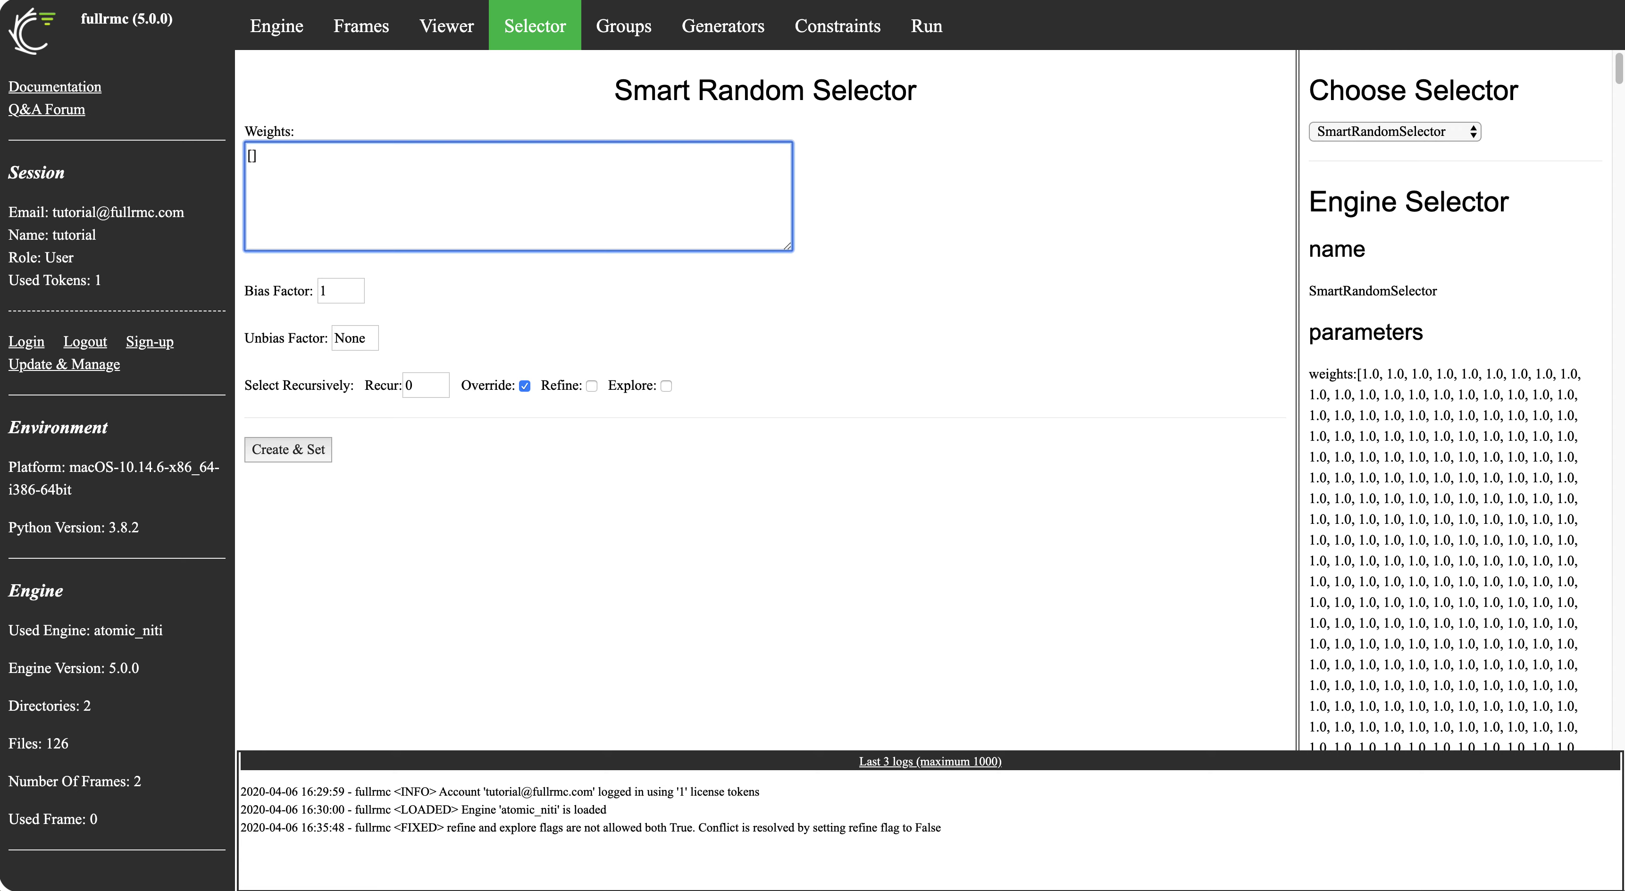
{"action": "type", "text": "()"}
{"action": "type", "text": "10,5"}
{"action": "key", "text": "Right"}
{"action": "type", "text": ",(11)"}
{"action": "key", "text": "Left"}
{"action": "type", "text": ",7"}
{"action": "left_click", "coordinate": [284, 447]}
{"action": "left_click_drag", "start_coordinate": [1329, 395], "coordinate": [1380, 386]}
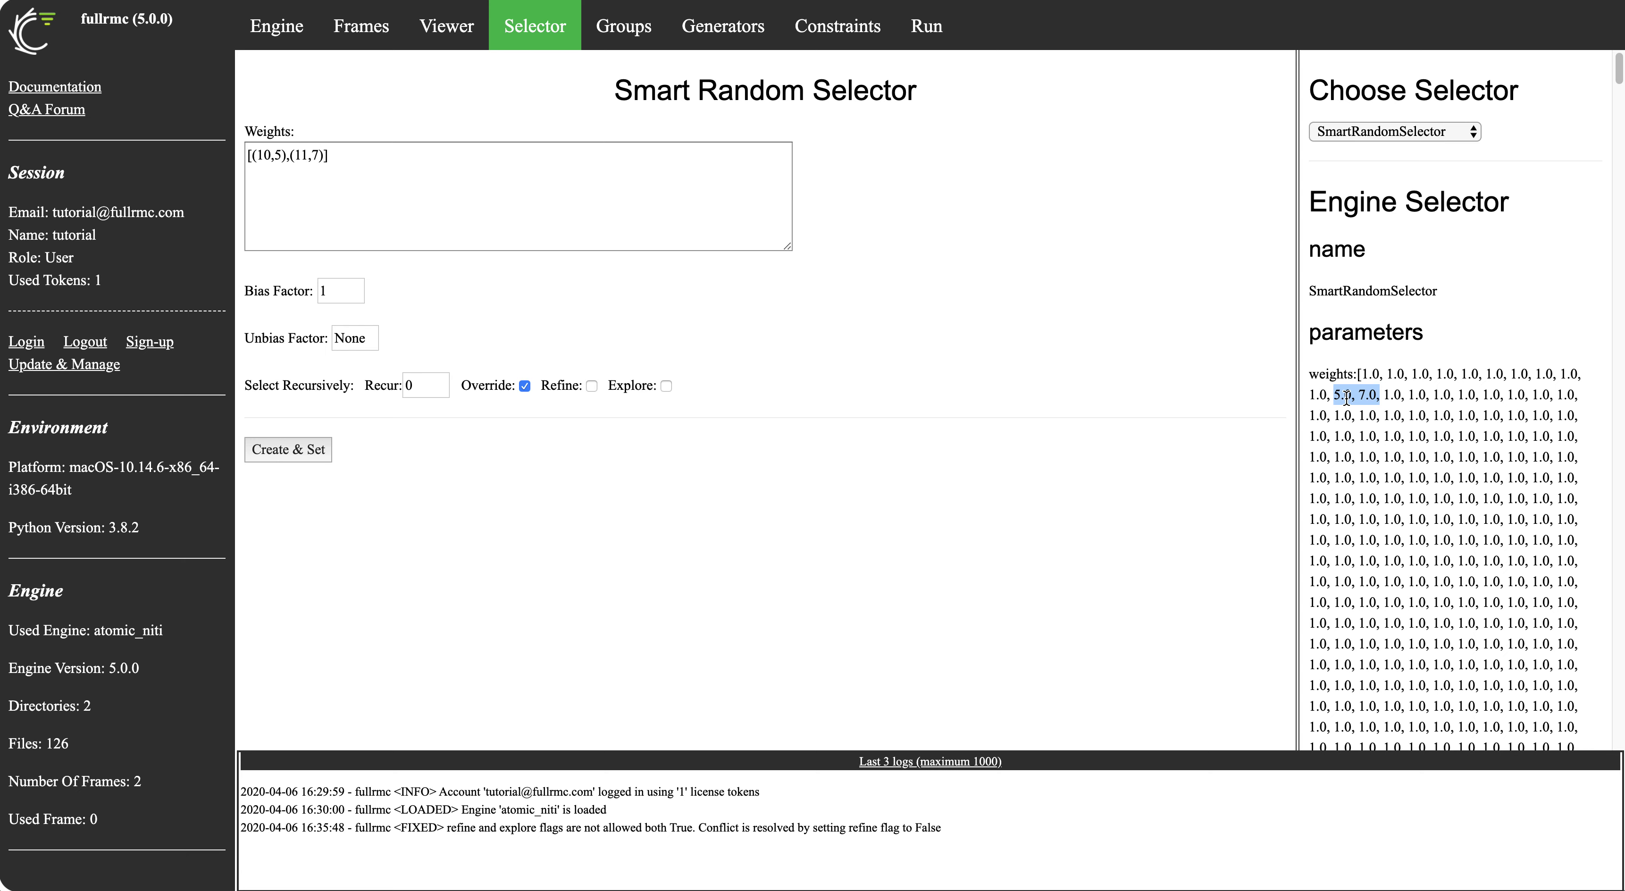
Set the smart random selector's Recur value to 10 and create and set it on the engine
{"action": "left_click", "coordinate": [1368, 133]}
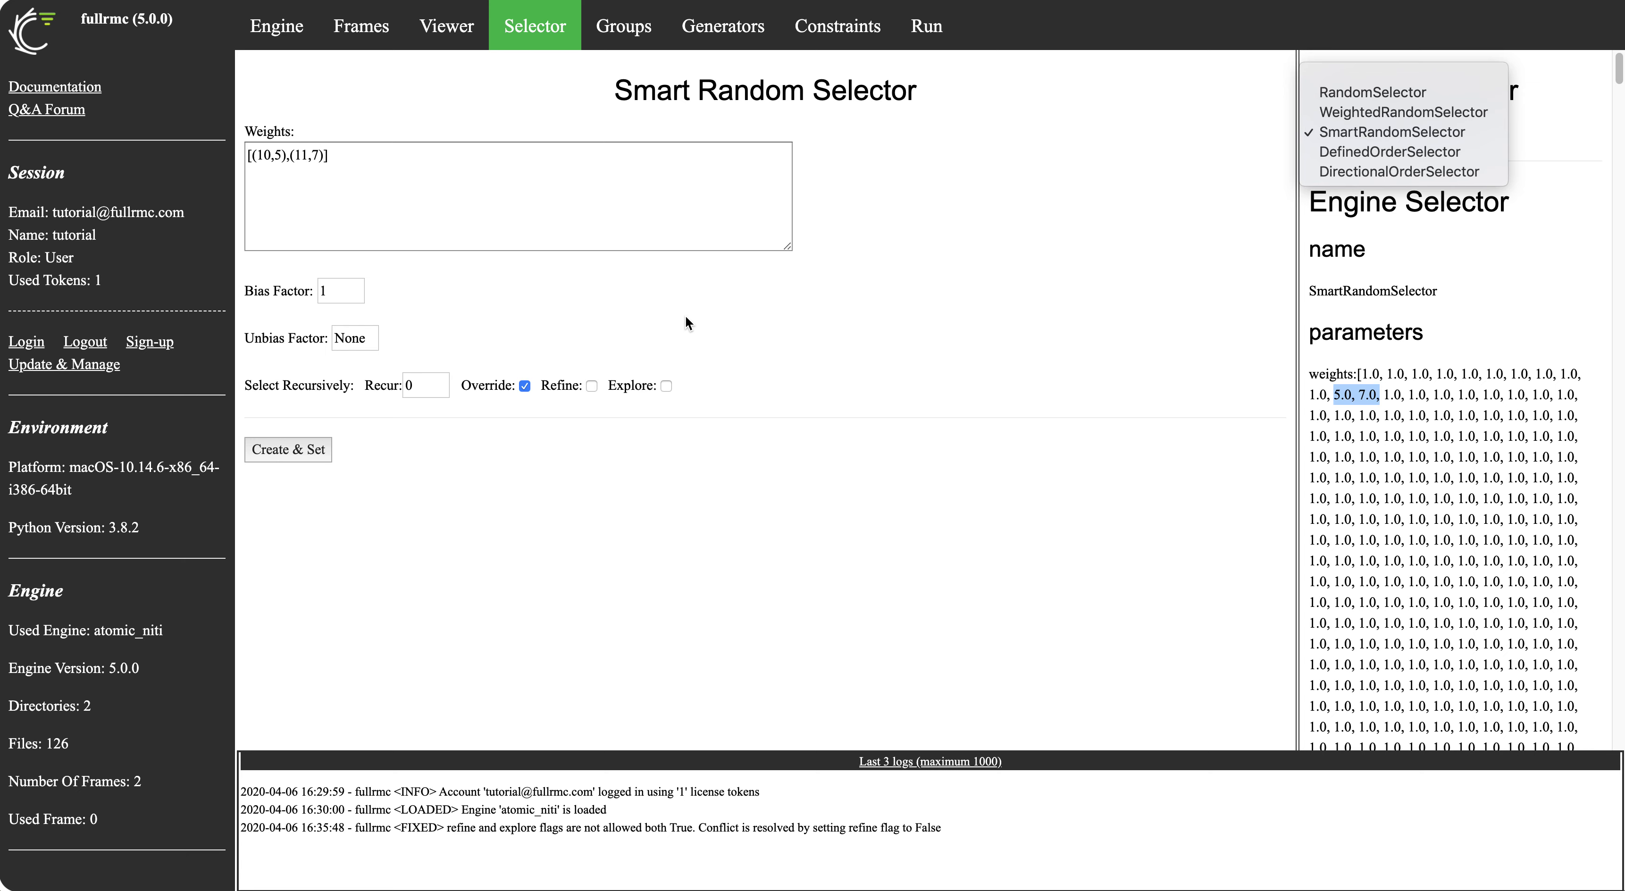
{"action": "left_click", "coordinate": [426, 434]}
{"action": "left_click", "coordinate": [407, 385]}
{"action": "type", "text": "1"}
{"action": "left_click", "coordinate": [312, 451]}
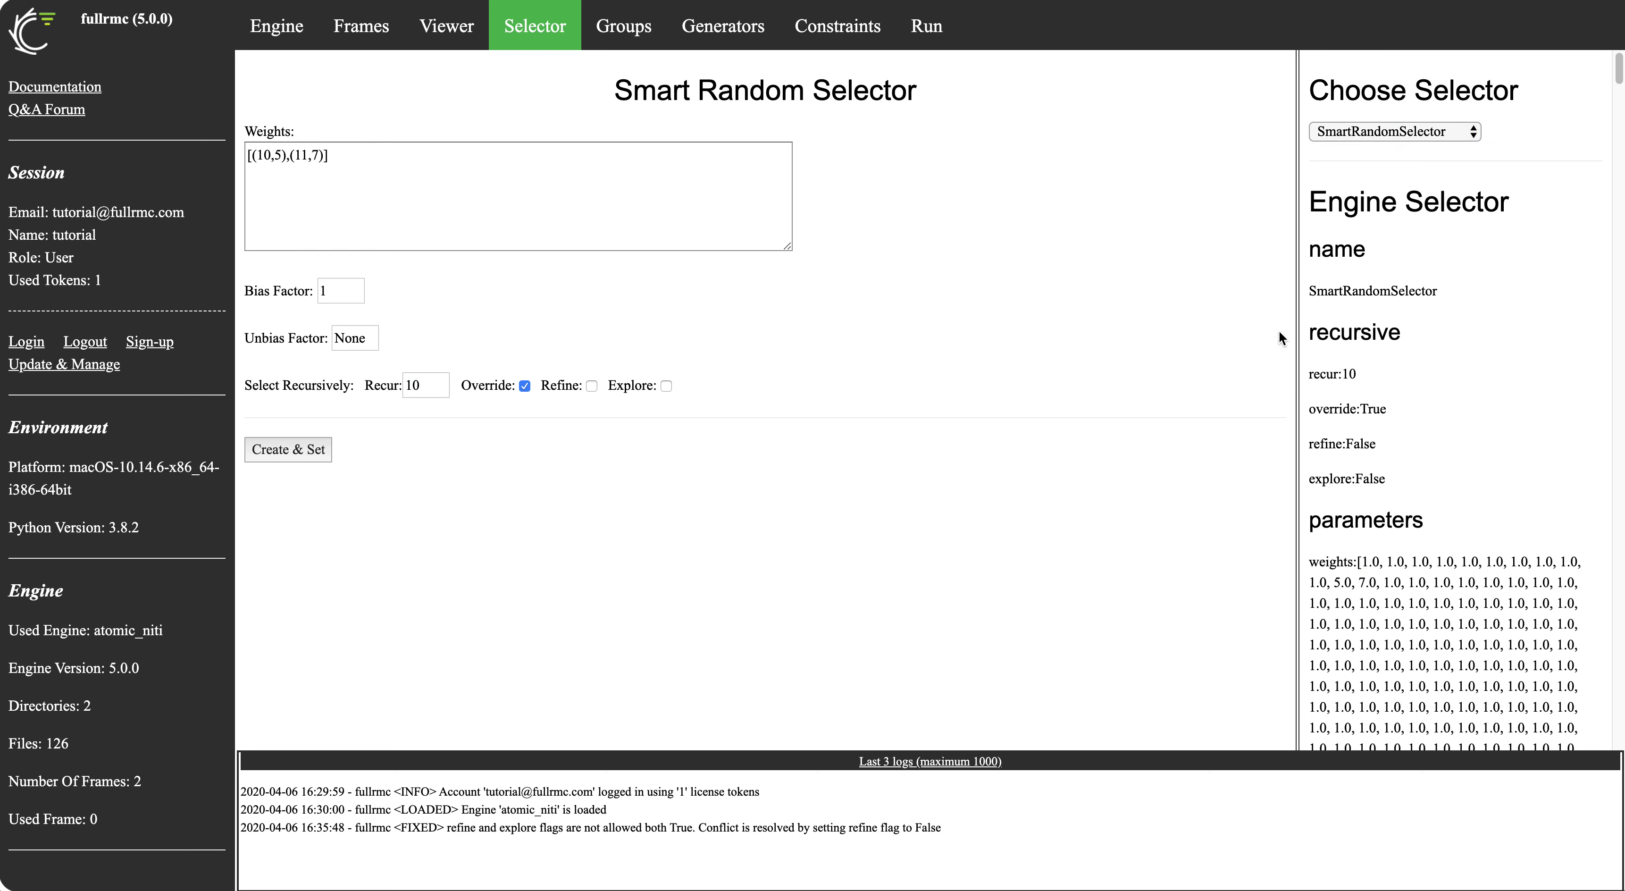
Choose DefinedOrderSelector, replace its Order entry with [10,11] and create and set it on the engine
{"action": "left_click", "coordinate": [1449, 135]}
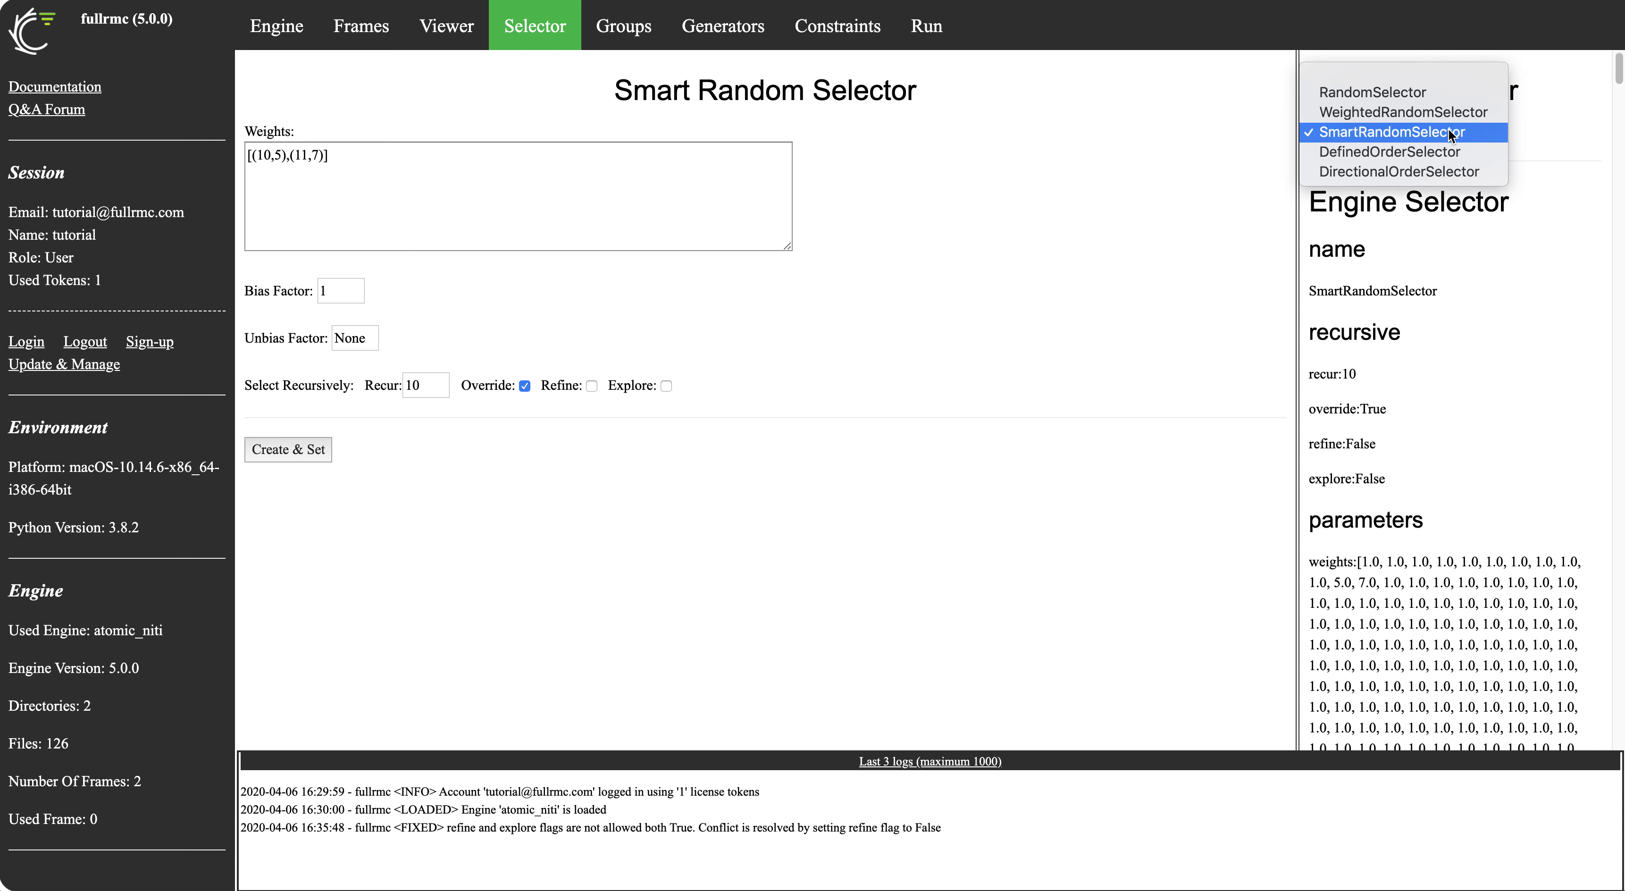
{"action": "left_click", "coordinate": [1416, 152]}
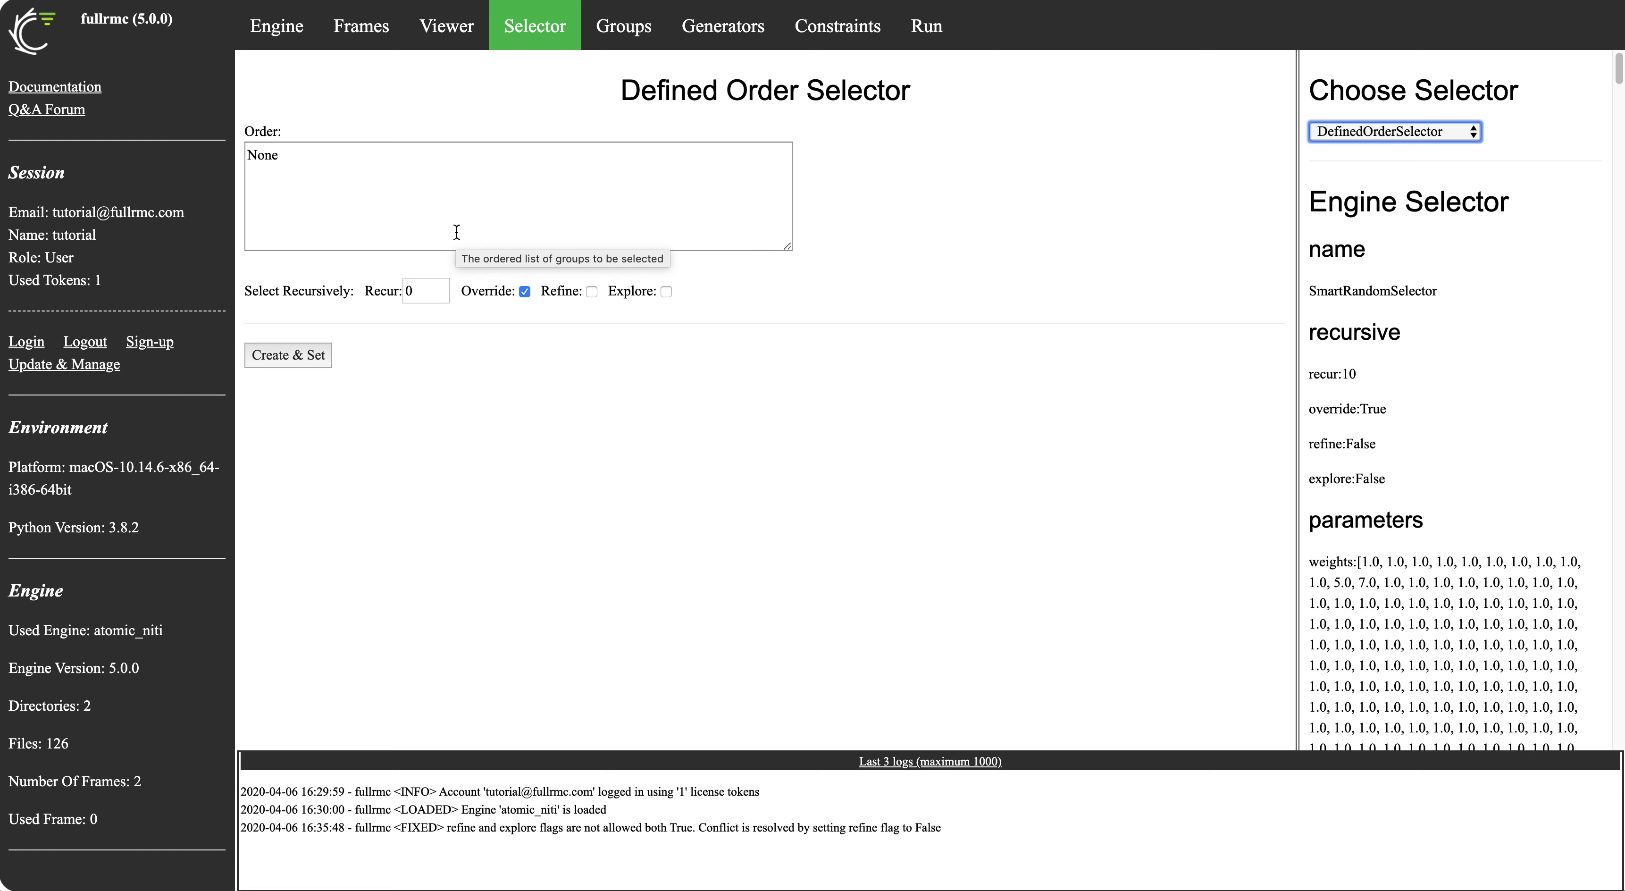
{"action": "left_click", "coordinate": [304, 162]}
{"action": "key", "text": "BackSpace"}
{"action": "key", "text": "BackSpace"}
{"action": "key", "text": "BackSpace"}
{"action": "key", "text": "BackSpace"}
{"action": "type", "text": "[]"}
{"action": "type", "text": "10,"}
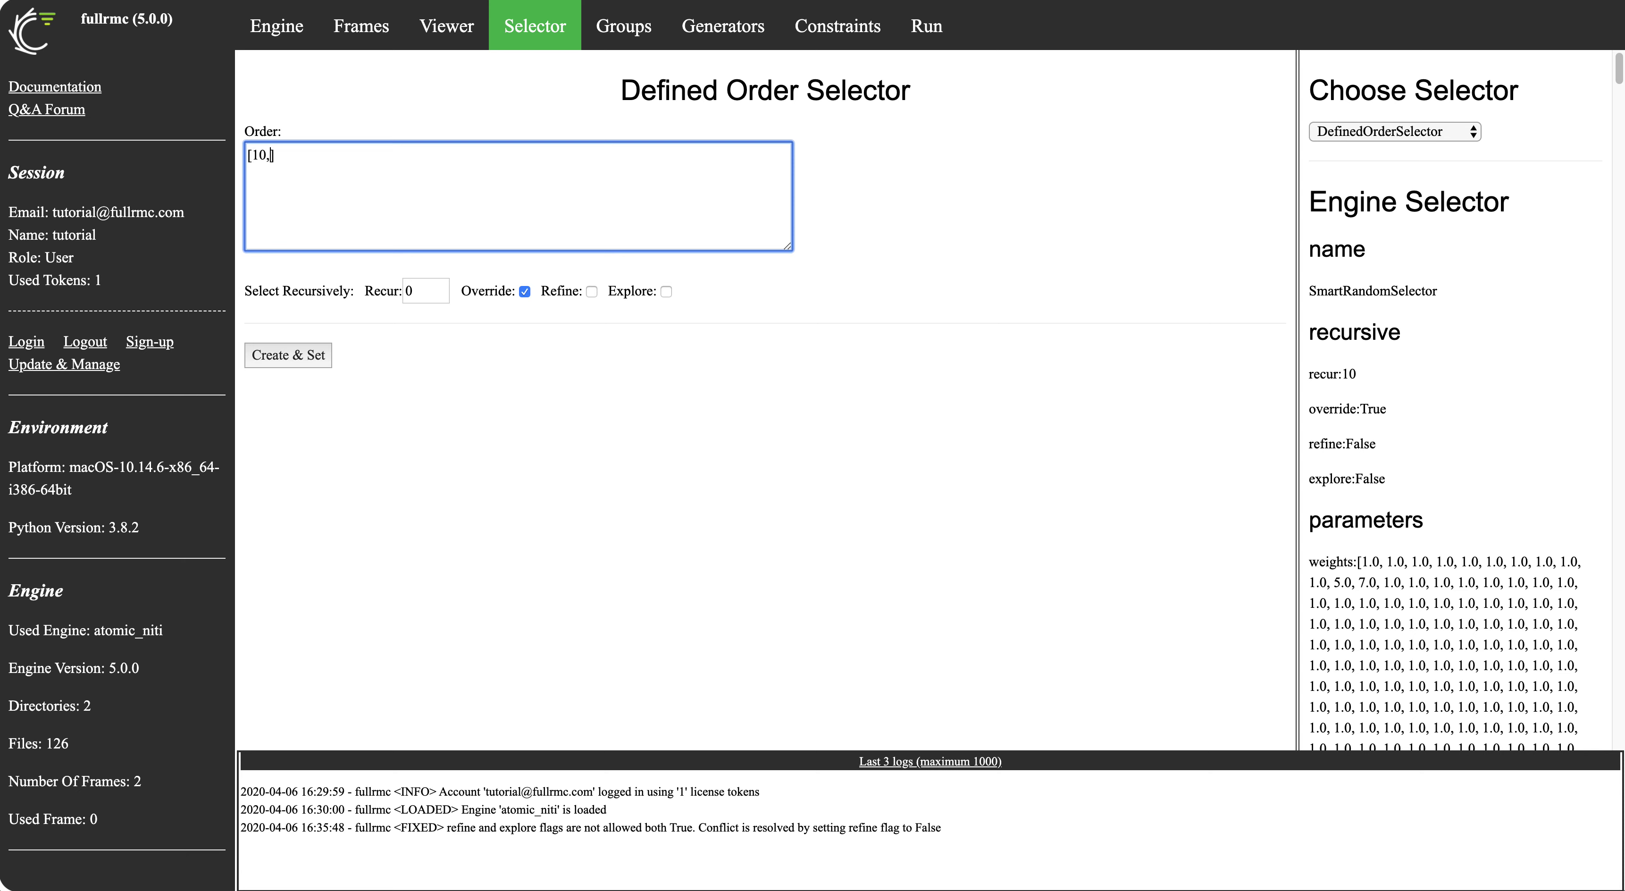
{"action": "type", "text": "11"}
{"action": "left_click", "coordinate": [296, 355]}
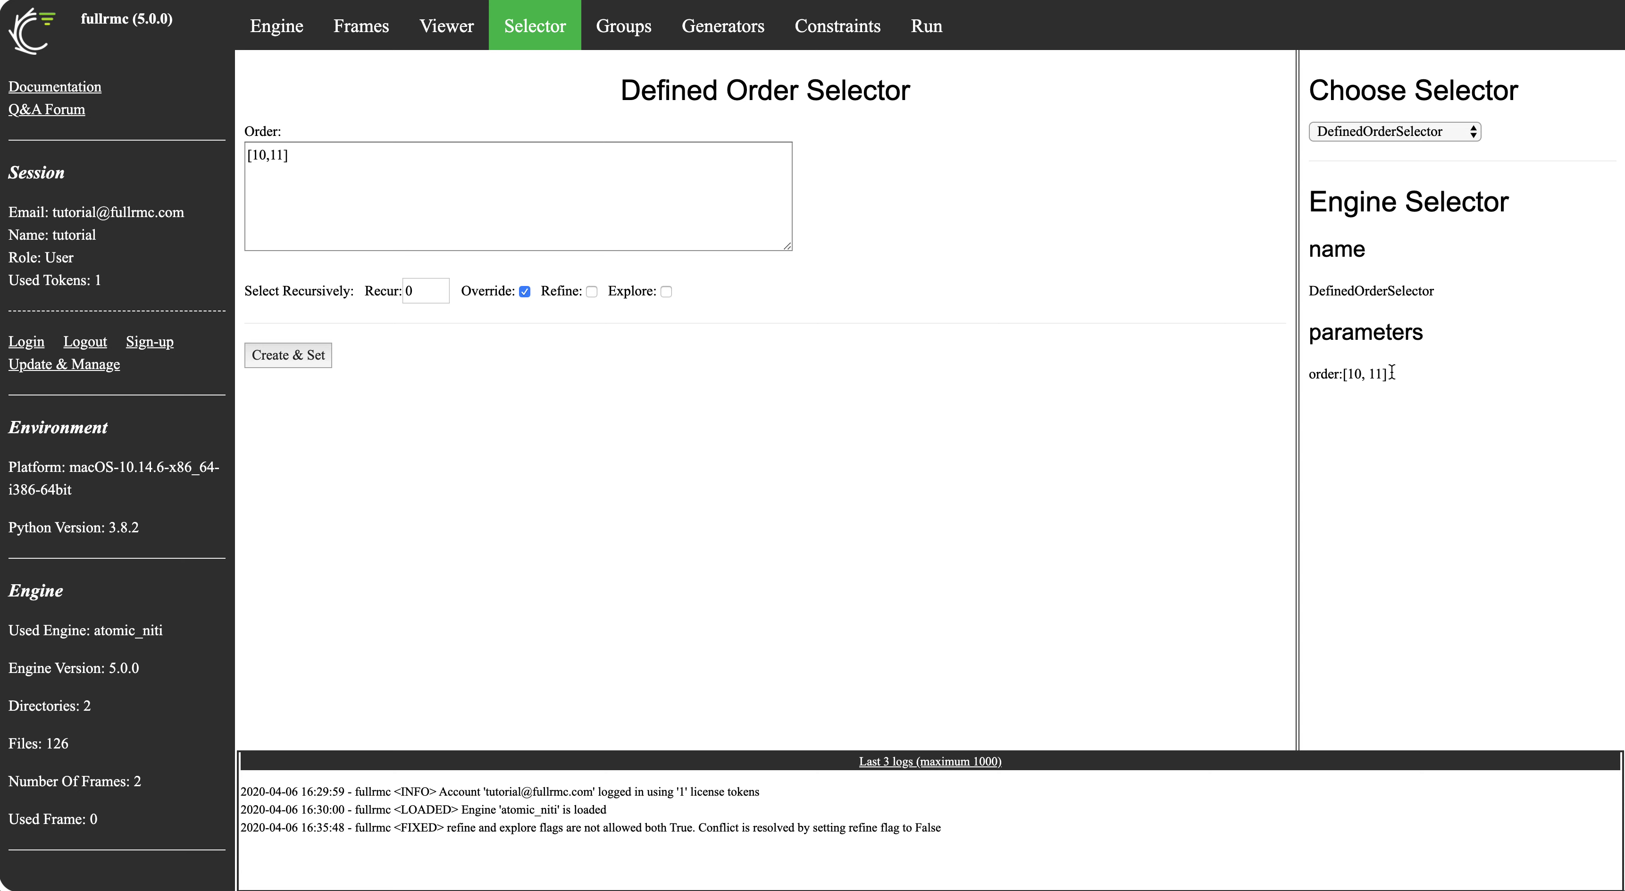
Add groups 100, 1, 0 and 110 to the end of the Order list and create and set the selector
{"action": "left_click", "coordinate": [288, 151]}
{"action": "type", "text": ", 100,"}
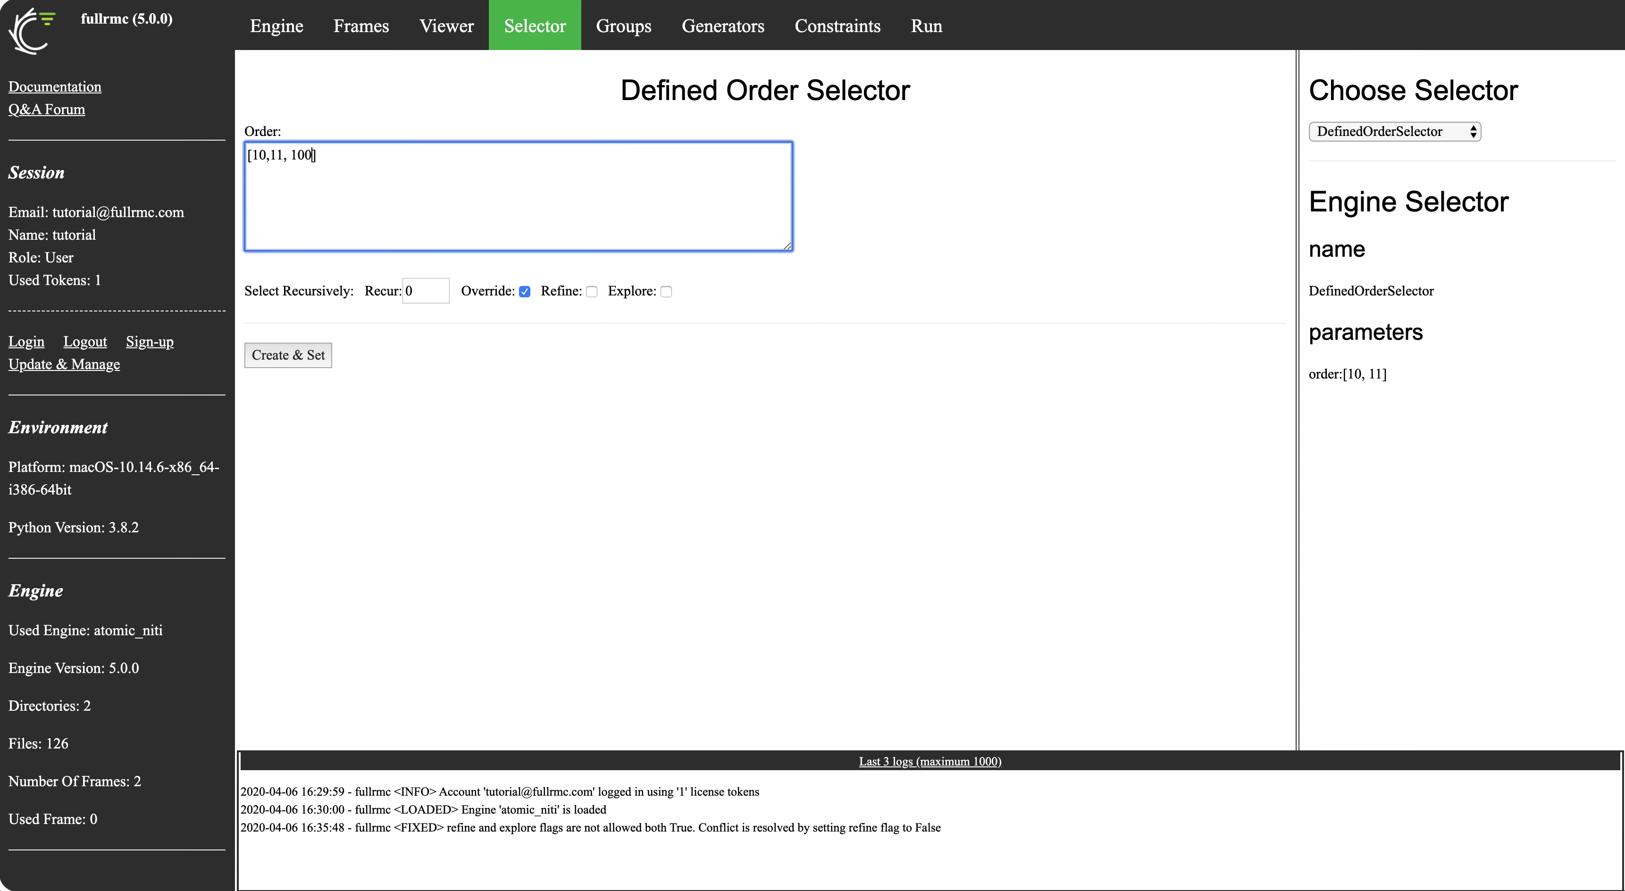
{"action": "type", "text": "1,0,110"}
{"action": "left_click", "coordinate": [287, 357]}
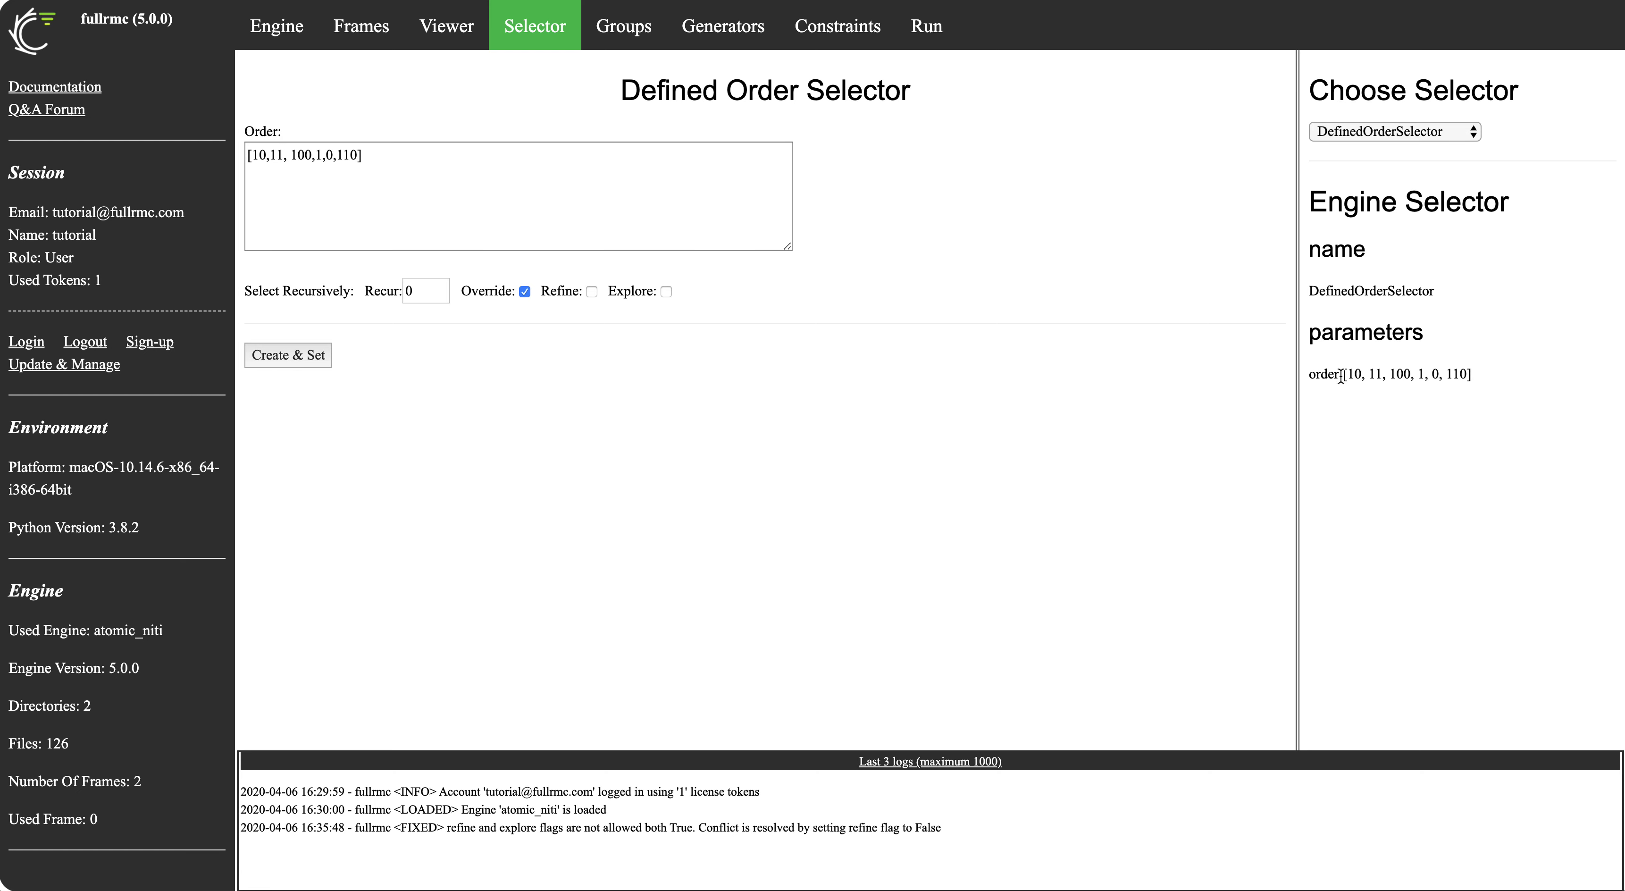
Append three more 0 entries to the Order list and create and set the defined order selector again
{"action": "left_click", "coordinate": [364, 150]}
{"action": "type", "text": ",0,0,0"}
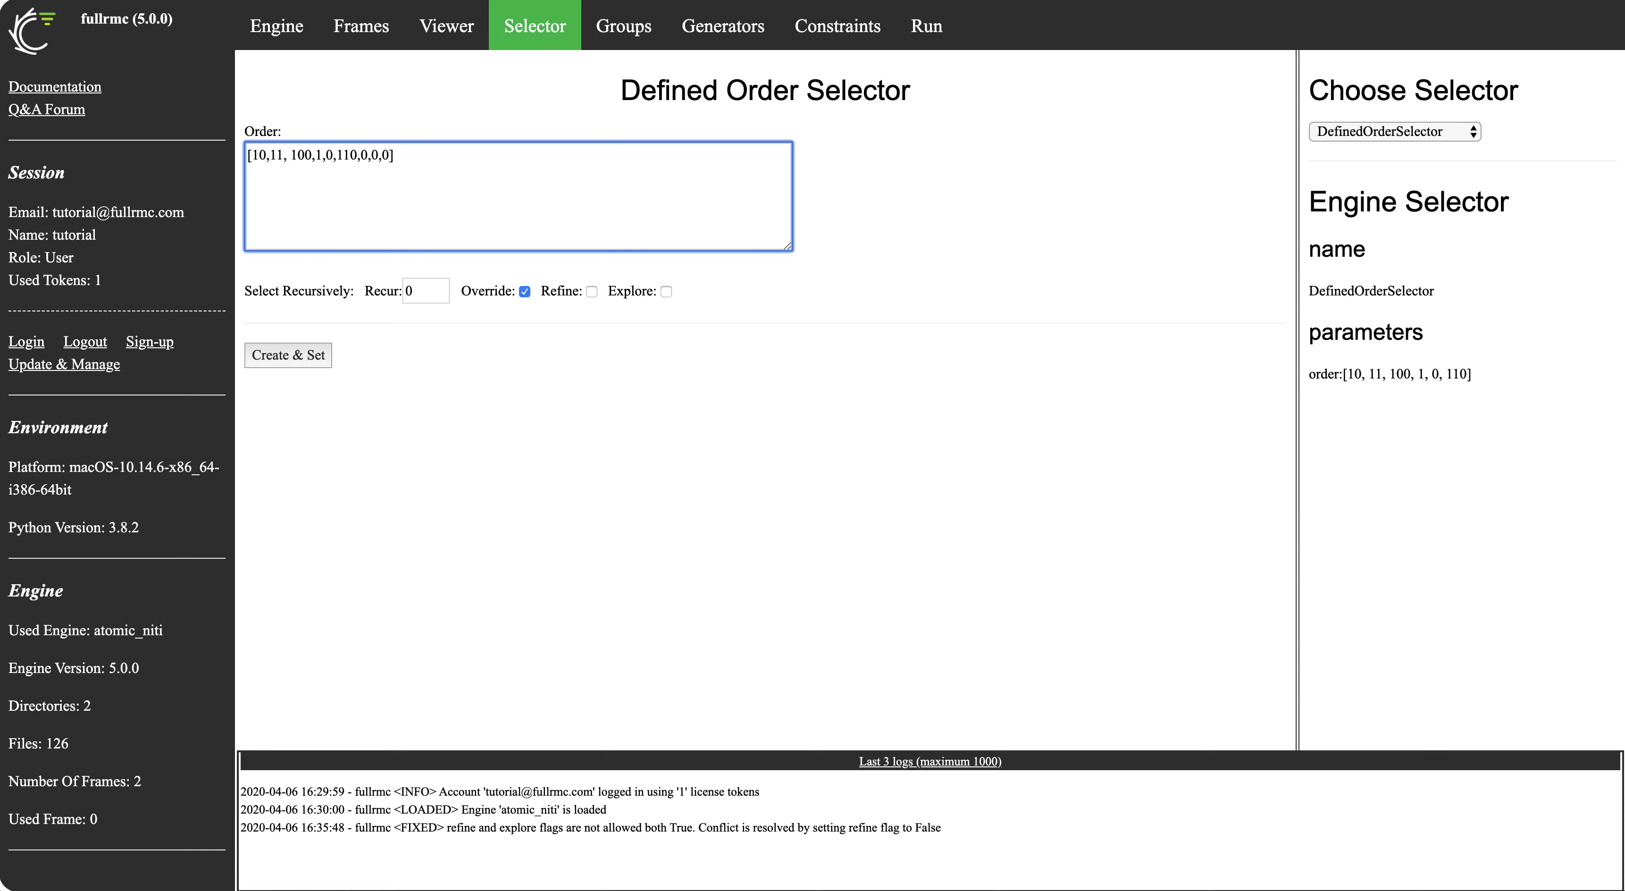
{"action": "left_click", "coordinate": [292, 358]}
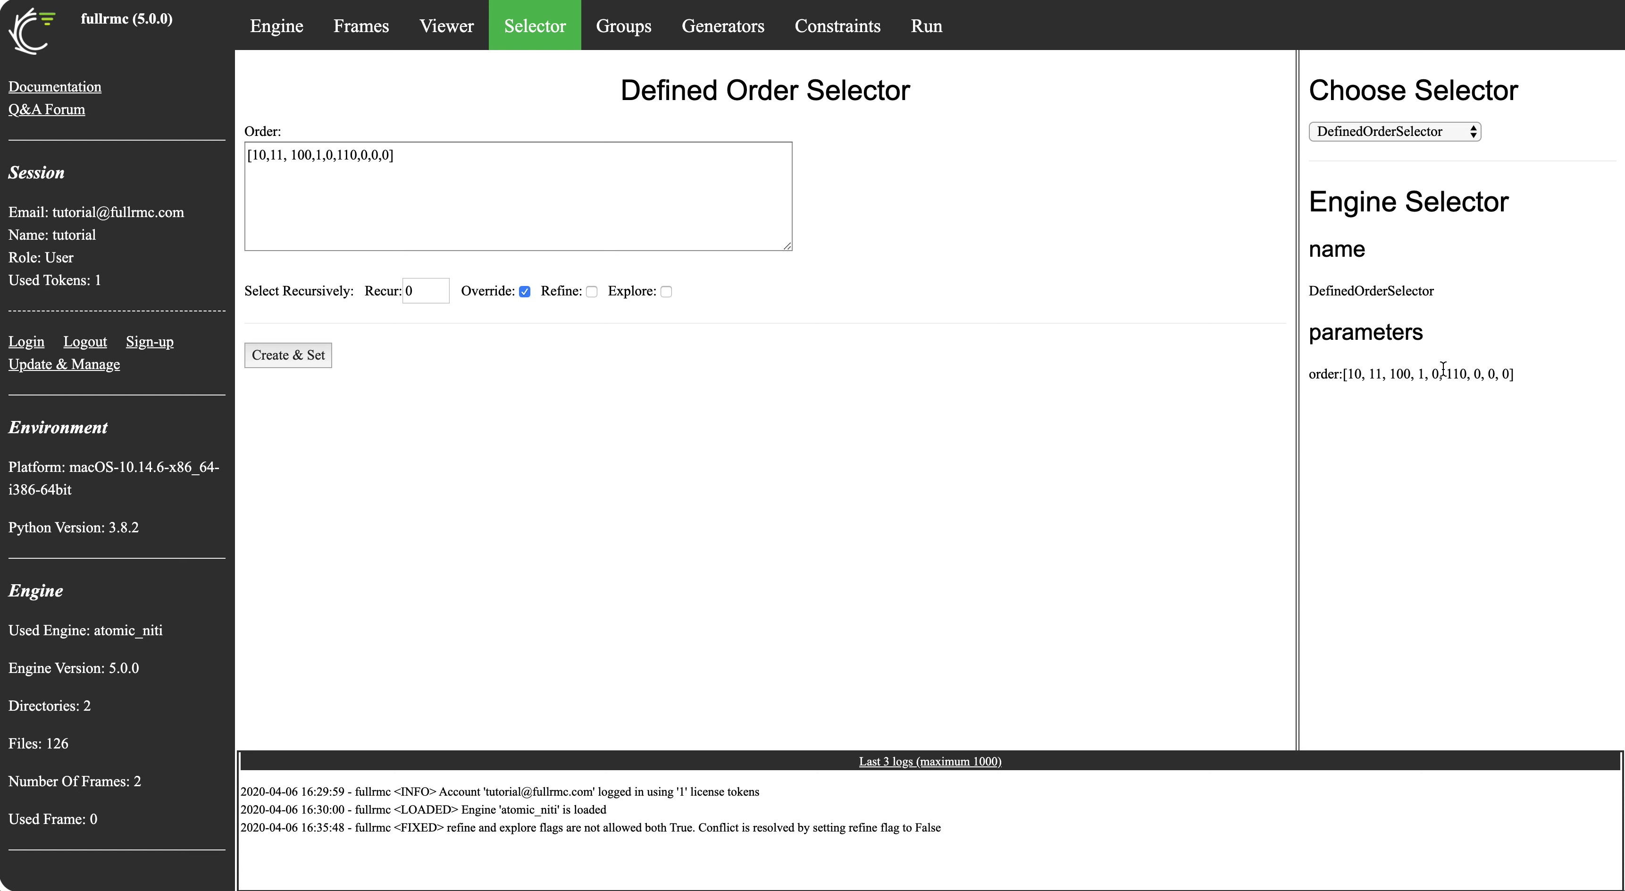
Set the defined order selector's Recur value to 10, create and set it, and review the engine's order parameters
{"action": "double_click", "coordinate": [414, 289]}
{"action": "key", "text": "Left"}
{"action": "type", "text": "1"}
{"action": "left_click", "coordinate": [297, 355]}
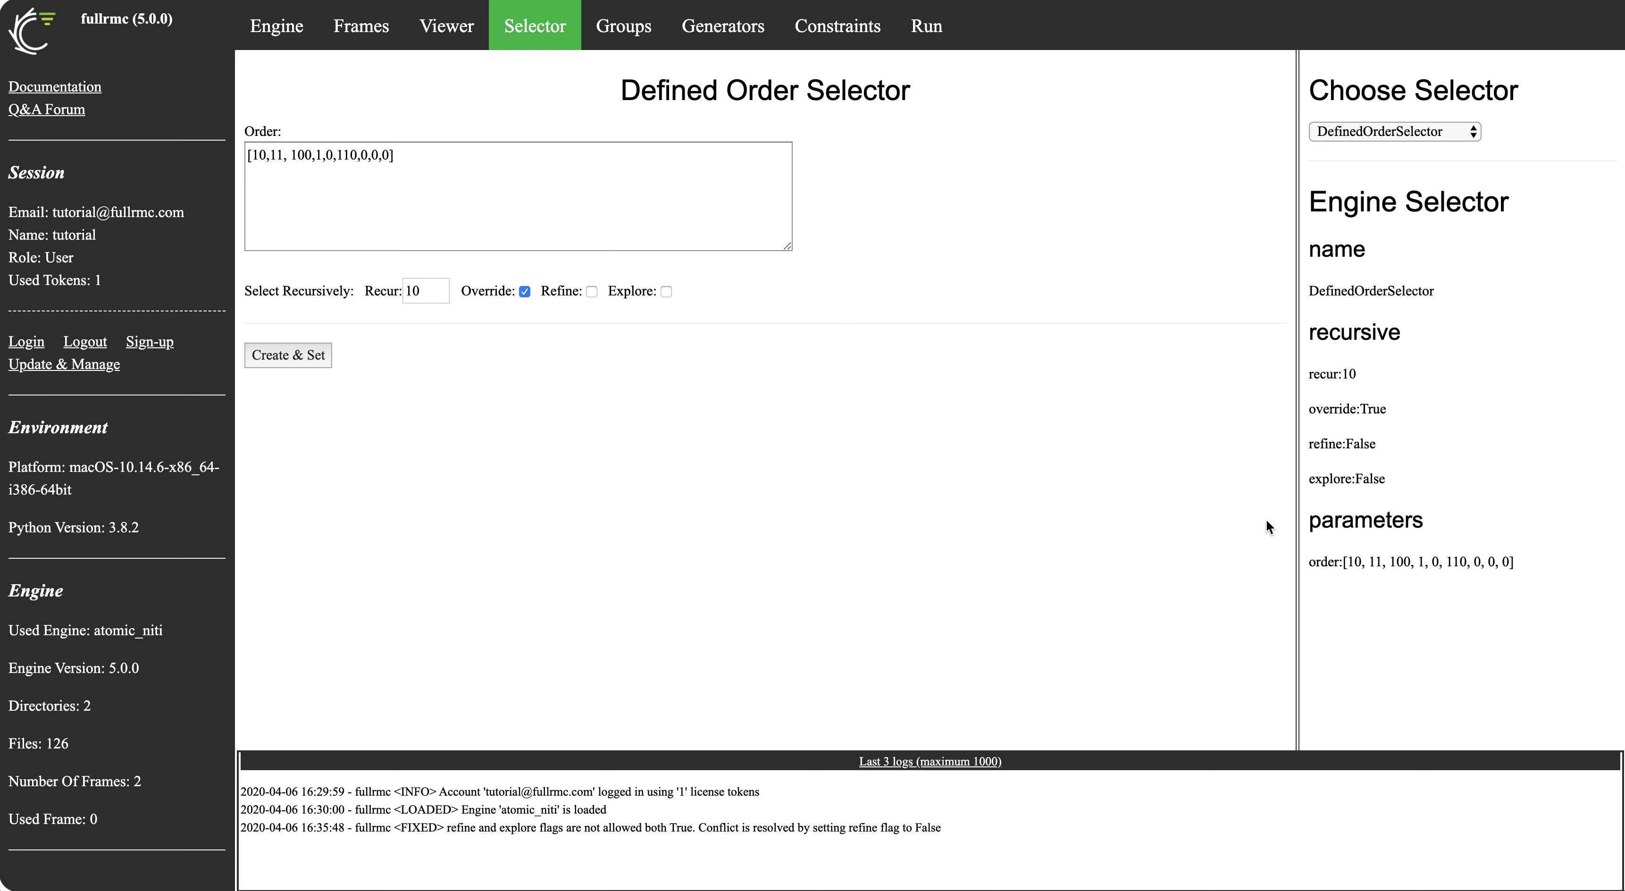
{"action": "left_click_drag", "start_coordinate": [1354, 560], "coordinate": [1358, 559]}
{"action": "left_click_drag", "start_coordinate": [1368, 560], "coordinate": [1383, 560]}
{"action": "left_click_drag", "start_coordinate": [1390, 560], "coordinate": [1408, 559]}
Choose DirectionalOrderSelector and examine its Center, Expand, Adjust Move Generator and Generators Parameters options
{"action": "left_click", "coordinate": [1357, 127]}
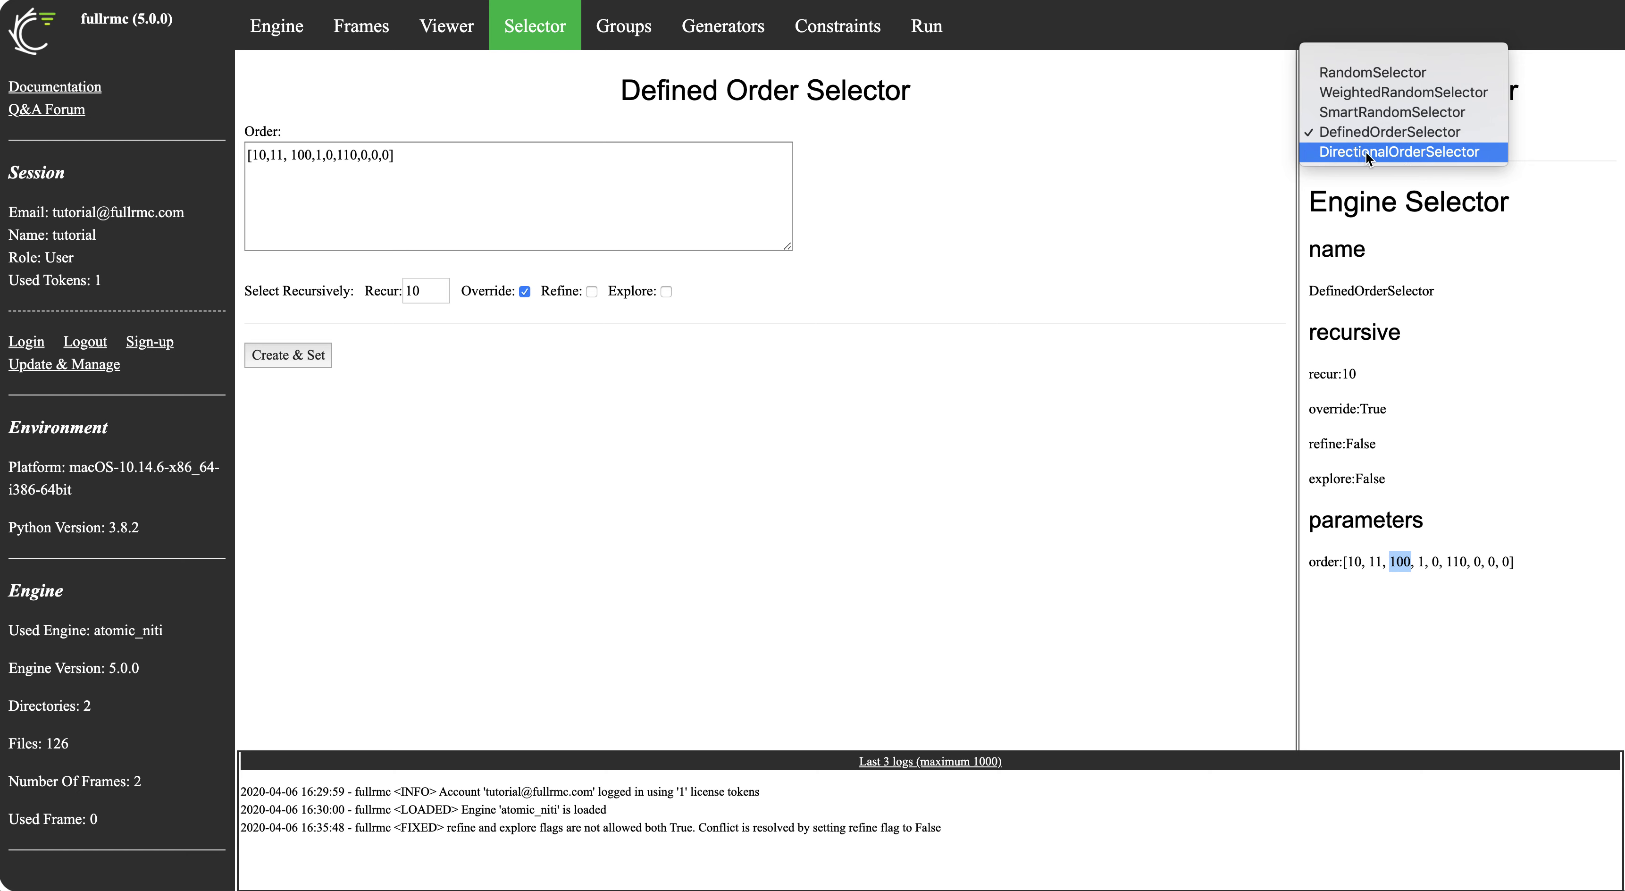
{"action": "left_click", "coordinate": [1366, 151]}
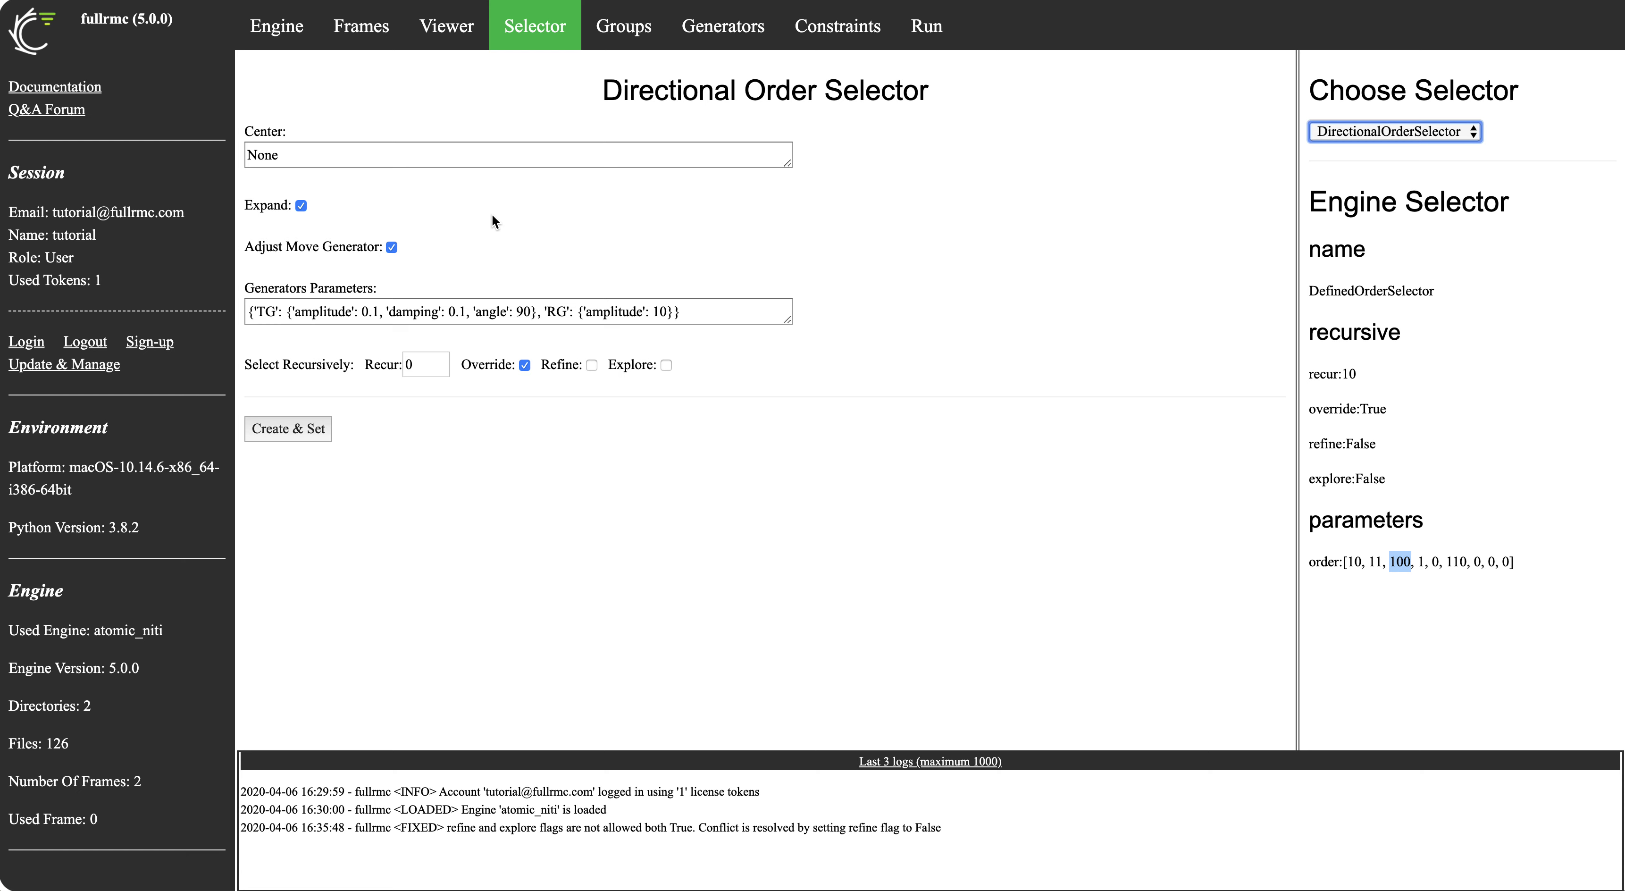
{"action": "left_click_drag", "start_coordinate": [295, 158], "coordinate": [245, 165]}
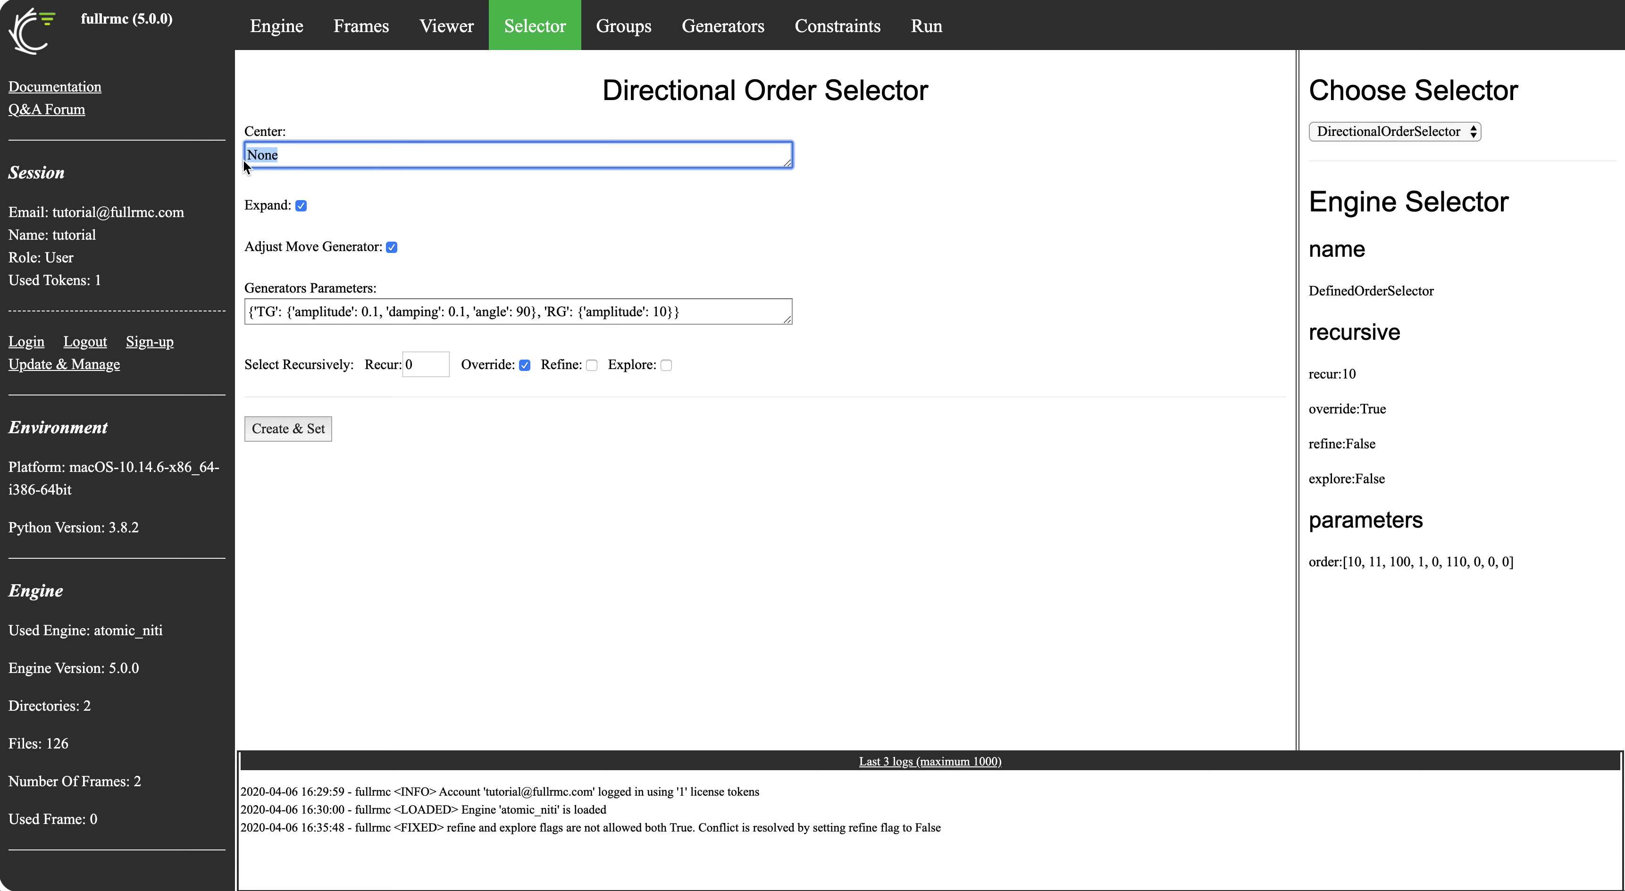
{"action": "left_click", "coordinate": [301, 206]}
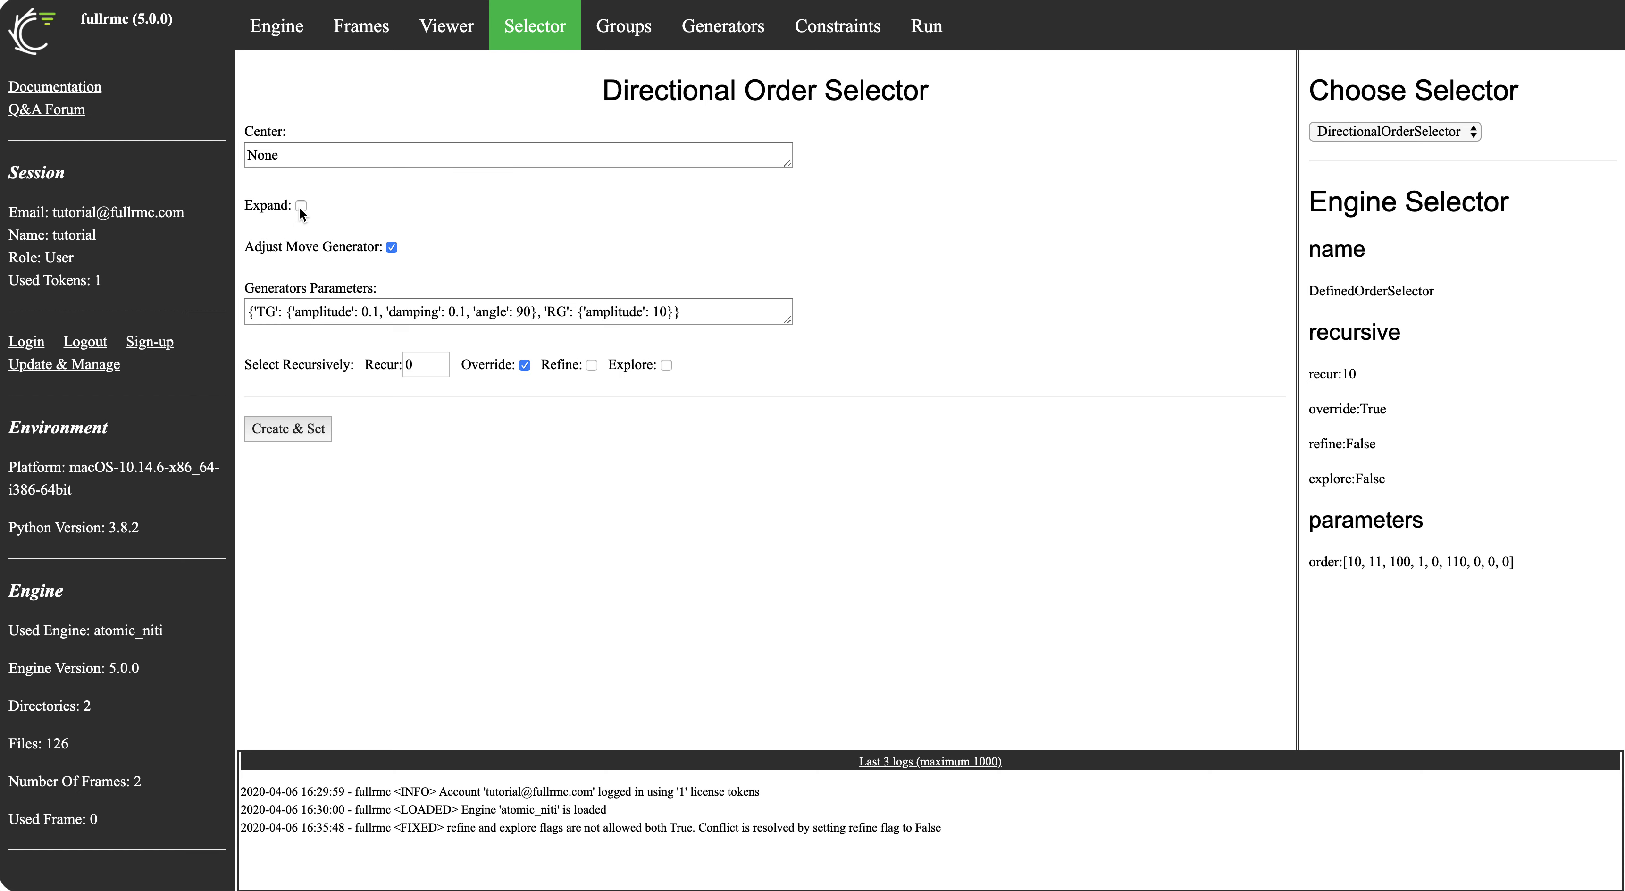
{"action": "left_click", "coordinate": [300, 205]}
{"action": "mouse_move", "coordinate": [253, 309]}
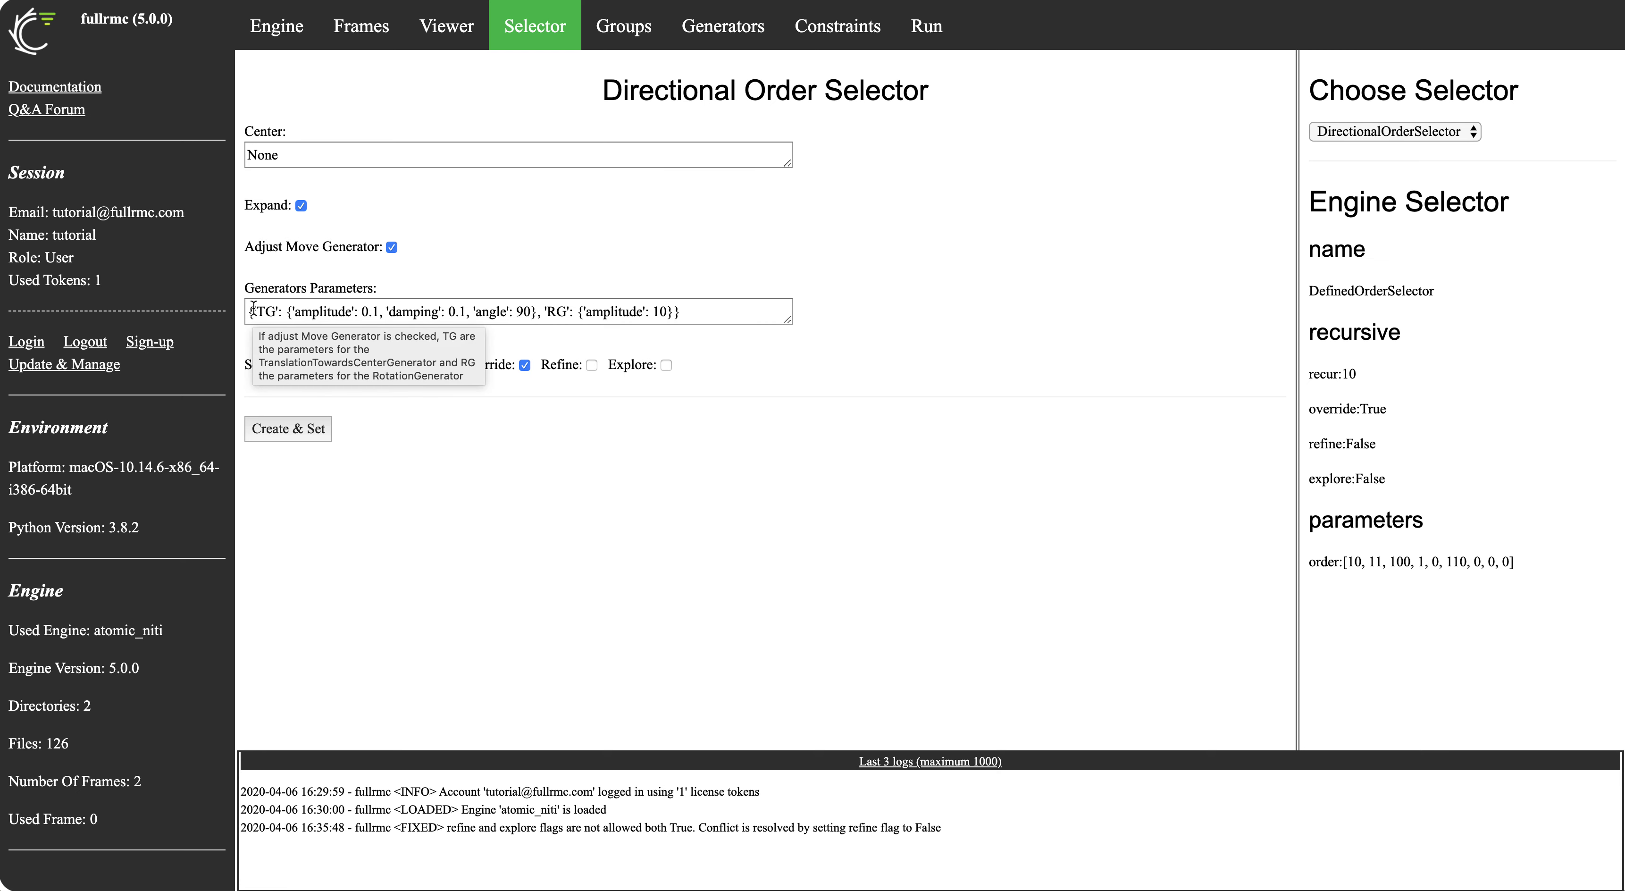
{"action": "mouse_move", "coordinate": [291, 245]}
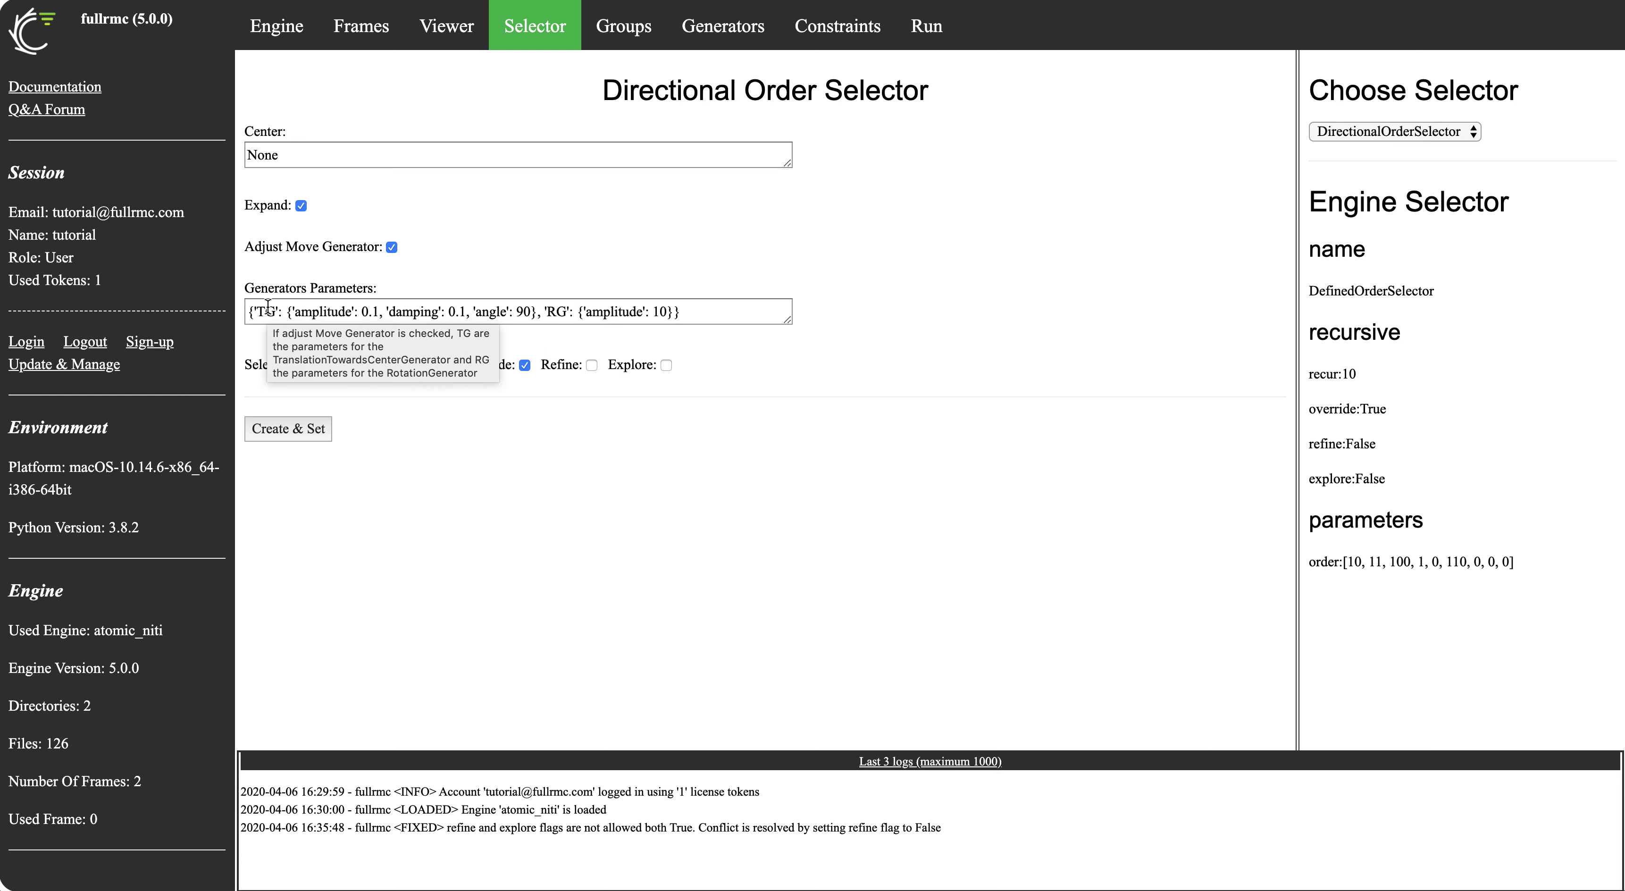
{"action": "mouse_move", "coordinate": [283, 210]}
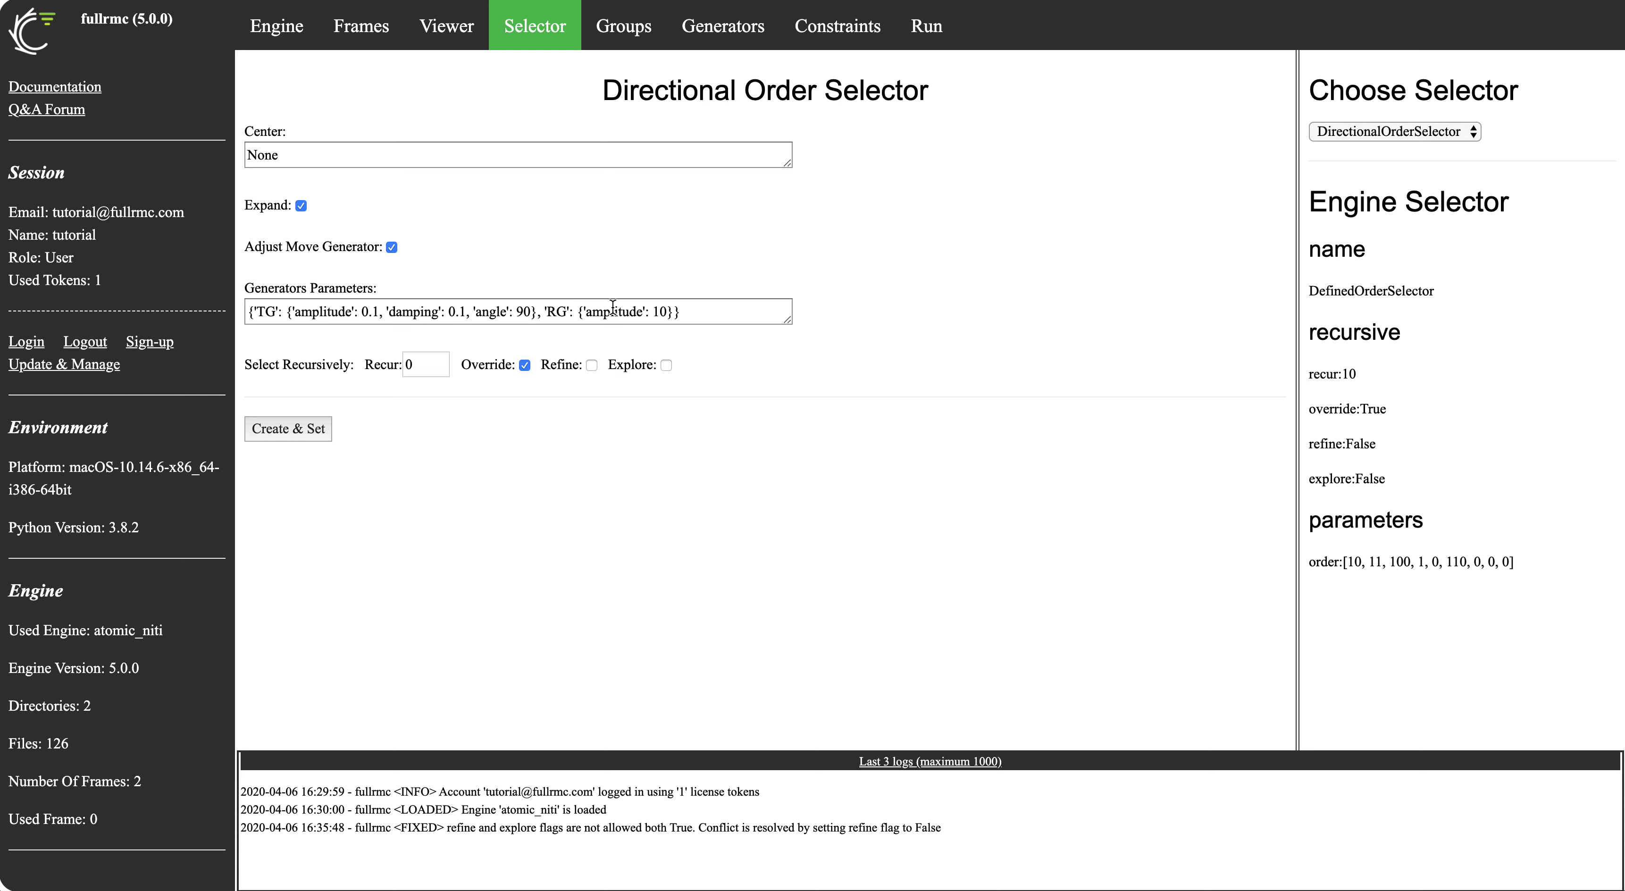
{"action": "left_click", "coordinate": [685, 310]}
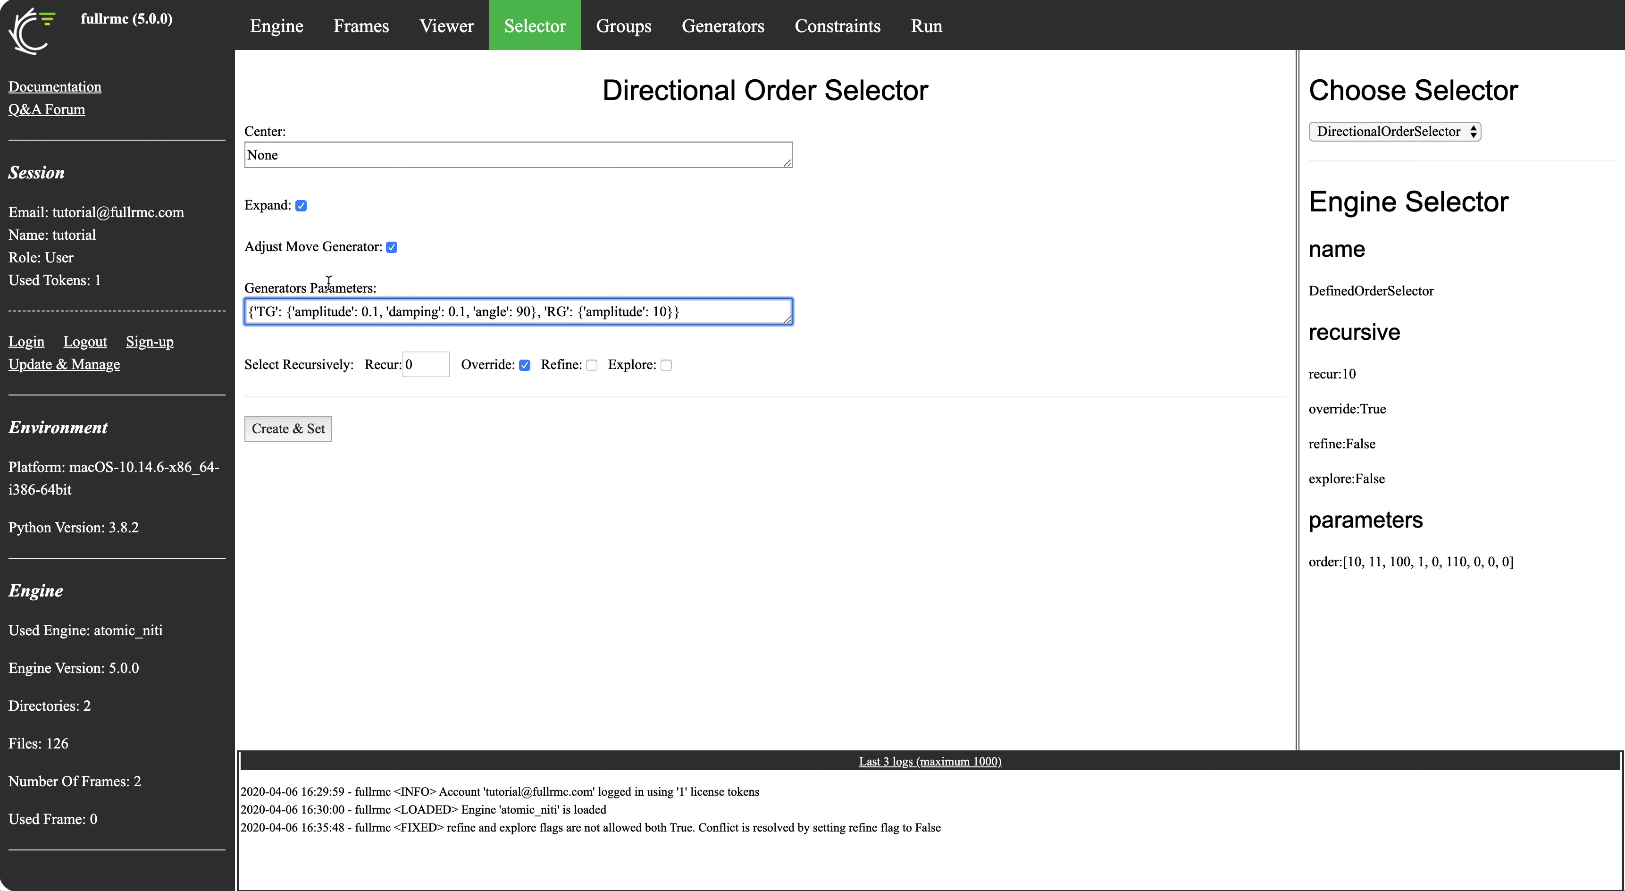
{"action": "left_click", "coordinate": [318, 154]}
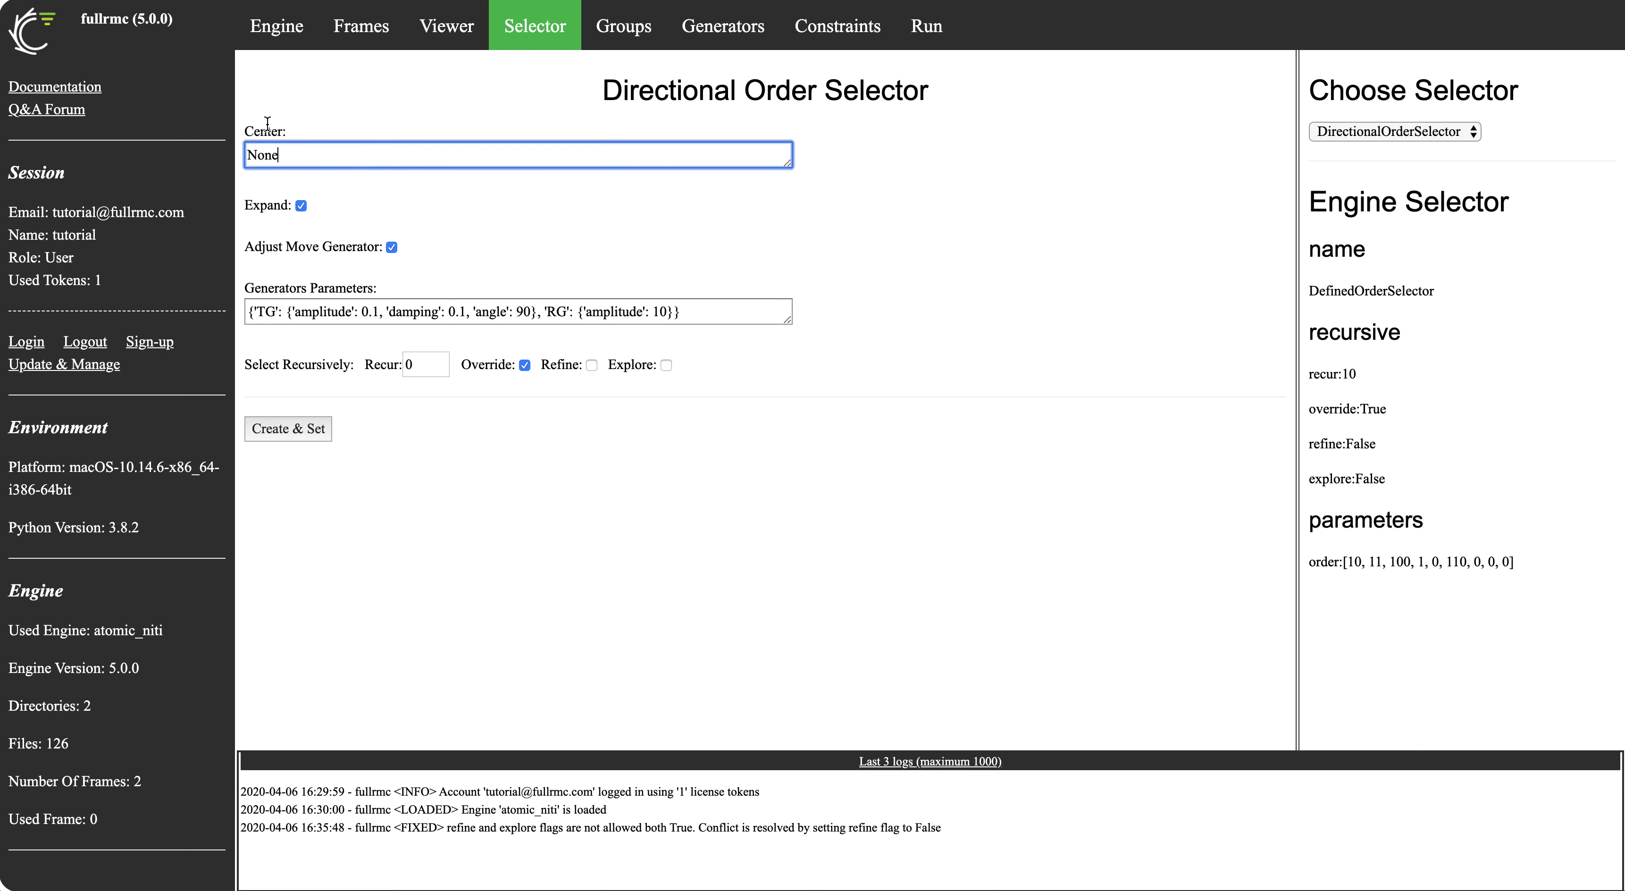
{"action": "mouse_move", "coordinate": [268, 124]}
{"action": "mouse_move", "coordinate": [298, 156]}
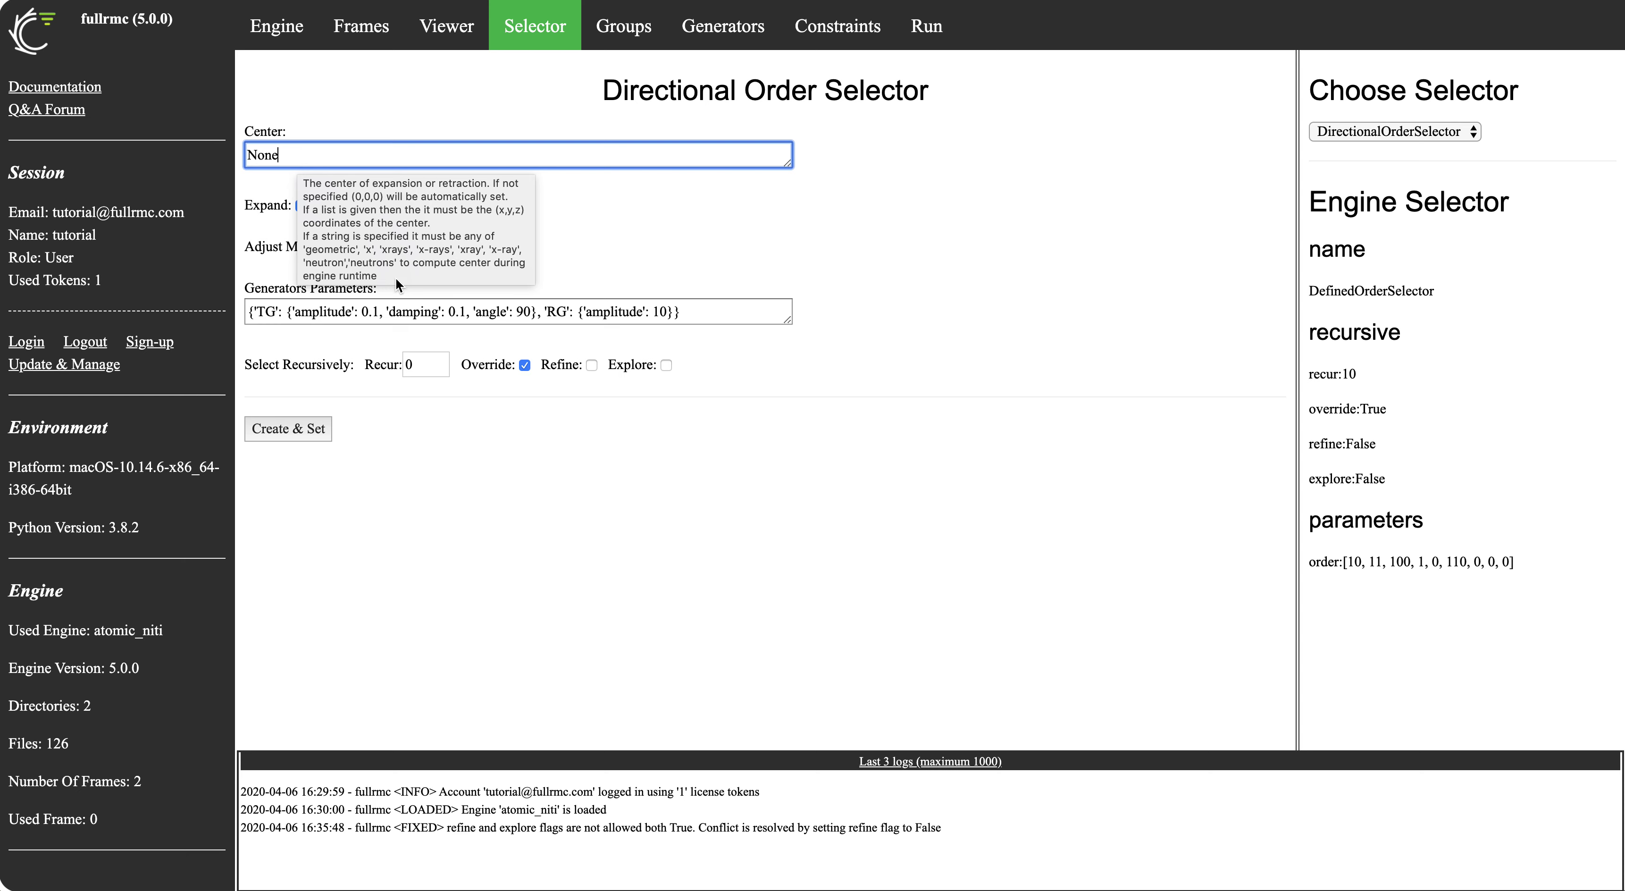
Set the directional order selector's Recur value to 10 and create and set it on the engine
{"action": "left_click", "coordinate": [416, 365]}
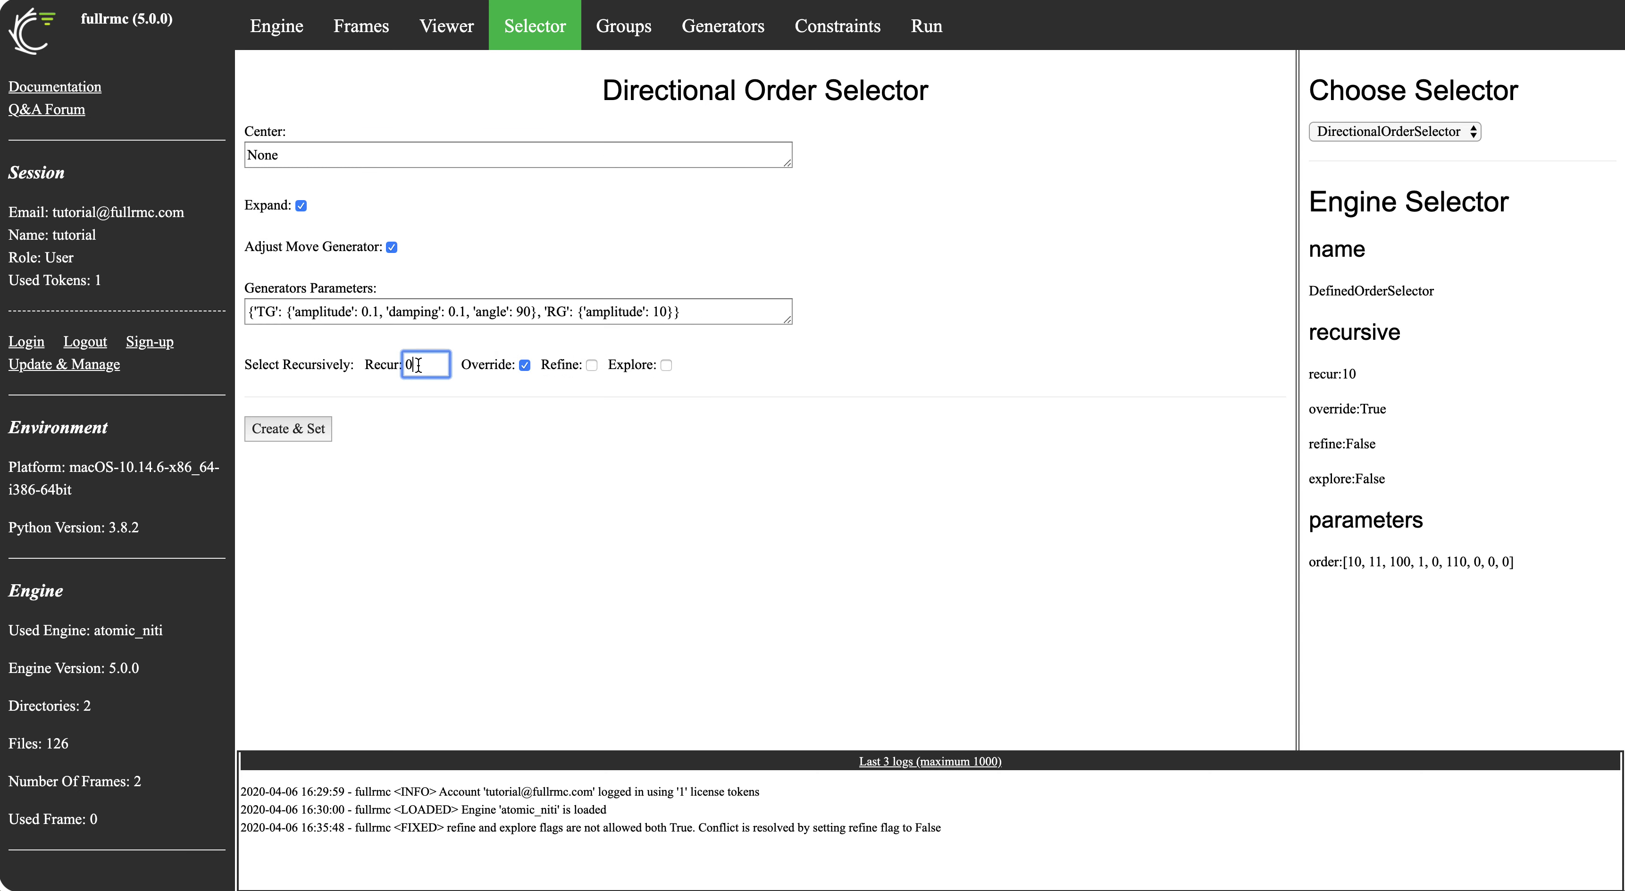
{"action": "key", "text": "Left"}
{"action": "type", "text": "1"}
{"action": "left_click", "coordinate": [304, 424]}
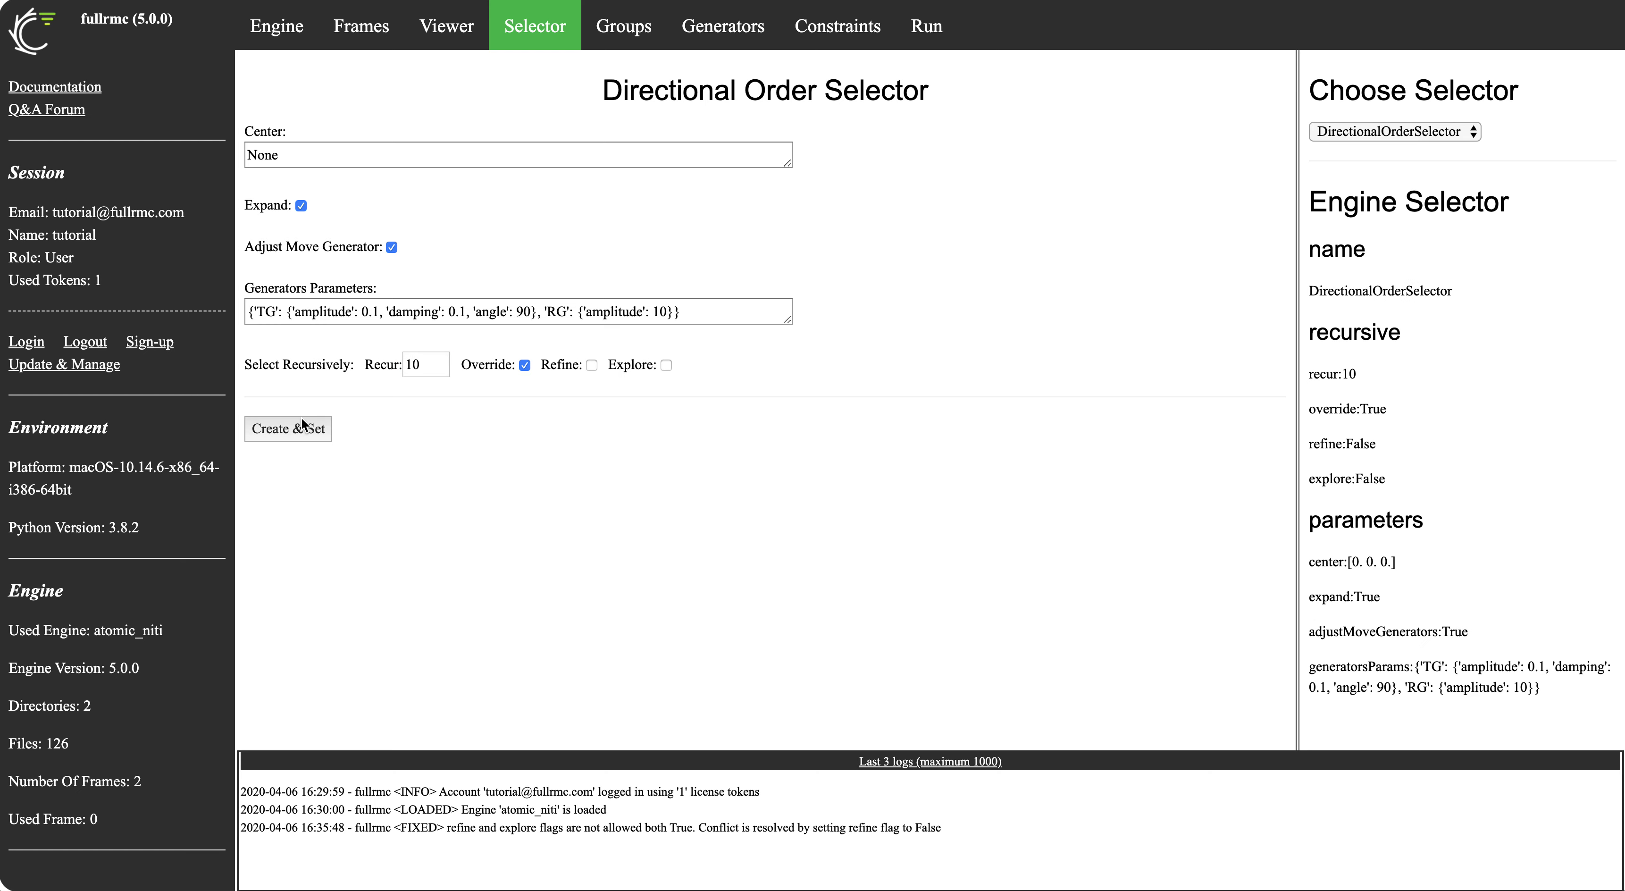
Change the directional order selector's Recur value to 100 in the form
{"action": "left_click", "coordinate": [1345, 133]}
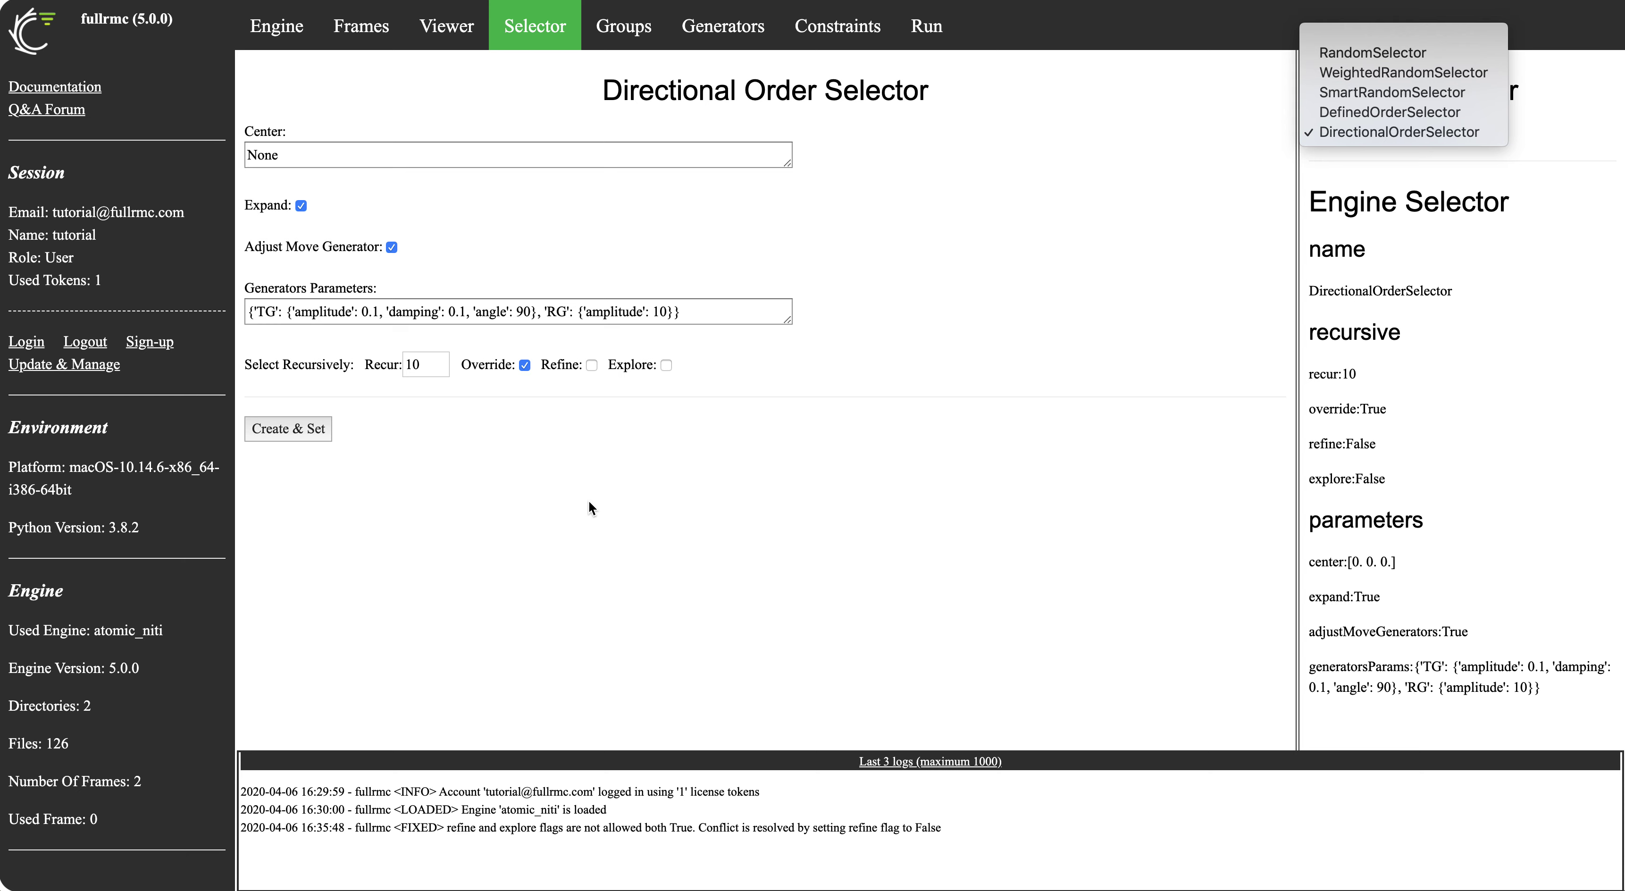
{"action": "left_click", "coordinate": [429, 365]}
{"action": "left_click", "coordinate": [414, 364]}
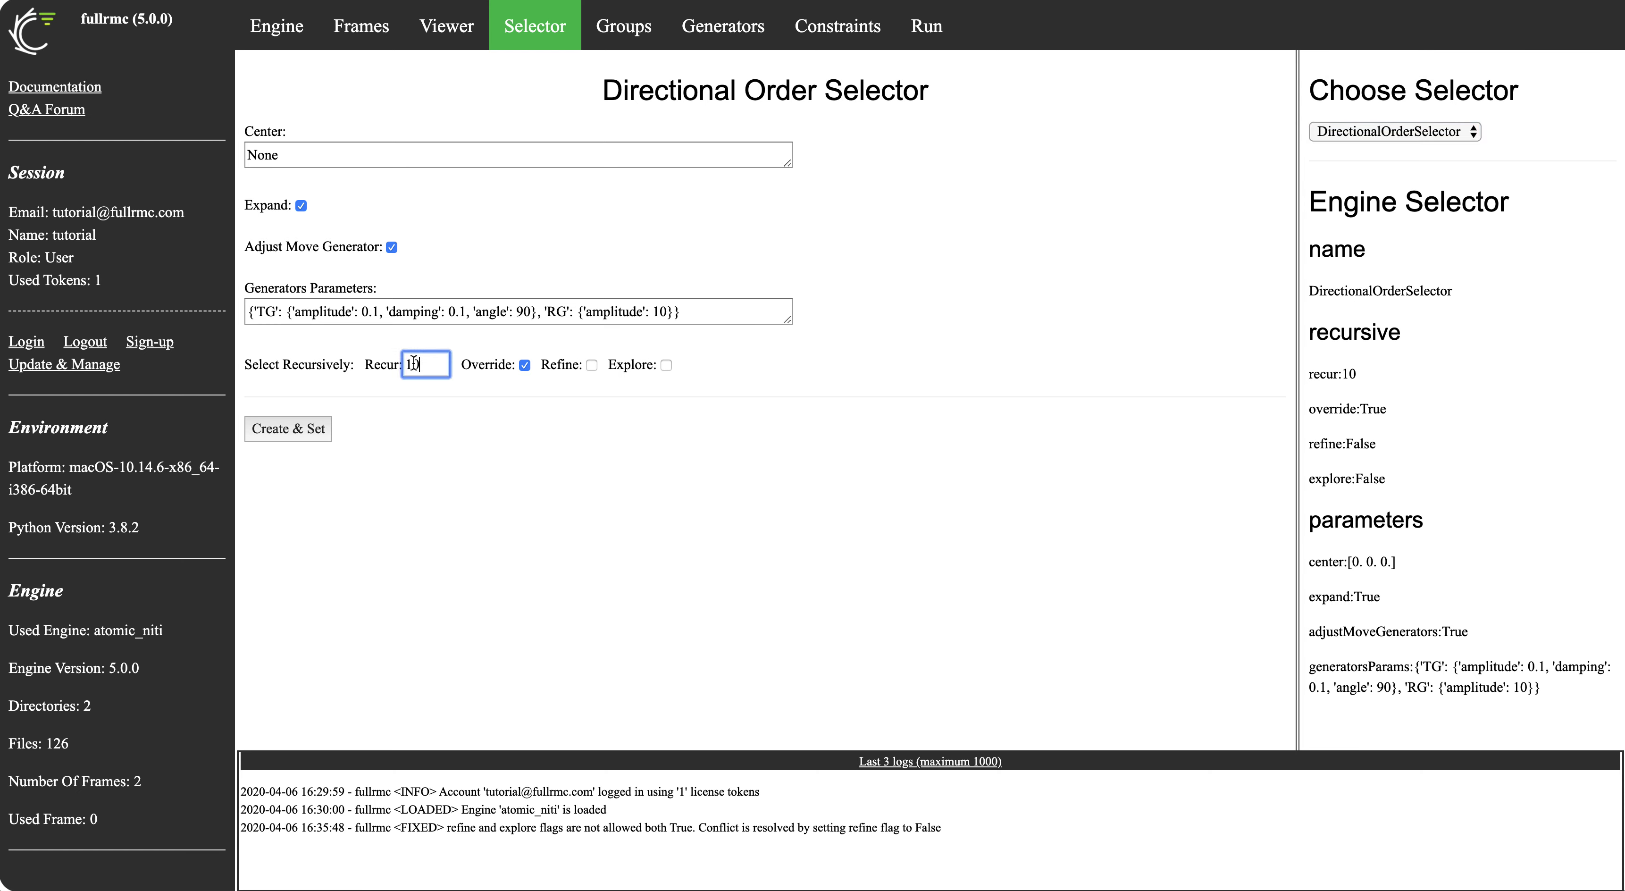
{"action": "left_click", "coordinate": [677, 493]}
{"action": "left_click", "coordinate": [442, 365]}
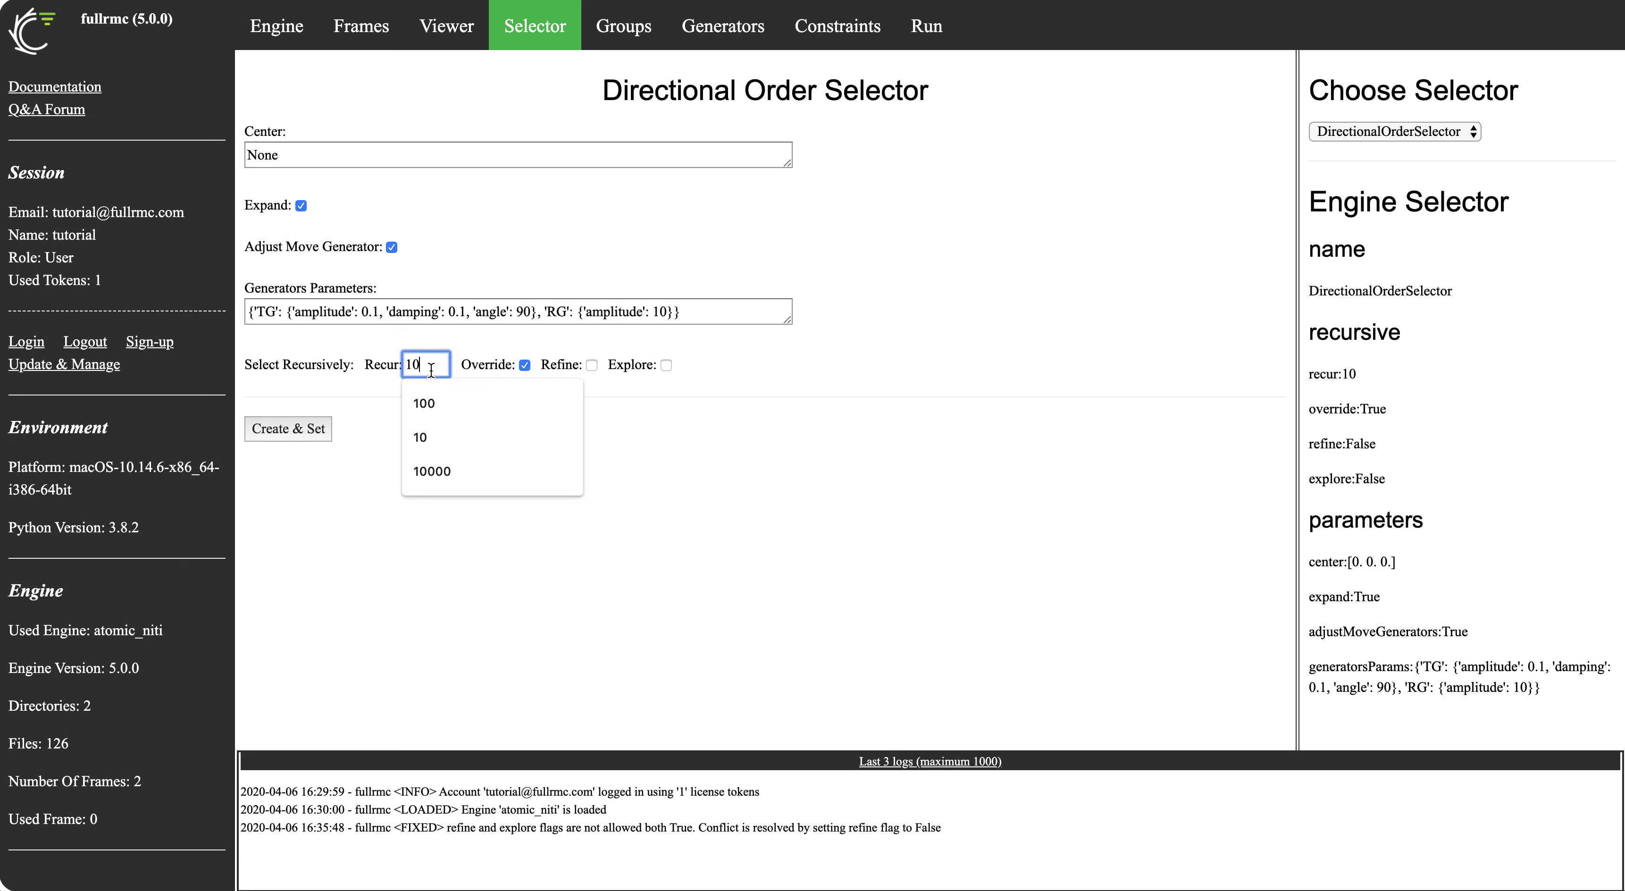
{"action": "type", "text": "0"}
{"action": "left_click", "coordinate": [540, 519]}
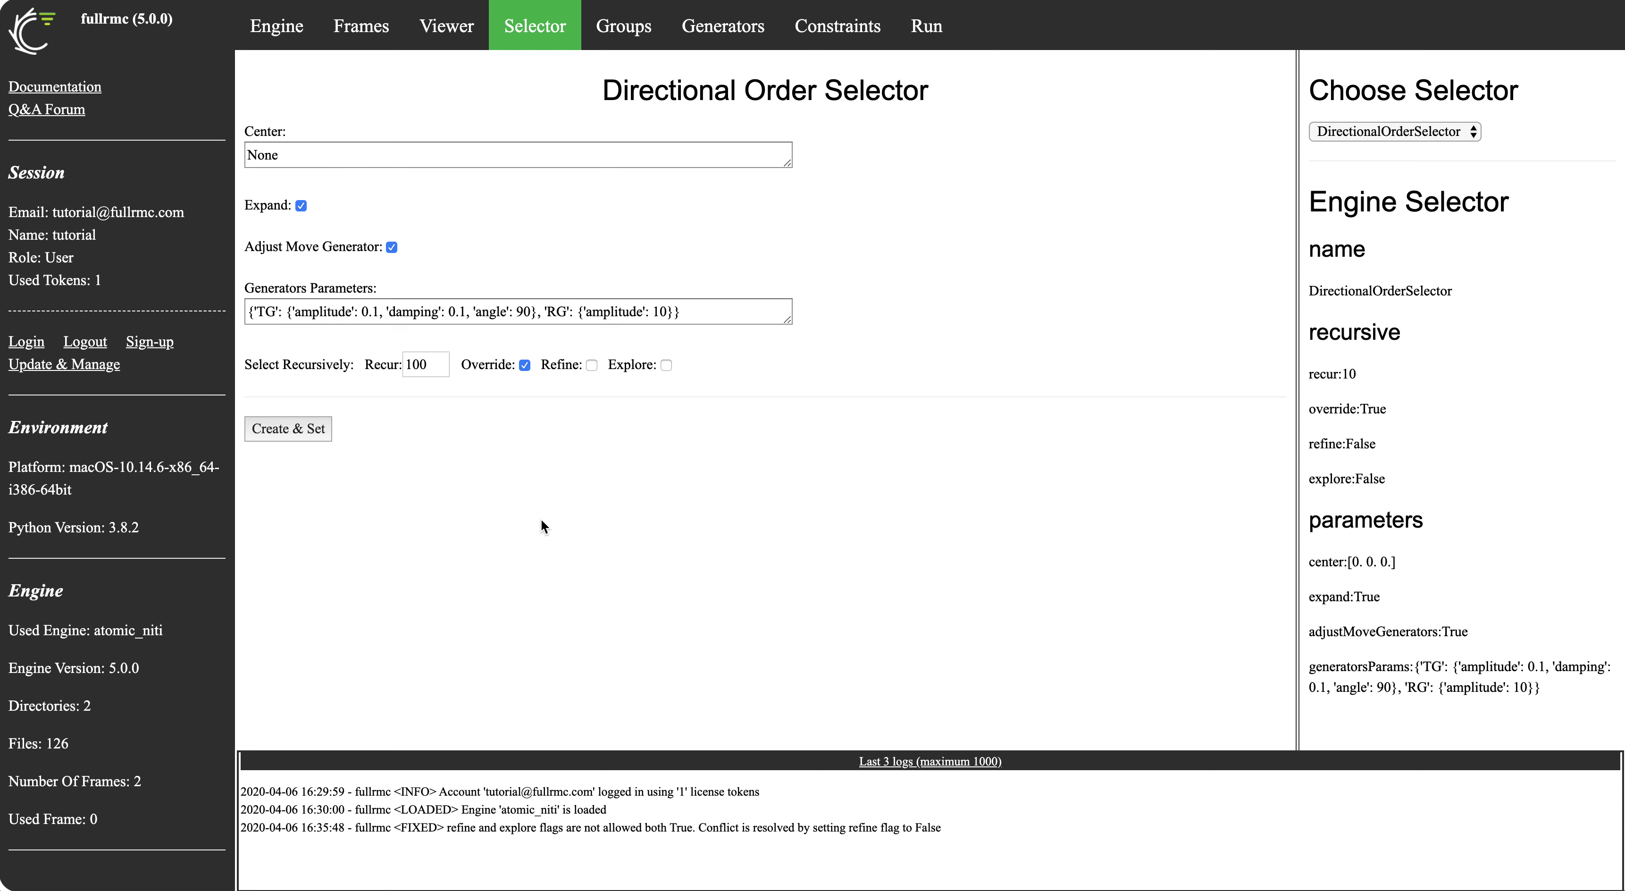